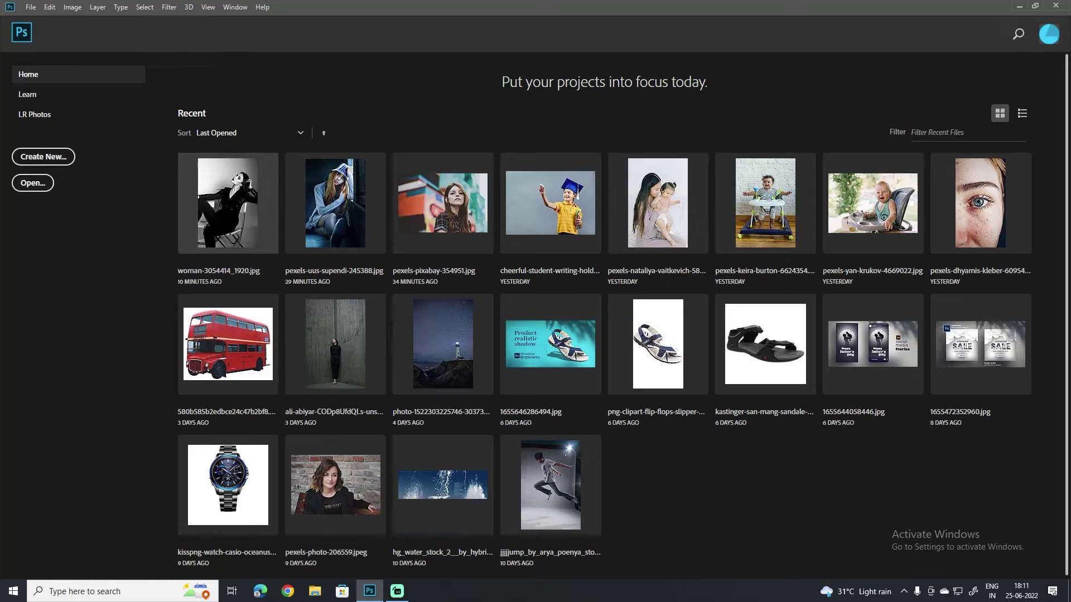
- Open the black-and-white portrait from Recent and show the Timeline panel
{"action": "left_click", "coordinate": [259, 251]}
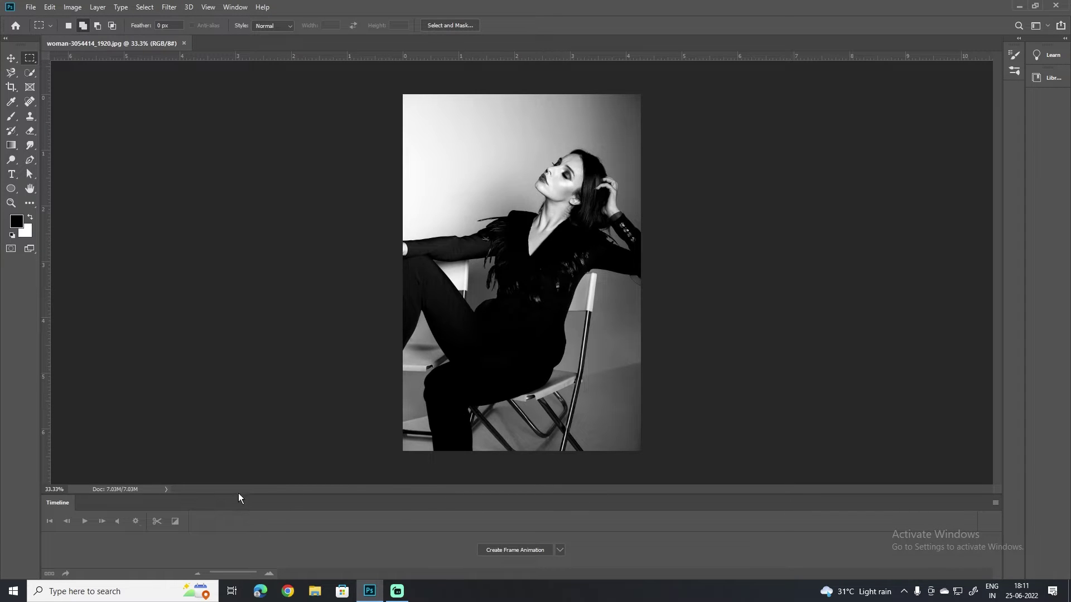
{"action": "left_click", "coordinate": [225, 11]}
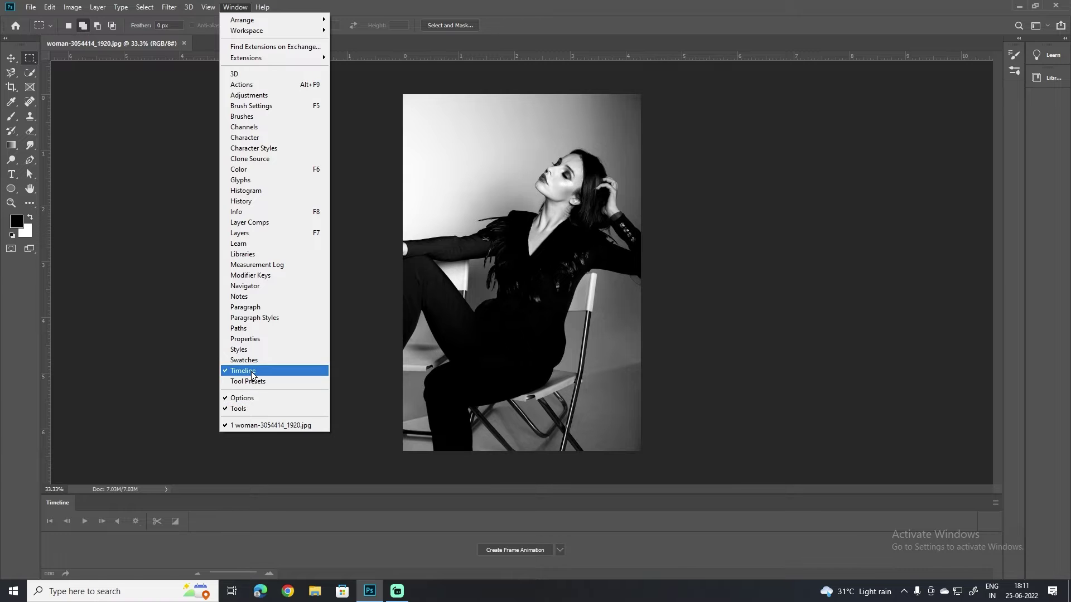
{"action": "left_click", "coordinate": [251, 372]}
{"action": "left_click", "coordinate": [223, 7]}
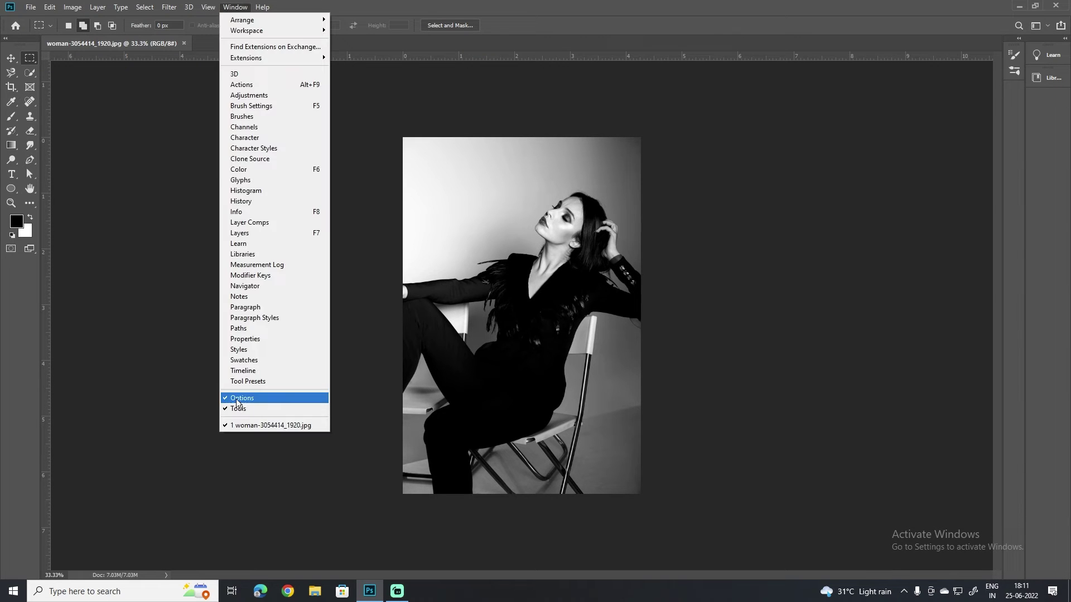
{"action": "left_click", "coordinate": [251, 370]}
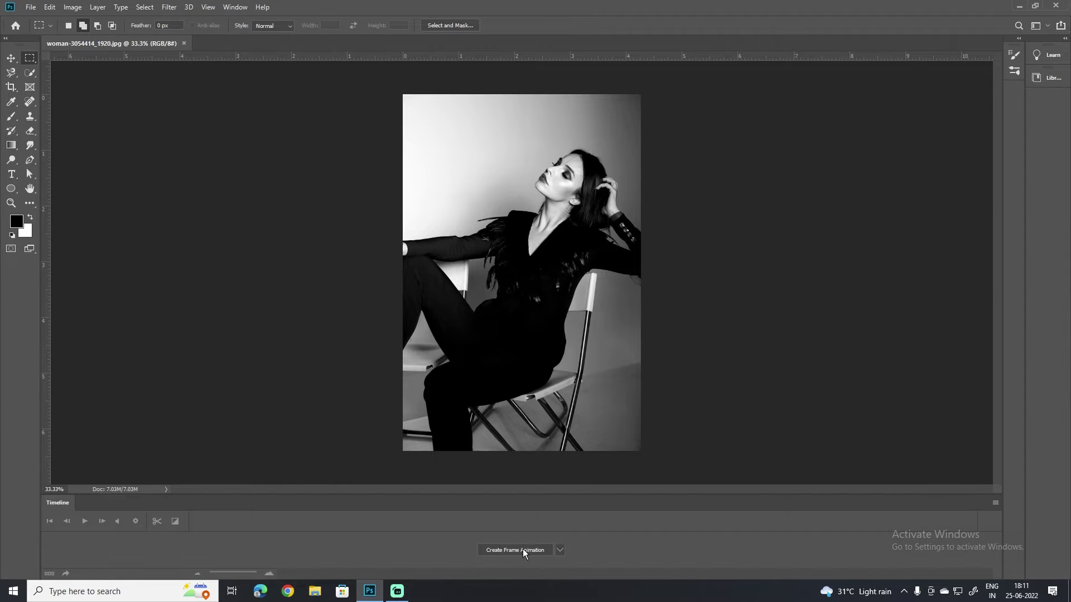
- Unlock the Background into Layer 0 and create a frame animation timeline
{"action": "key", "text": "F7"}
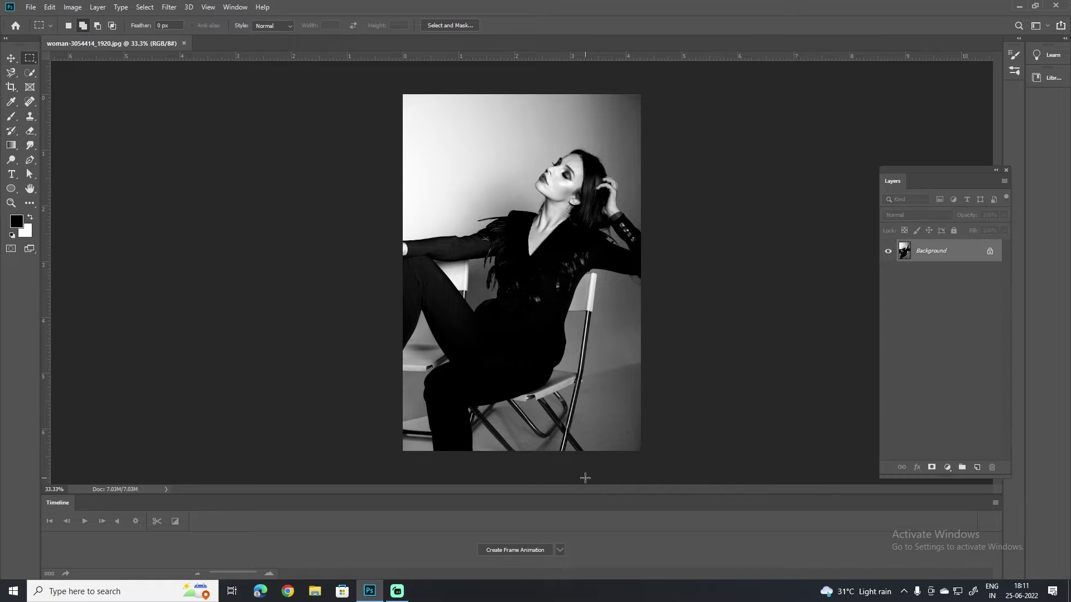
{"action": "left_click", "coordinate": [989, 253]}
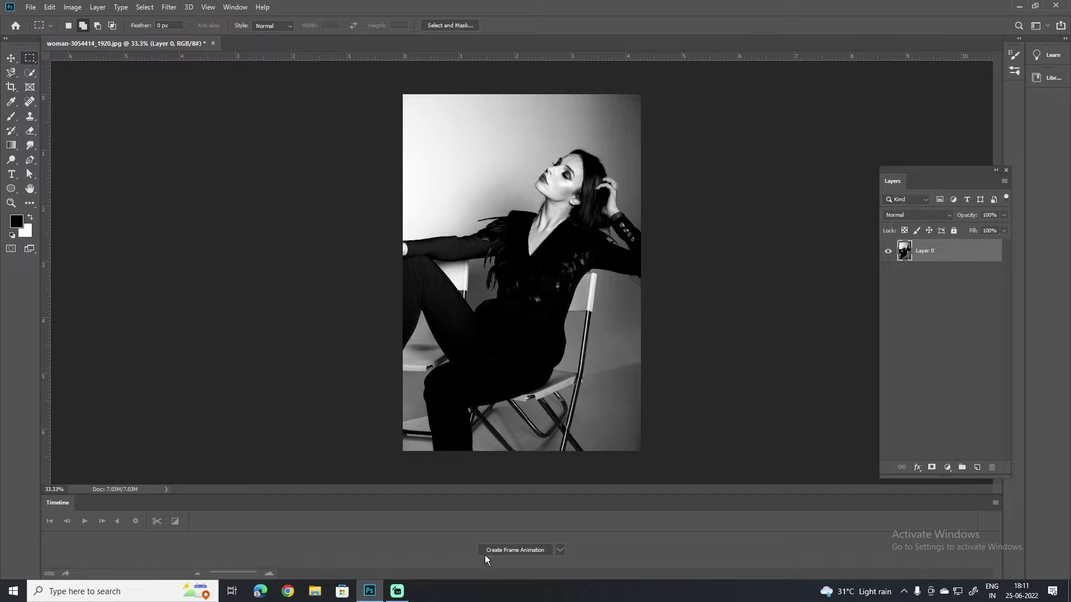
{"action": "left_click", "coordinate": [560, 550]}
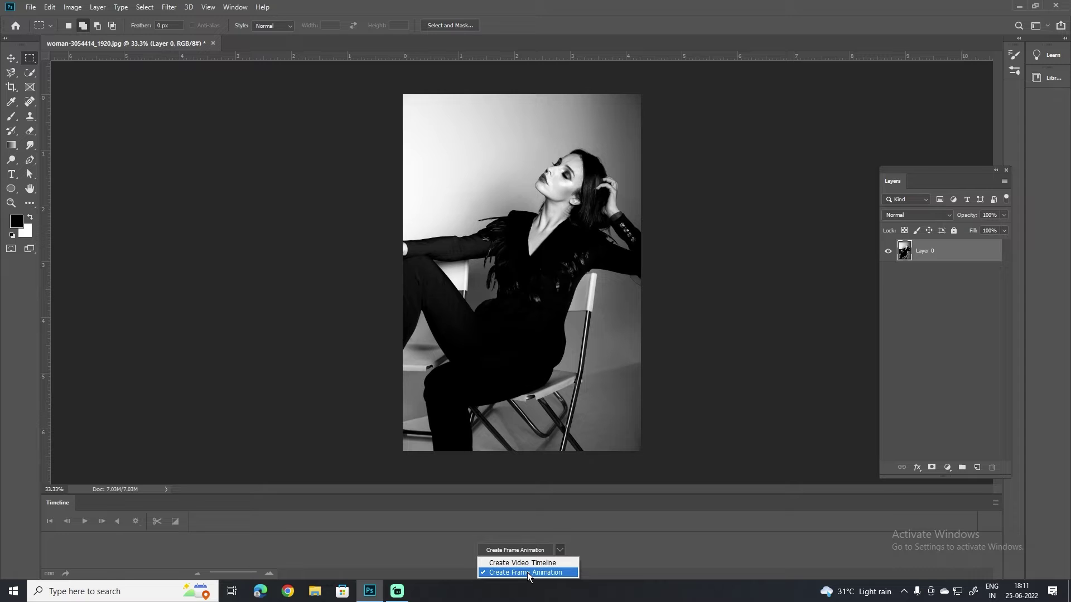
{"action": "left_click", "coordinate": [527, 573]}
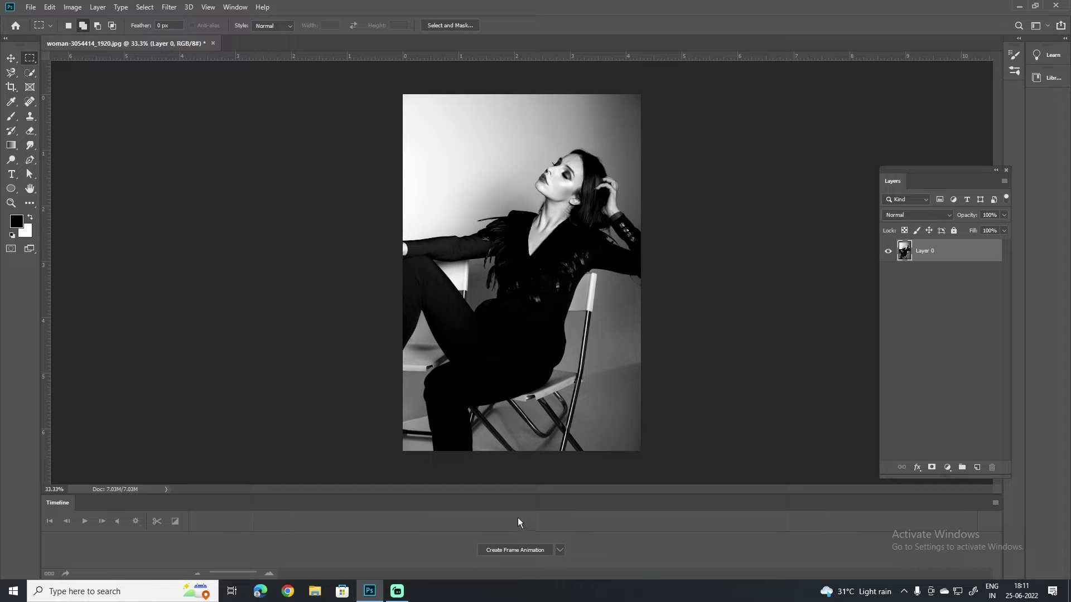
{"action": "left_click", "coordinate": [514, 549]}
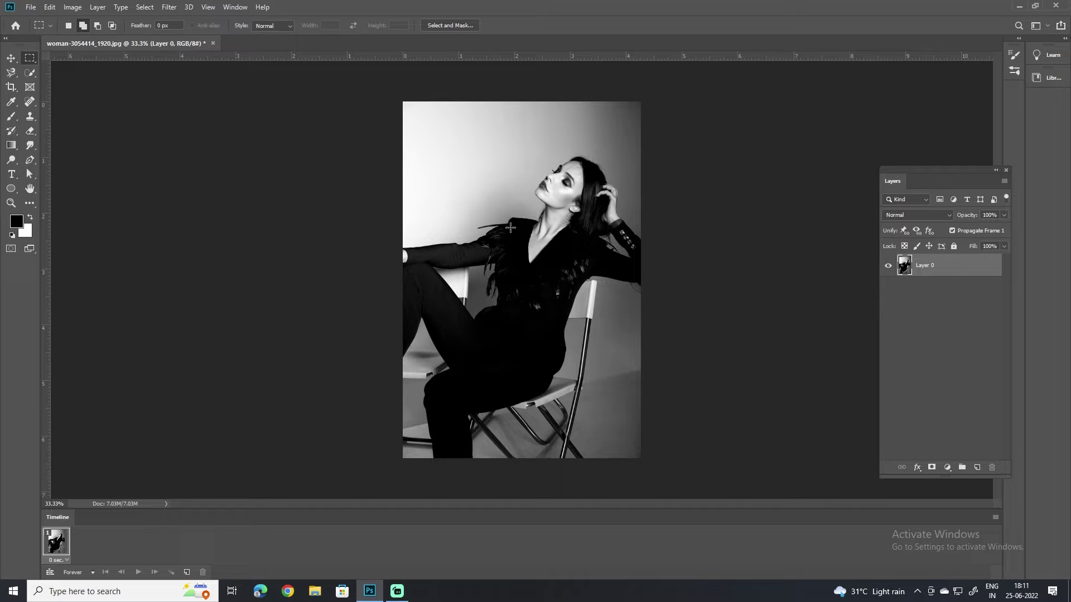
- Select narrow rectangles over the face, hair, neck, torso, arm and leg, and copy them to Layer 1
{"action": "left_click_drag", "start_coordinate": [507, 224], "coordinate": [514, 307]}
{"action": "mouse_move", "coordinate": [559, 170]}
{"action": "left_mouse_down"}
{"action": "mouse_move", "coordinate": [608, 248]}
{"action": "mouse_move", "coordinate": [578, 223]}
{"action": "mouse_move", "coordinate": [590, 188]}
{"action": "mouse_move", "coordinate": [558, 216]}
{"action": "left_mouse_up"}
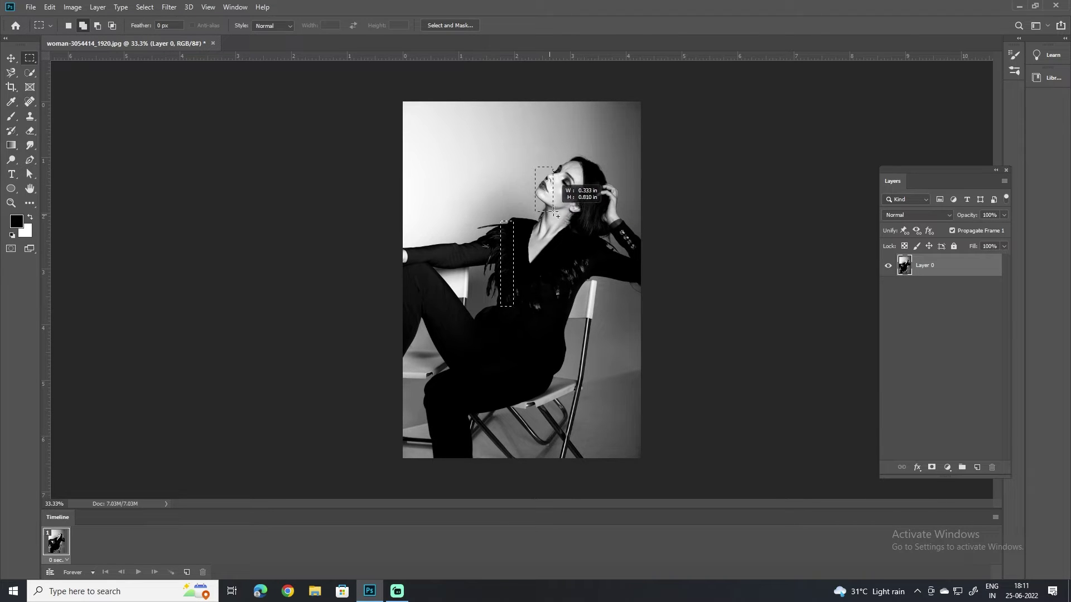
{"action": "left_click_drag", "start_coordinate": [557, 216], "coordinate": [570, 211]}
{"action": "left_click_drag", "start_coordinate": [588, 164], "coordinate": [599, 236]}
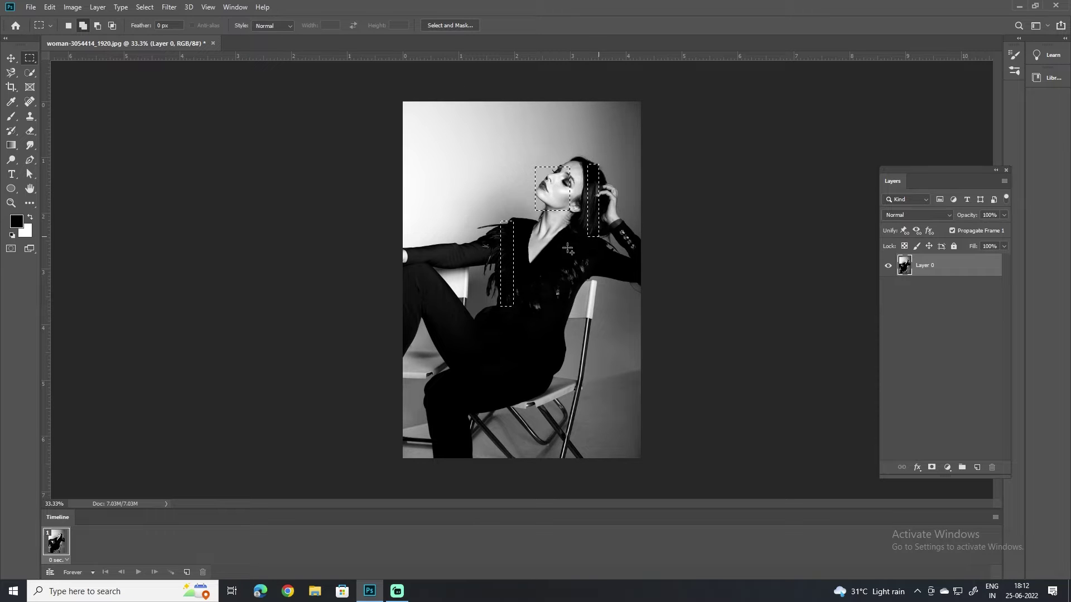
{"action": "left_click_drag", "start_coordinate": [530, 215], "coordinate": [581, 228]}
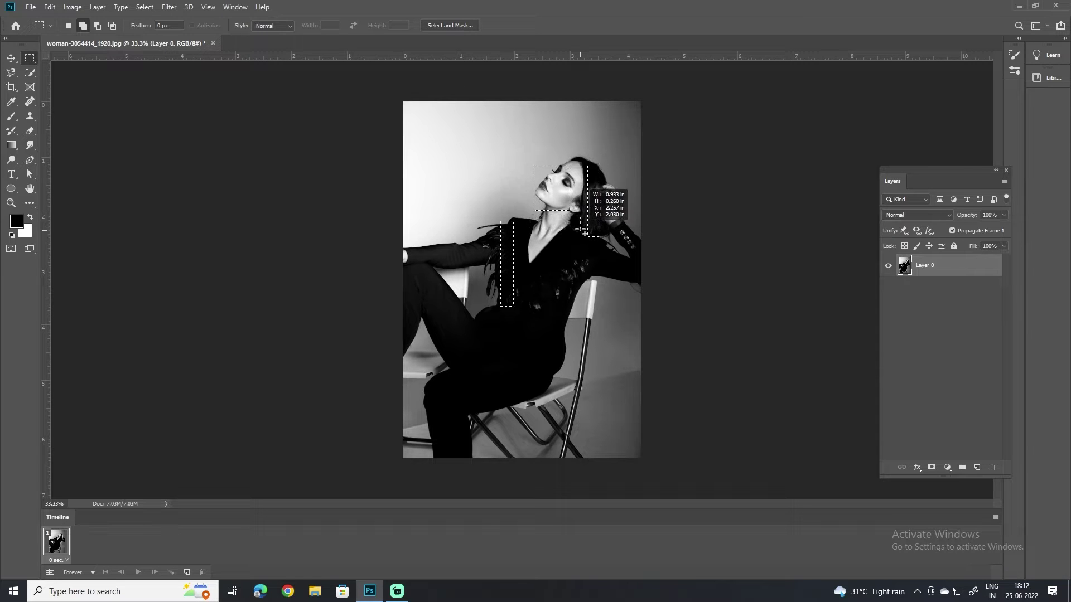
{"action": "mouse_move", "coordinate": [535, 236]}
{"action": "left_mouse_down"}
{"action": "mouse_move", "coordinate": [551, 347]}
{"action": "mouse_move", "coordinate": [554, 302]}
{"action": "left_mouse_up"}
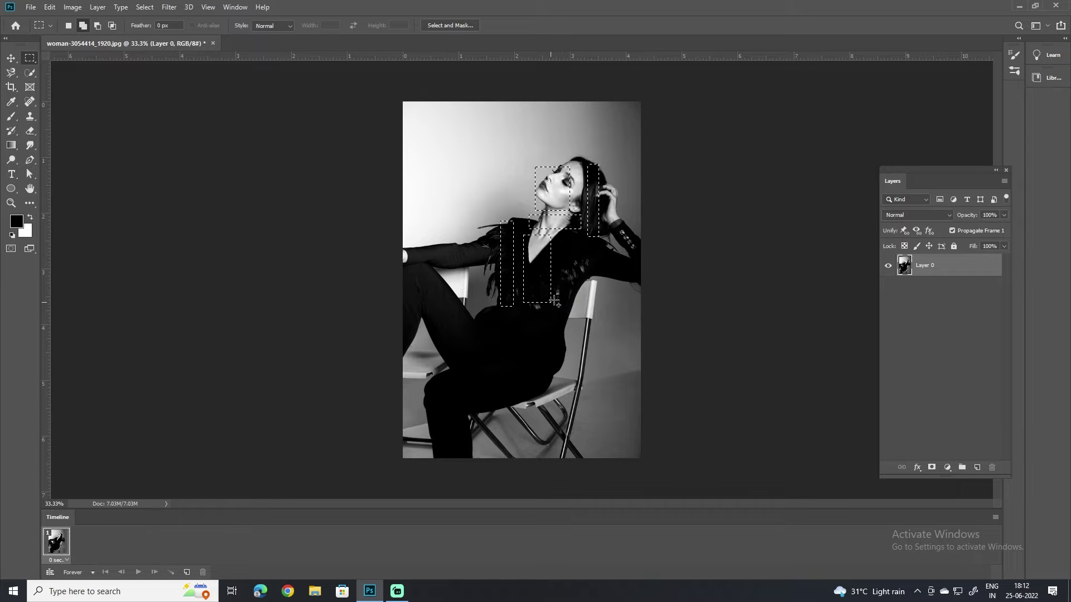
{"action": "mouse_move", "coordinate": [572, 241]}
{"action": "left_mouse_down"}
{"action": "mouse_move", "coordinate": [602, 250]}
{"action": "mouse_move", "coordinate": [580, 297]}
{"action": "left_mouse_up"}
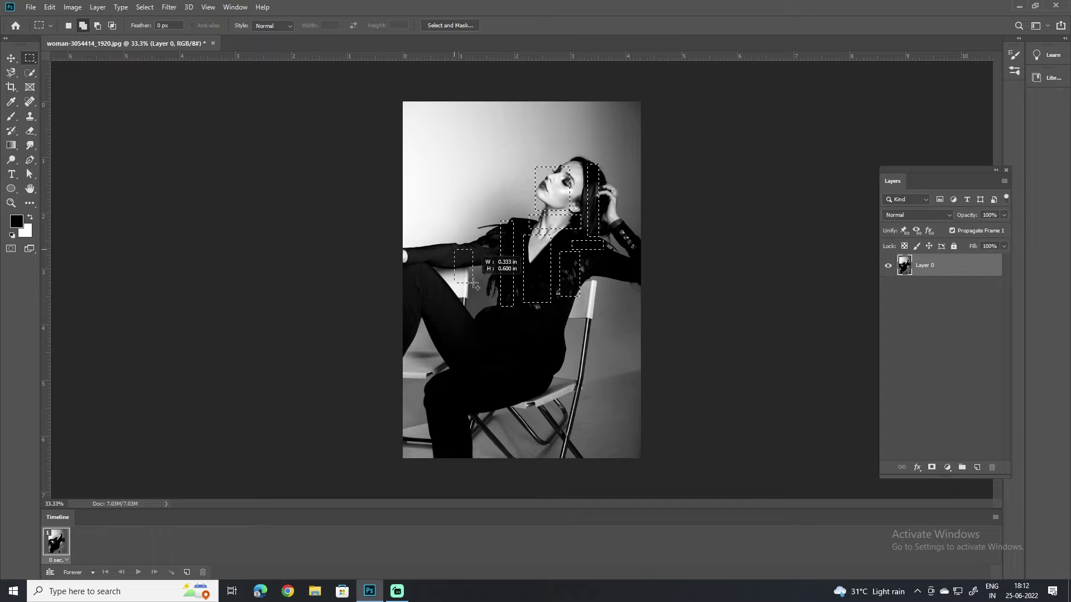
{"action": "mouse_move", "coordinate": [455, 249]}
{"action": "left_mouse_down"}
{"action": "mouse_move", "coordinate": [495, 274]}
{"action": "mouse_move", "coordinate": [500, 384]}
{"action": "mouse_move", "coordinate": [488, 380]}
{"action": "mouse_move", "coordinate": [497, 371]}
{"action": "left_mouse_up"}
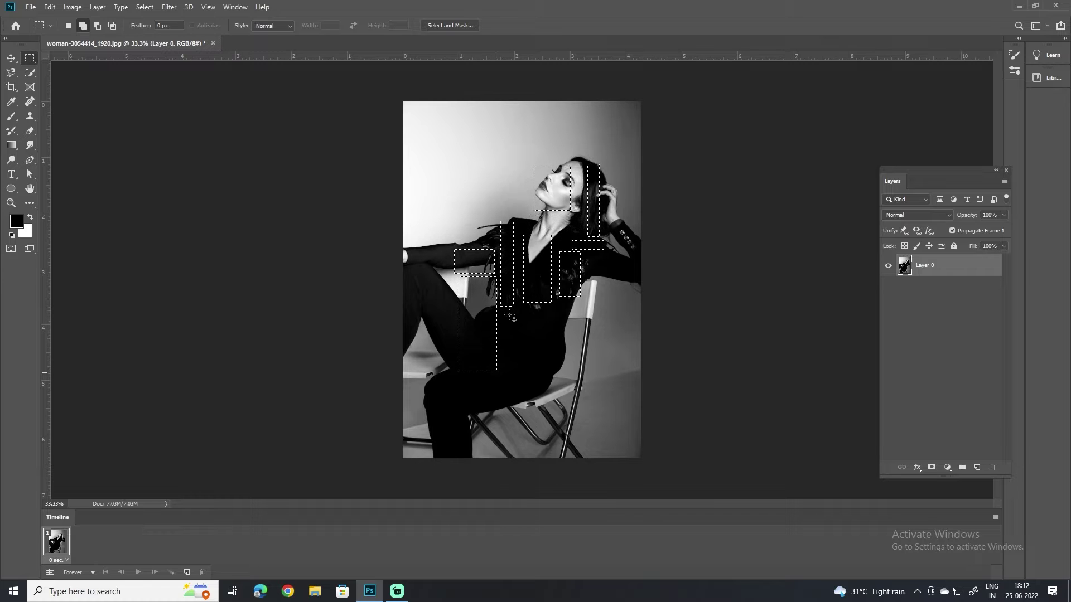
{"action": "mouse_move", "coordinate": [511, 313]}
{"action": "left_mouse_down"}
{"action": "mouse_move", "coordinate": [567, 318]}
{"action": "mouse_move", "coordinate": [580, 333]}
{"action": "mouse_move", "coordinate": [575, 324]}
{"action": "left_mouse_up"}
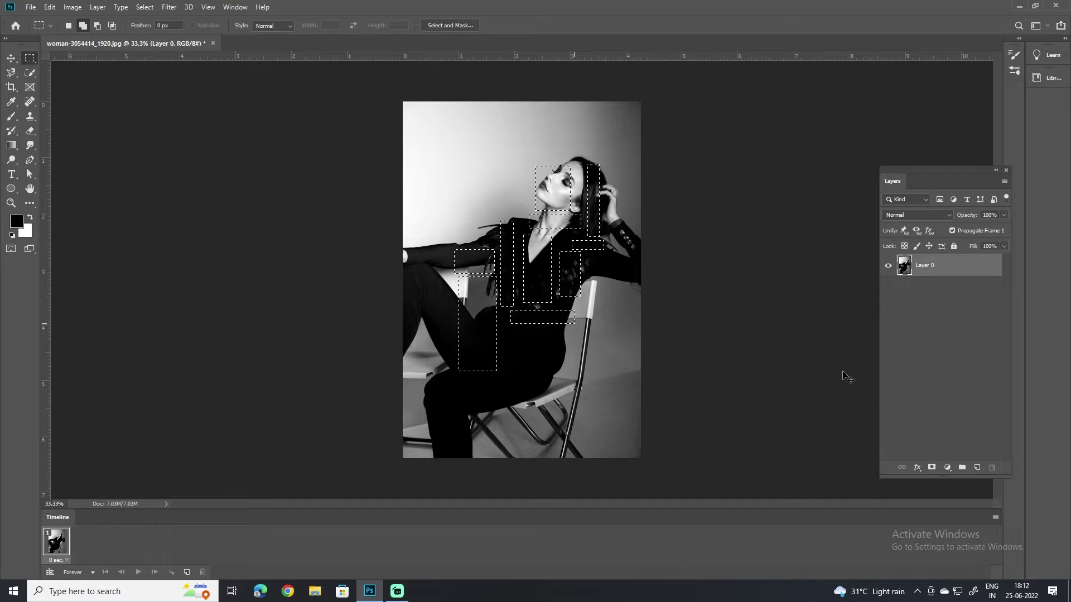
{"action": "key", "text": "ctrl+j"}
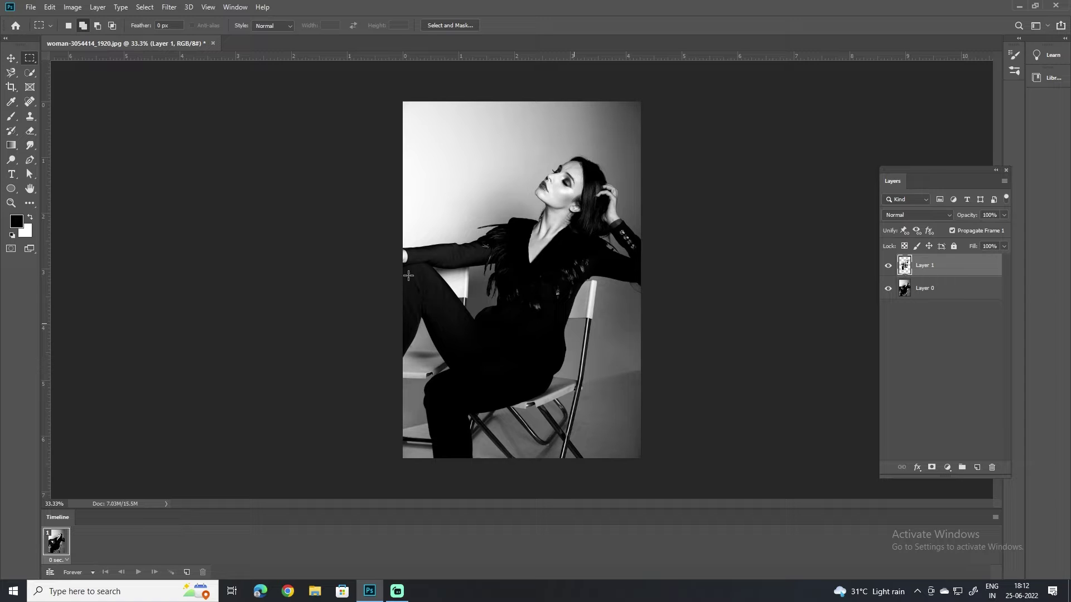
- Apply a Square Wave distortion to Layer 1 at 1% horizontal and 92% vertical scale
{"action": "left_click", "coordinate": [167, 10]}
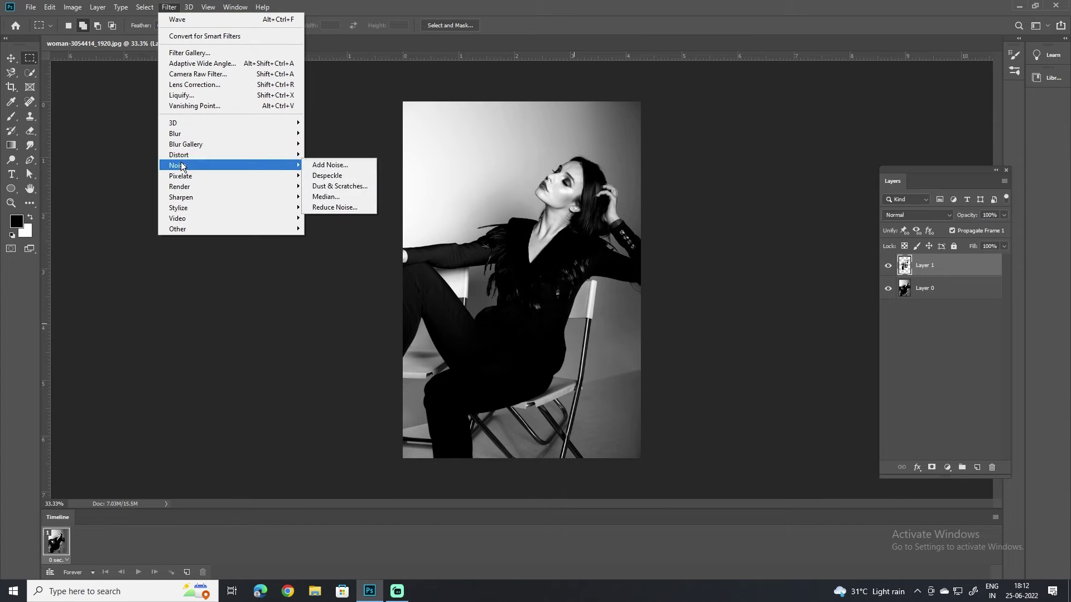
{"action": "mouse_move", "coordinate": [179, 155]}
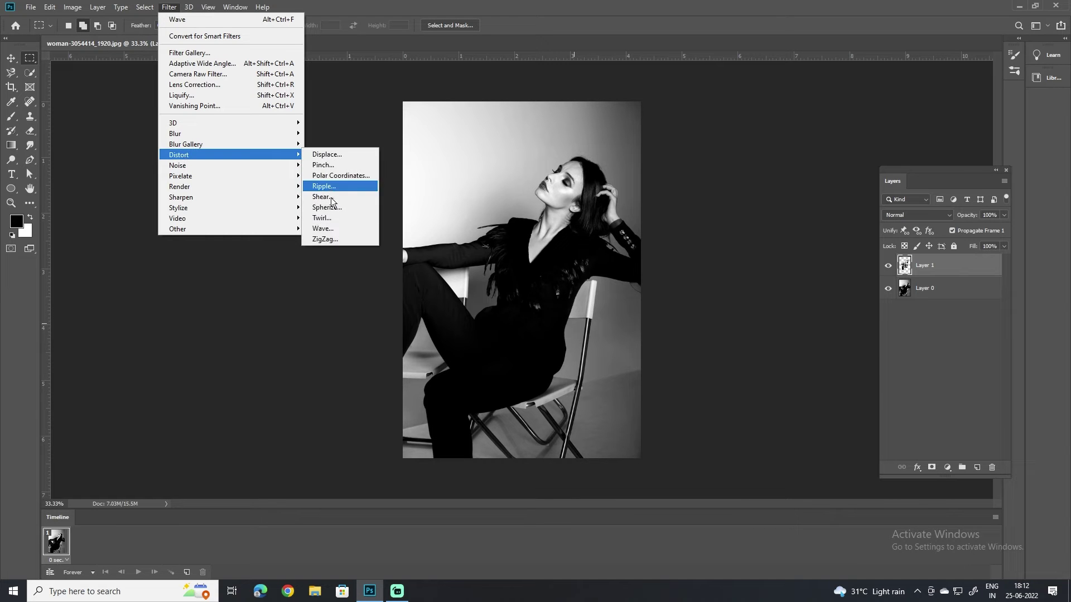
{"action": "left_click", "coordinate": [331, 231]}
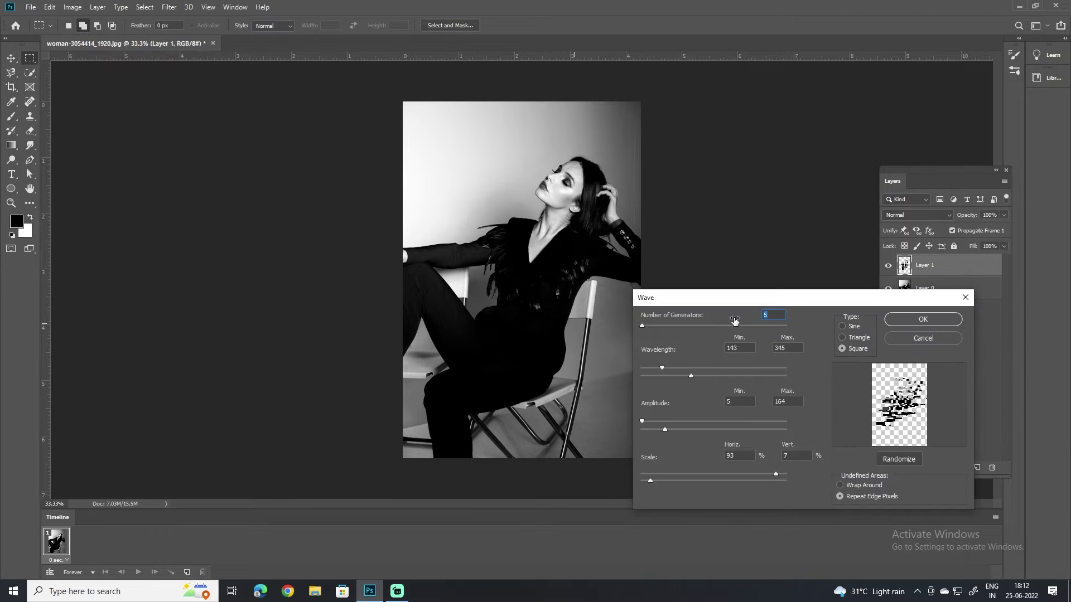
{"action": "left_click_drag", "start_coordinate": [742, 304], "coordinate": [717, 272]}
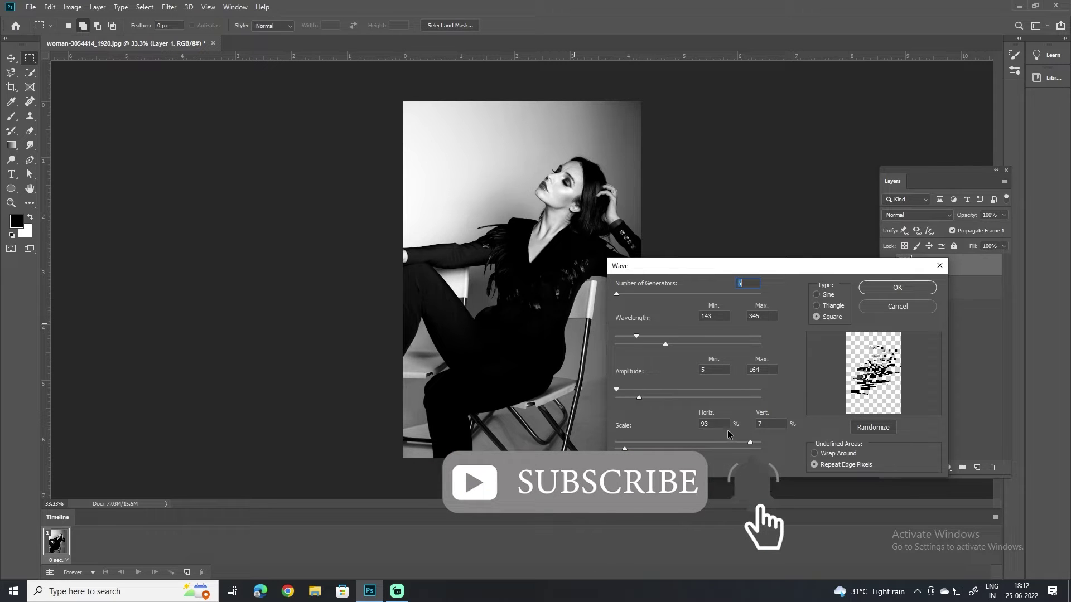
{"action": "left_click", "coordinate": [715, 422]}
{"action": "key", "text": "ctrl+a"}
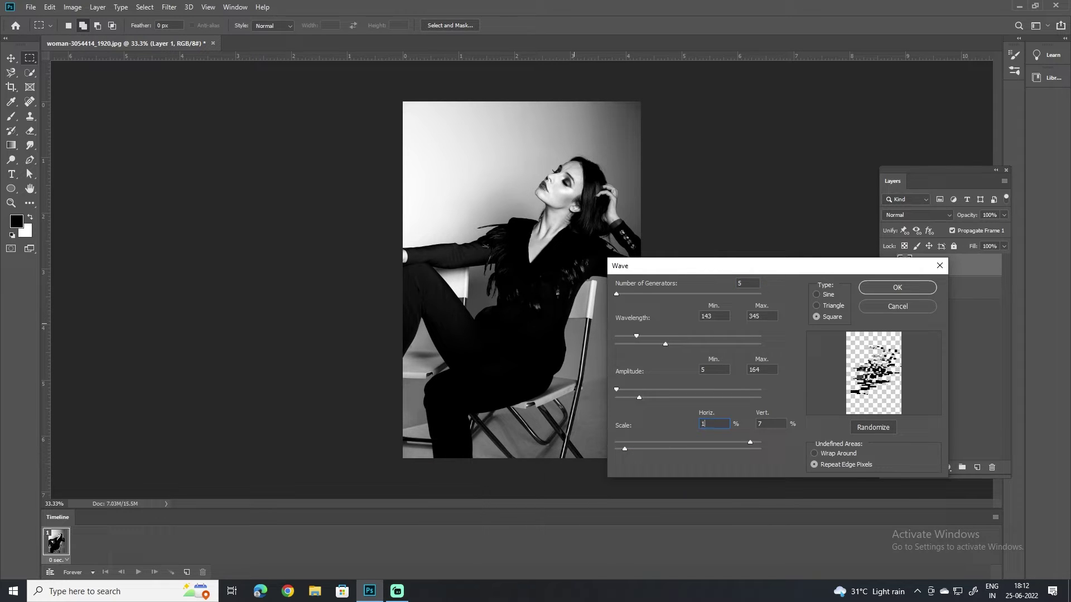
{"action": "key", "text": "Tab"}
{"action": "type", "text": "92"}
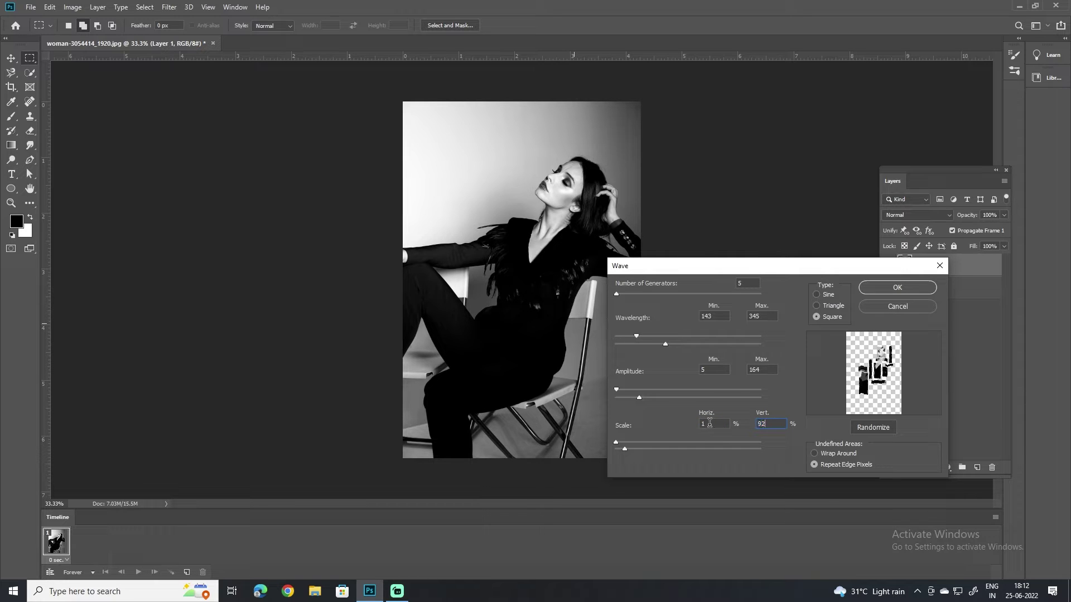
{"action": "left_click", "coordinate": [904, 294]}
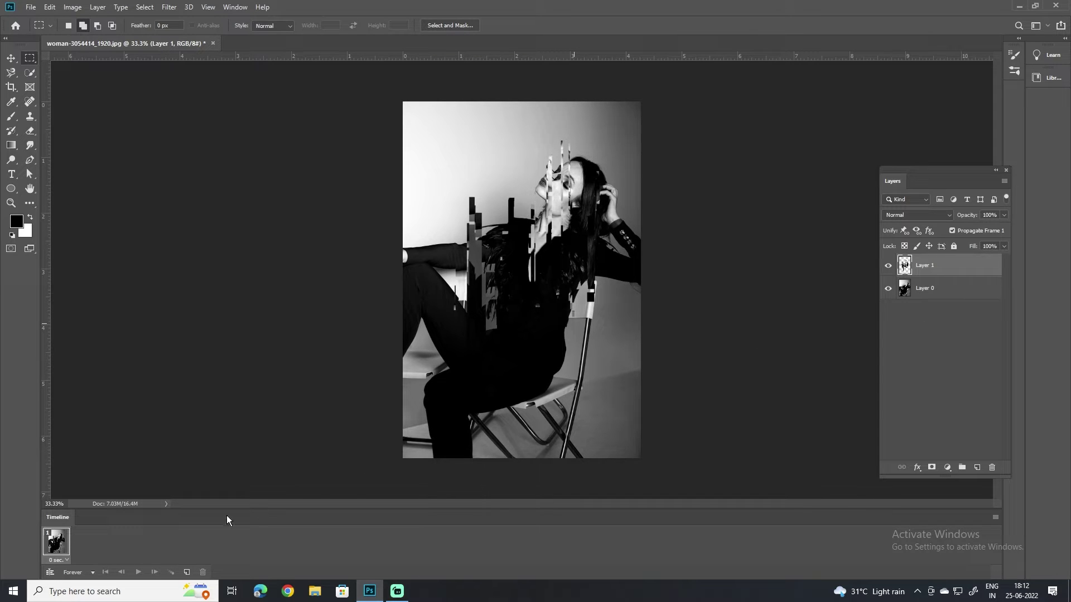
- Add a second frame, with Layer 1 hidden in frame 1 and shown in frame 2
{"action": "left_click", "coordinate": [187, 573]}
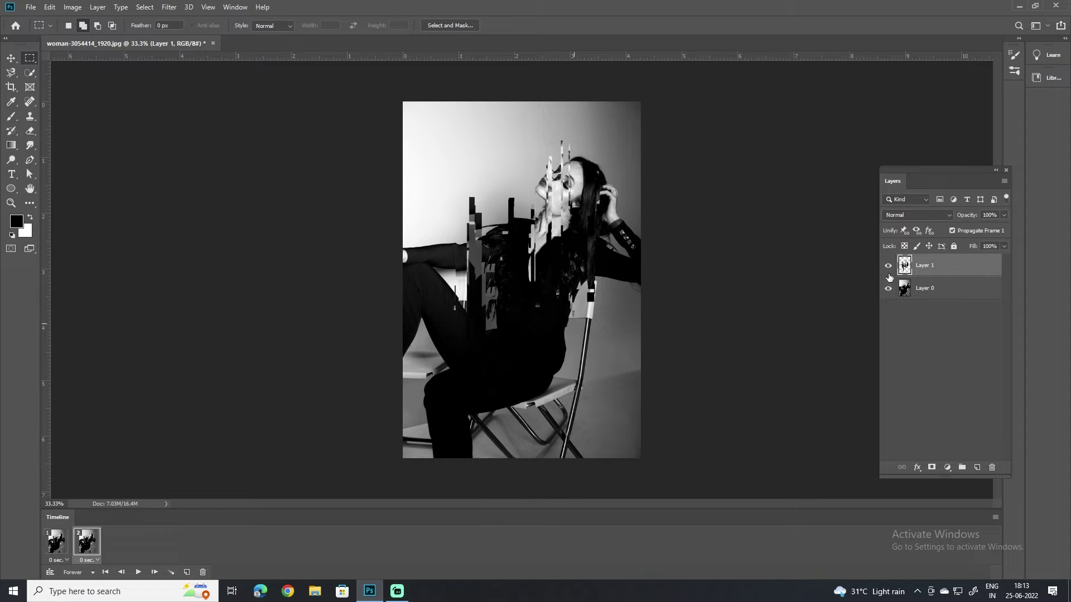
{"action": "left_click", "coordinate": [49, 536]}
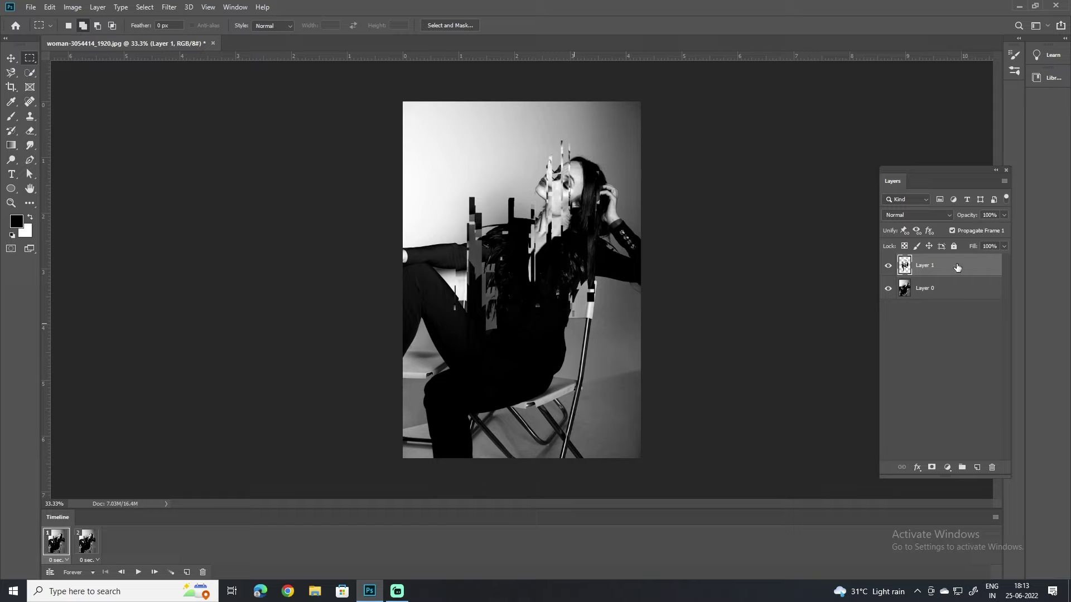
{"action": "left_click", "coordinate": [886, 265]}
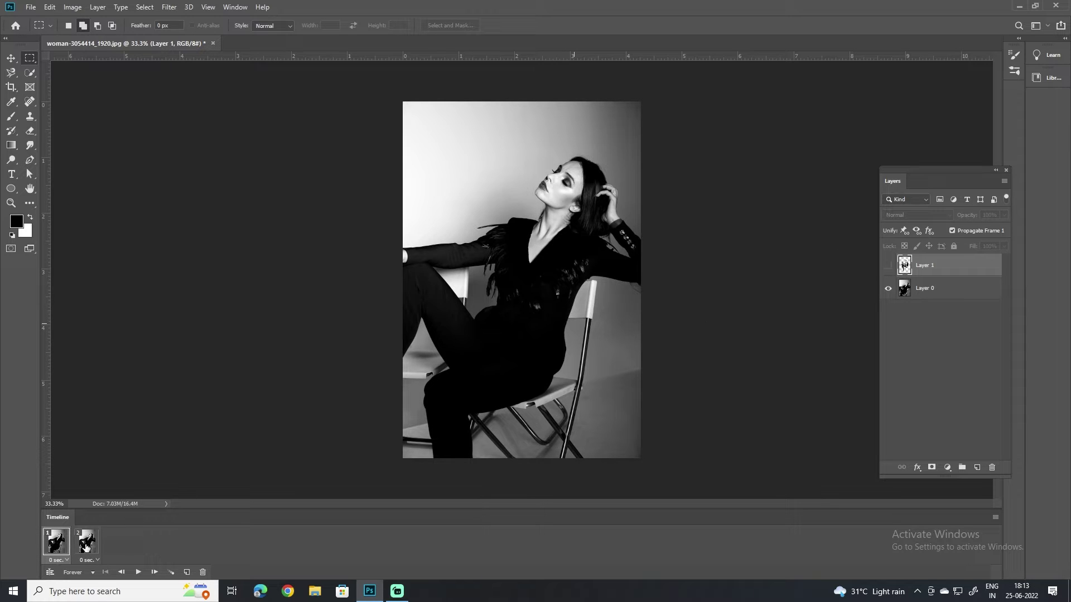
{"action": "left_click", "coordinate": [87, 546]}
{"action": "left_click", "coordinate": [888, 266]}
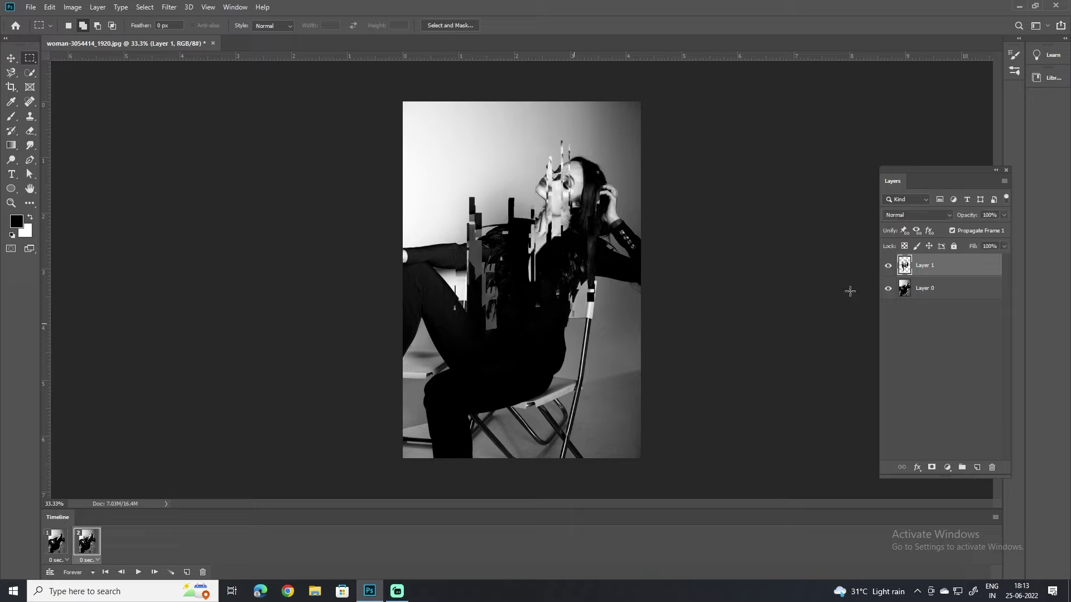
{"action": "left_click", "coordinate": [56, 544]}
{"action": "left_click", "coordinate": [83, 542]}
{"action": "left_click", "coordinate": [64, 546]}
{"action": "left_click", "coordinate": [80, 546]}
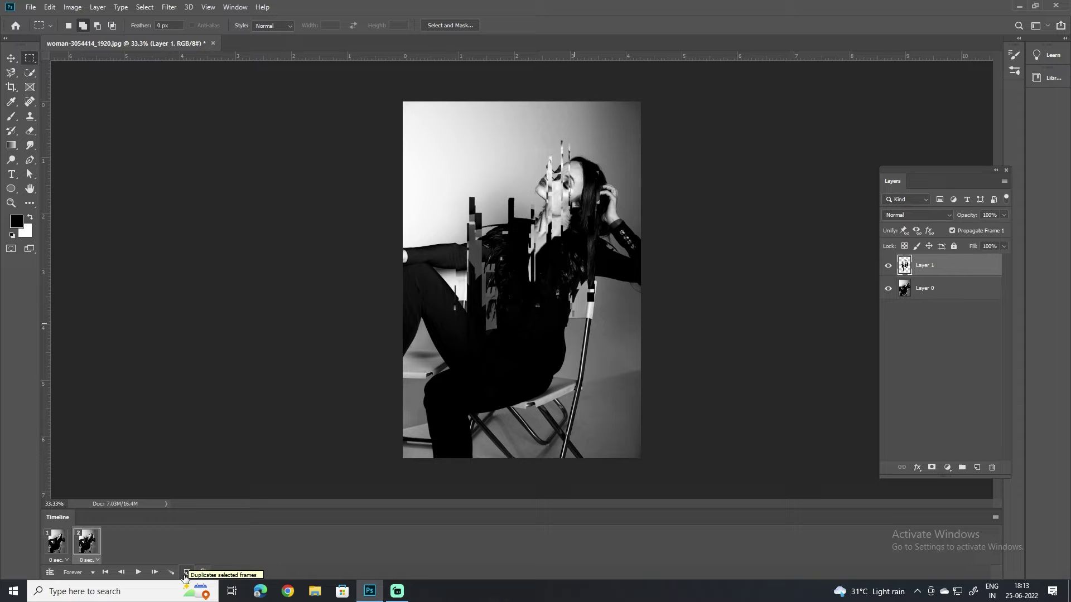
- Add a third frame with Layer 1 hidden, and select Layer 0
{"action": "left_click", "coordinate": [188, 573]}
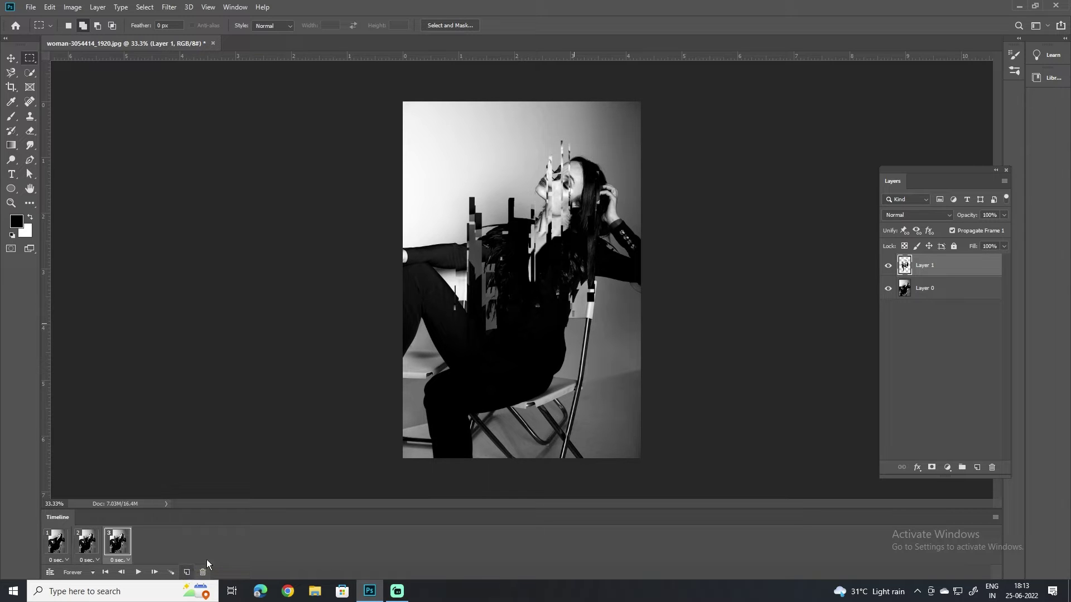
{"action": "left_click", "coordinate": [888, 266]}
{"action": "left_click", "coordinate": [957, 289]}
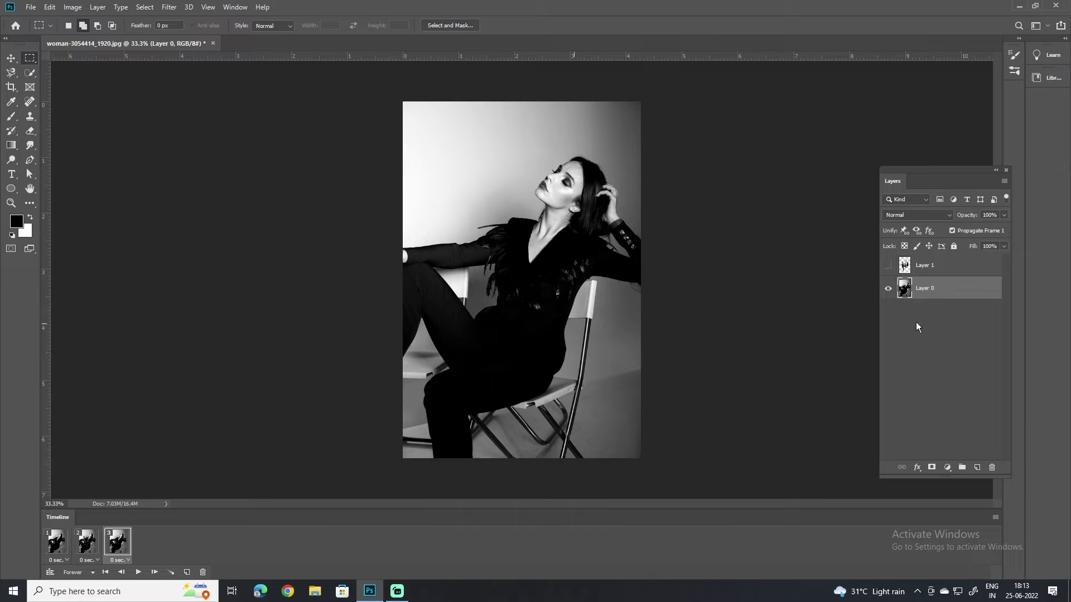
- Duplicate Layer 0 and apply a Wave distortion to the copy
{"action": "key", "text": "ctrl+j"}
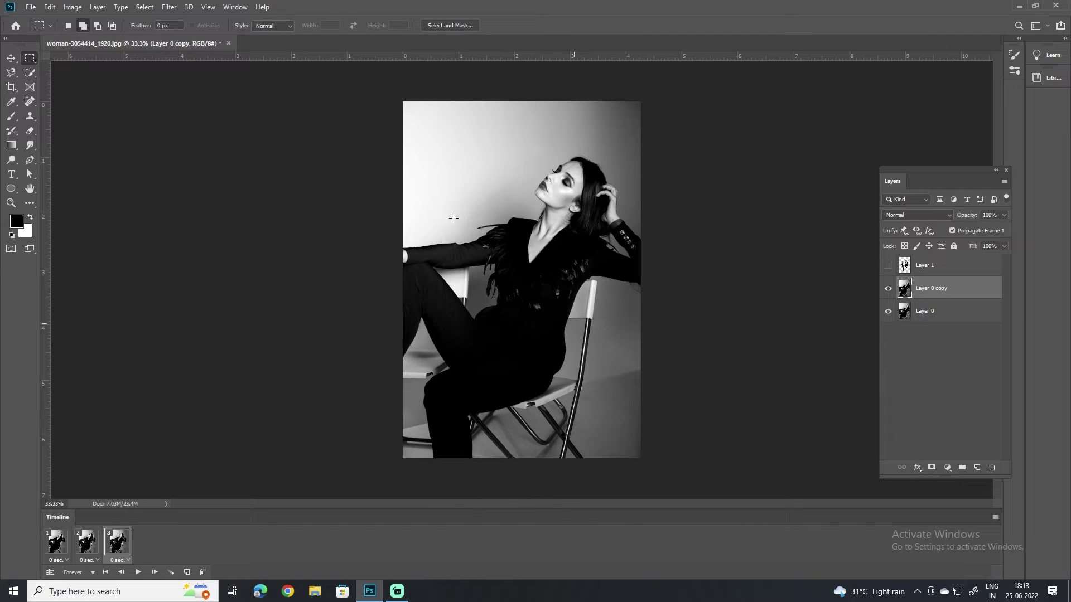
{"action": "left_click", "coordinate": [168, 7]}
{"action": "mouse_move", "coordinate": [179, 155]}
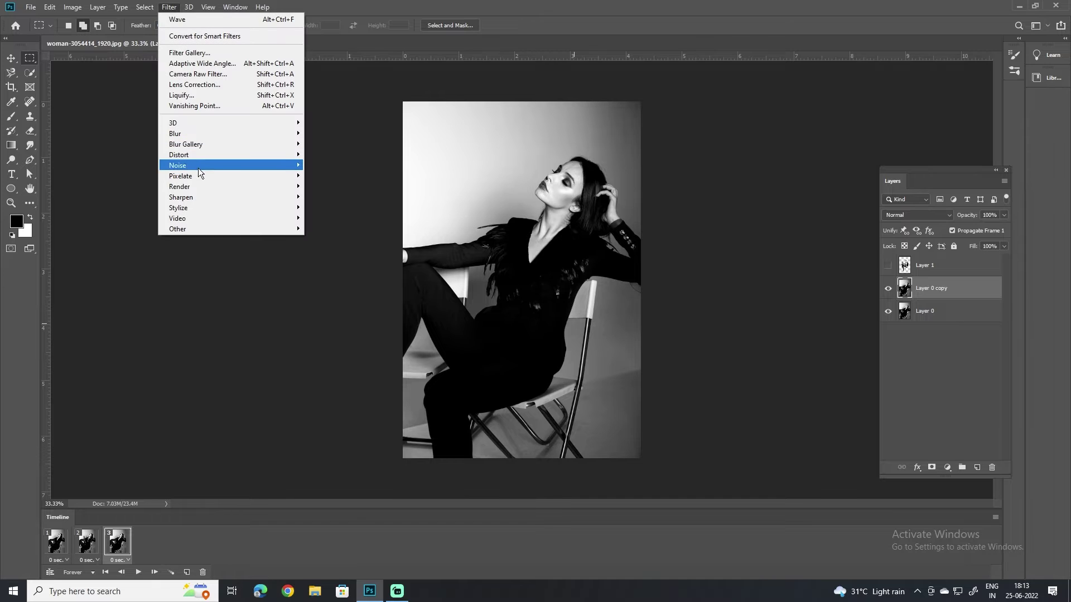
{"action": "left_click", "coordinate": [324, 228]}
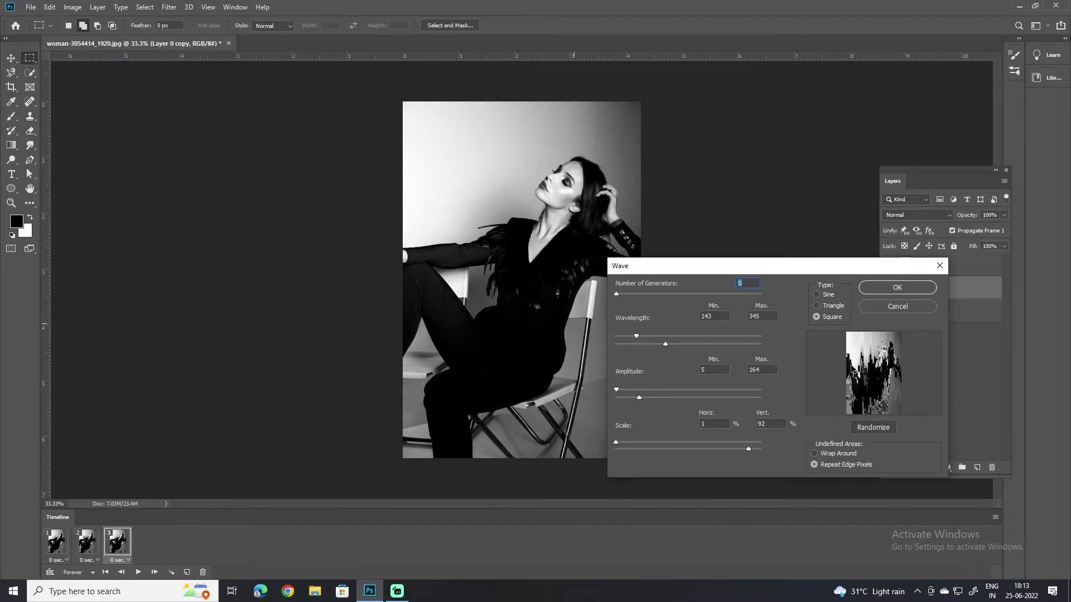
{"action": "left_click", "coordinate": [898, 288]}
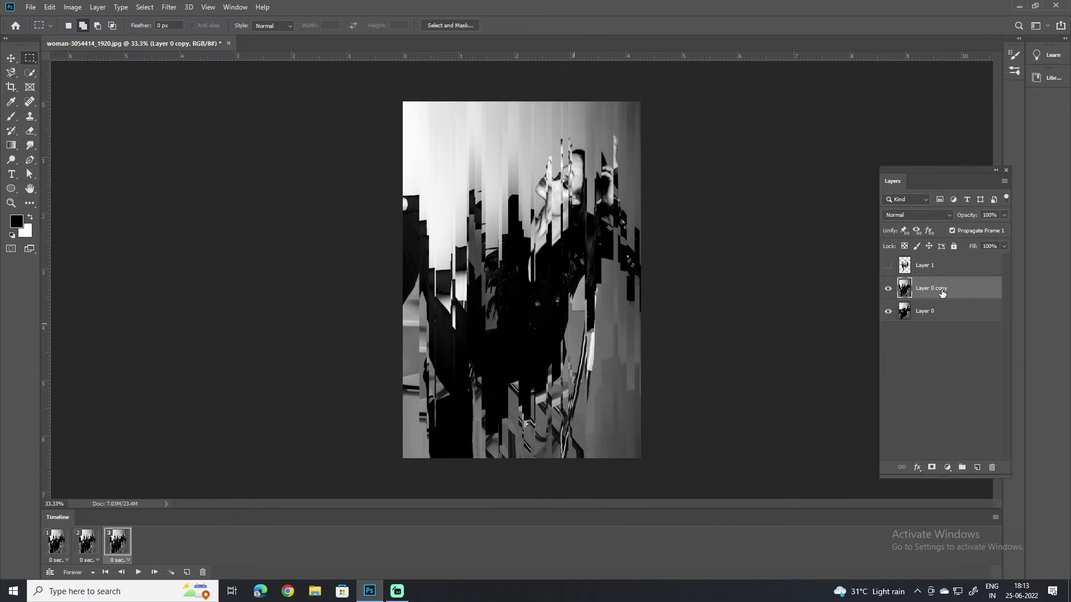
- Exclude the R channel in Layer 0 copy's Blending Options for a red/cyan split
{"action": "right_click", "coordinate": [943, 291]}
{"action": "left_click", "coordinate": [826, 125]}
{"action": "left_click", "coordinate": [673, 402]}
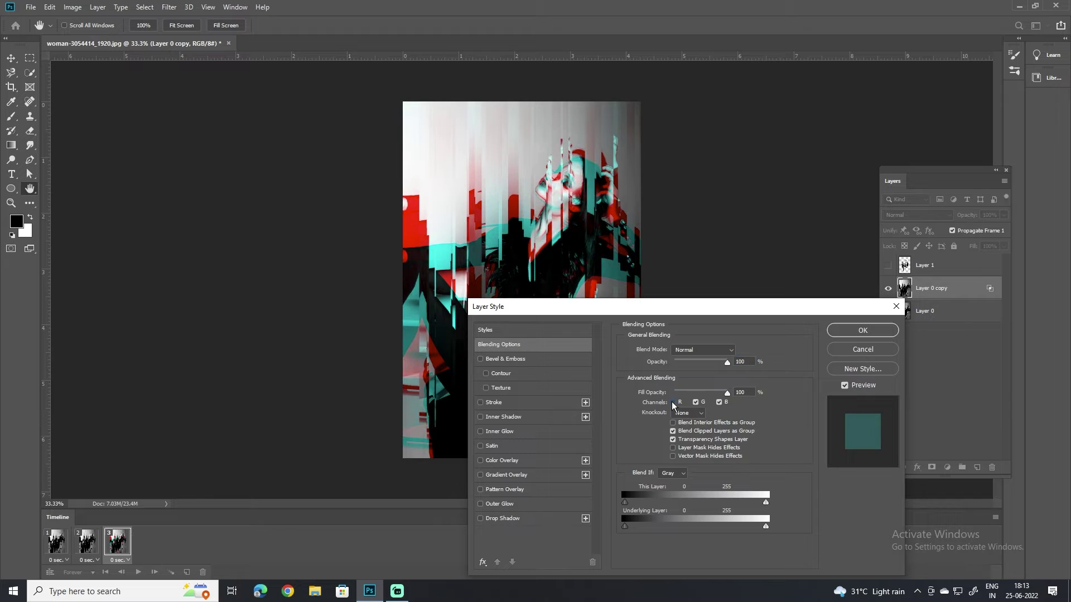
{"action": "left_click", "coordinate": [859, 331]}
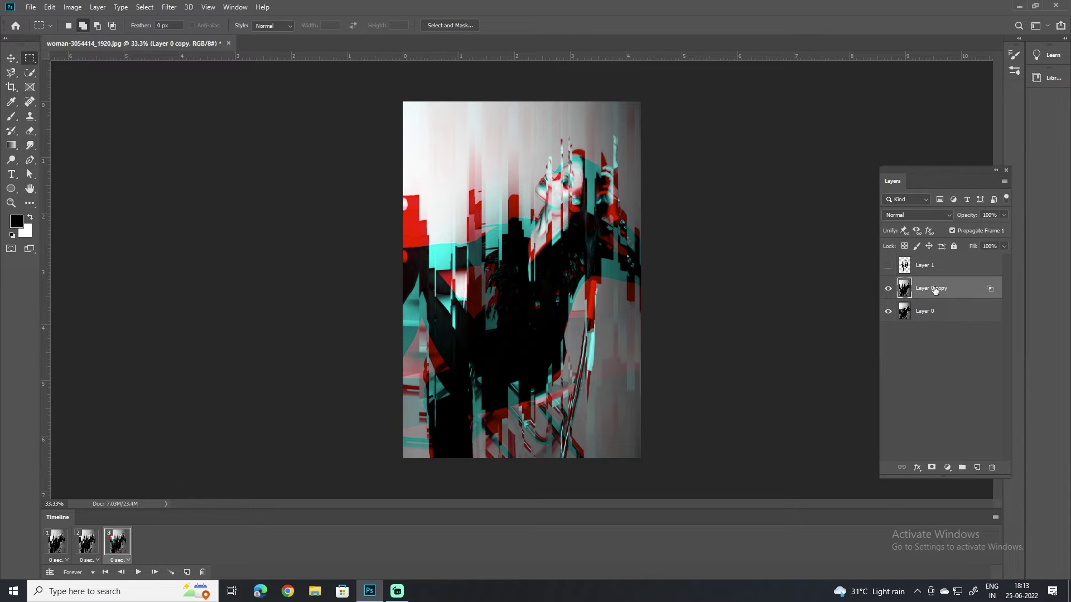
- Add a fourth frame with Layer 0 copy hidden, and preview frames 1–3
{"action": "left_click", "coordinate": [188, 573]}
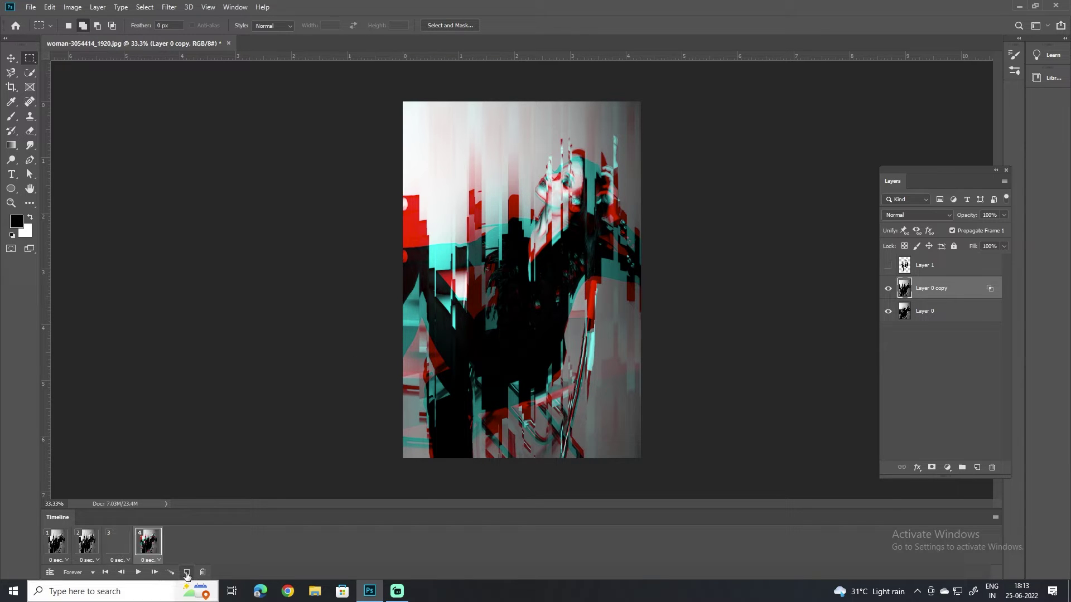
{"action": "left_click", "coordinate": [889, 288]}
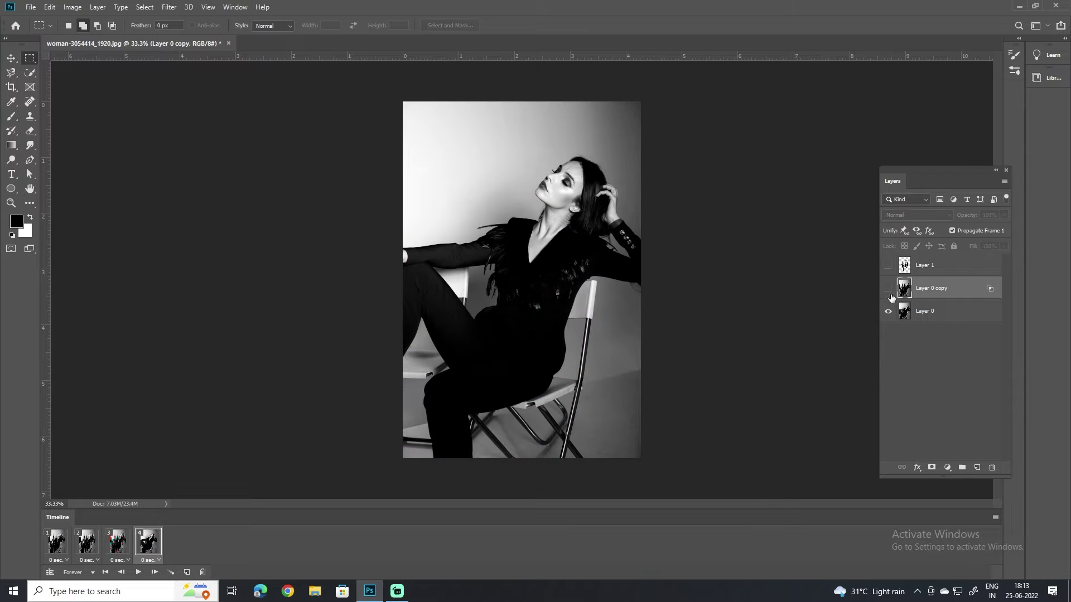
{"action": "left_click", "coordinate": [123, 542]}
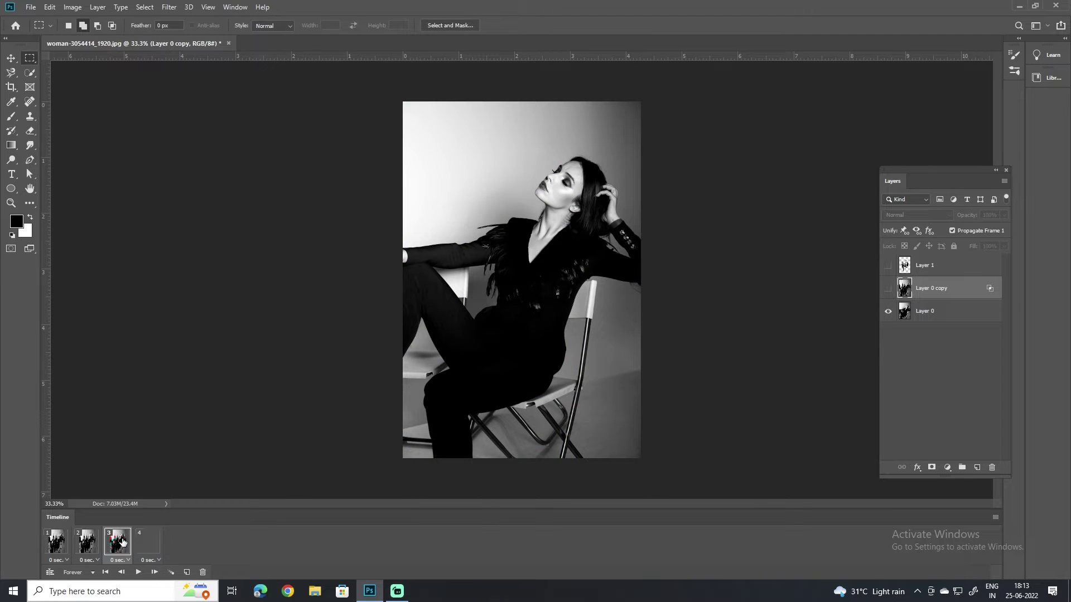
{"action": "left_click", "coordinate": [95, 547]}
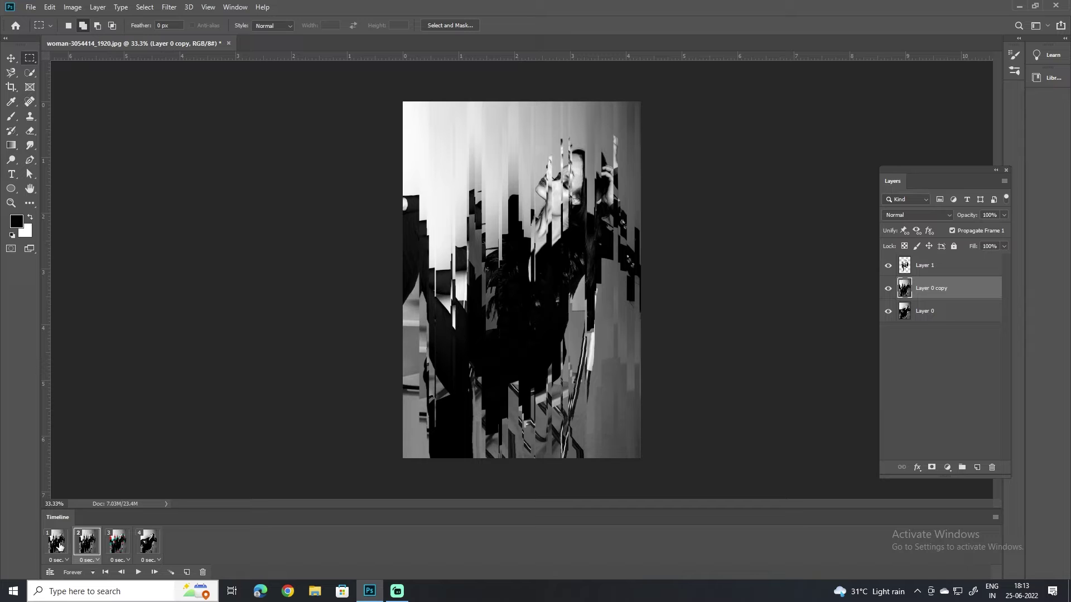
{"action": "left_click", "coordinate": [60, 547]}
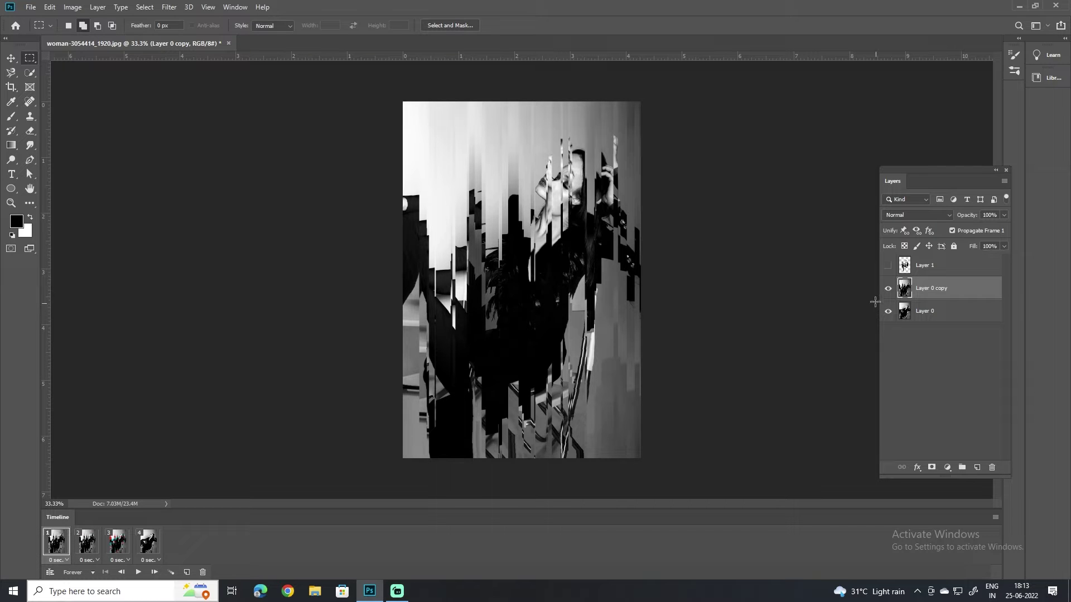
{"action": "left_click", "coordinate": [888, 288]}
{"action": "left_click", "coordinate": [85, 546]}
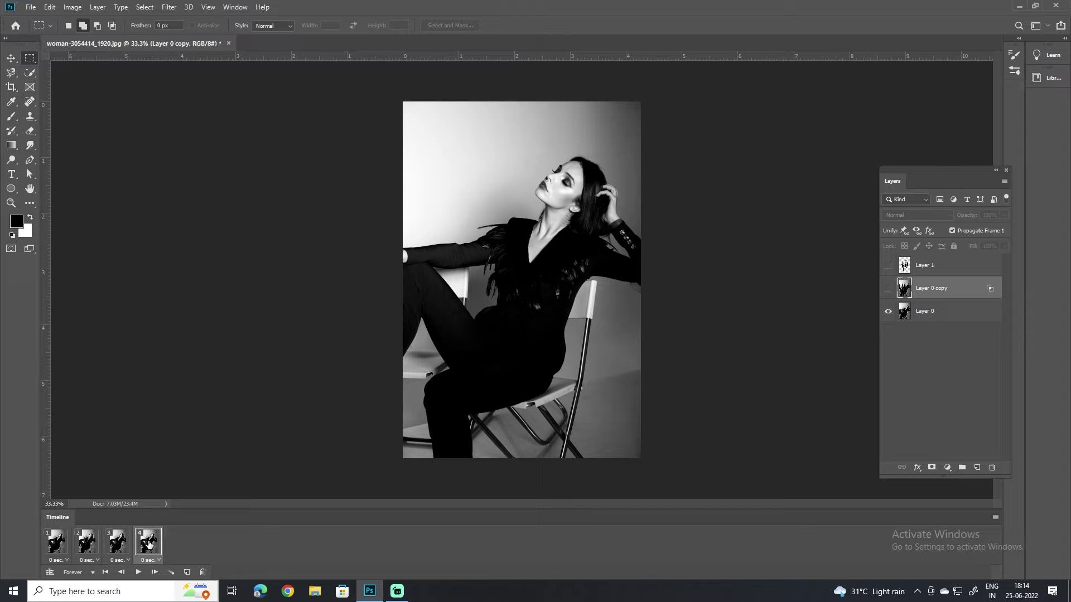
- Toggle the red/cyan layer's visibility and step through frames 1–4 to check them
{"action": "left_click", "coordinate": [887, 288]}
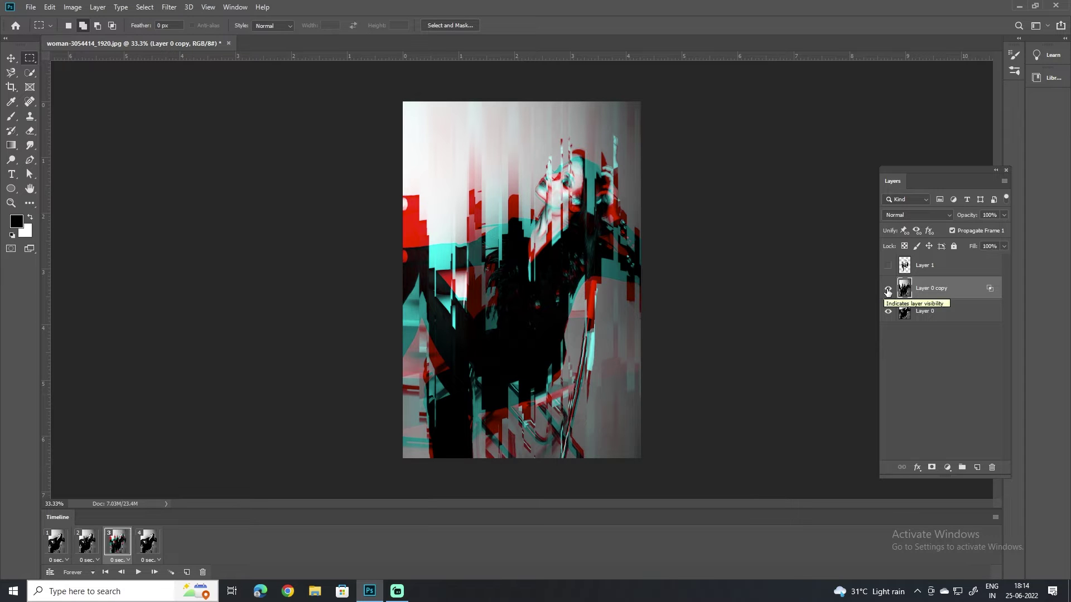
{"action": "left_click", "coordinate": [888, 289]}
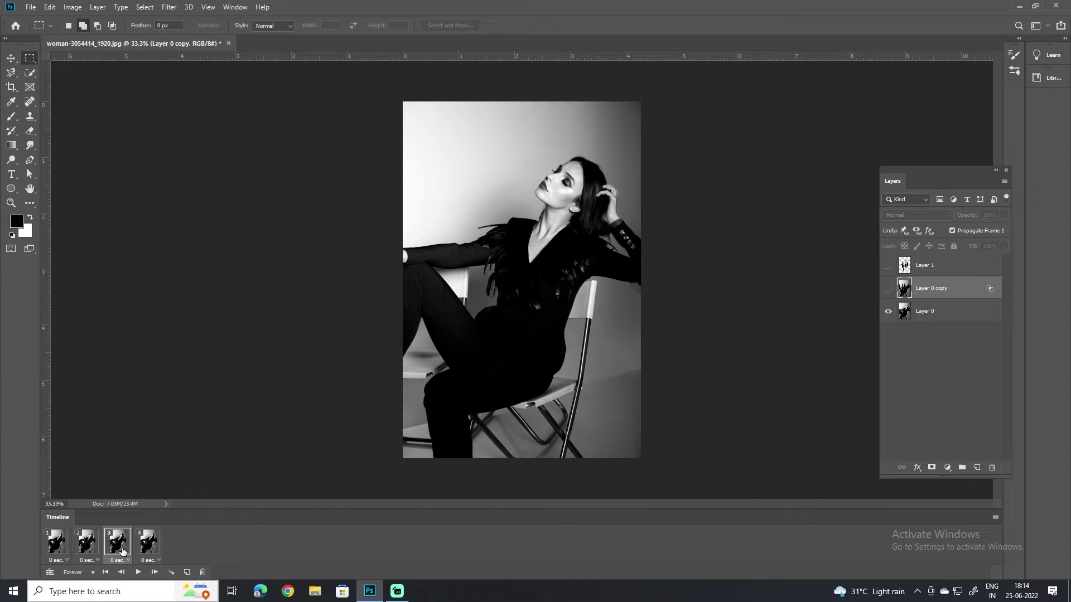
{"action": "left_click", "coordinate": [887, 288]}
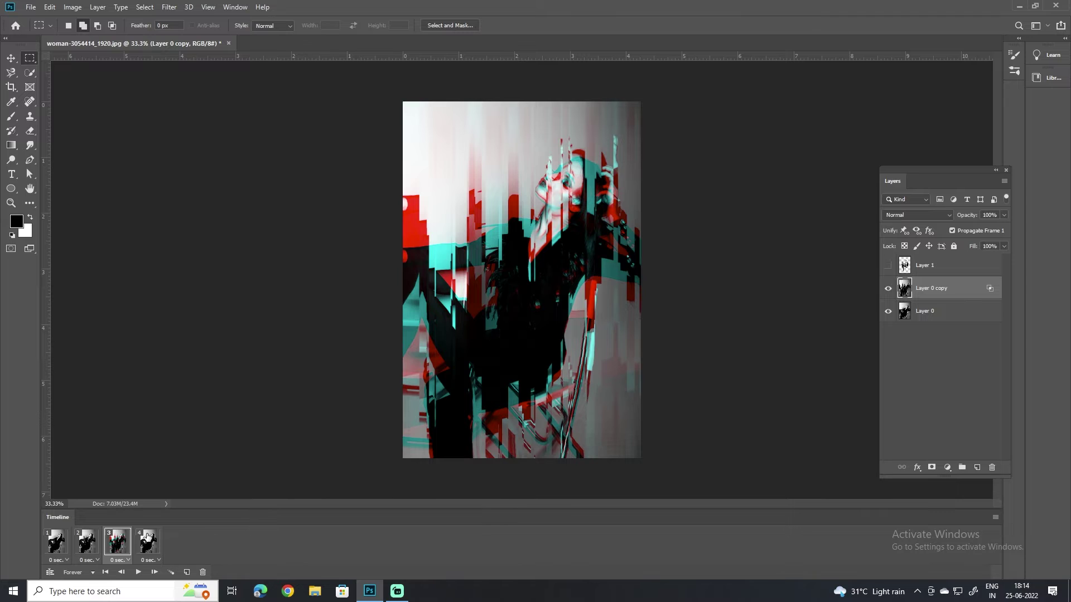
{"action": "left_click", "coordinate": [147, 538]}
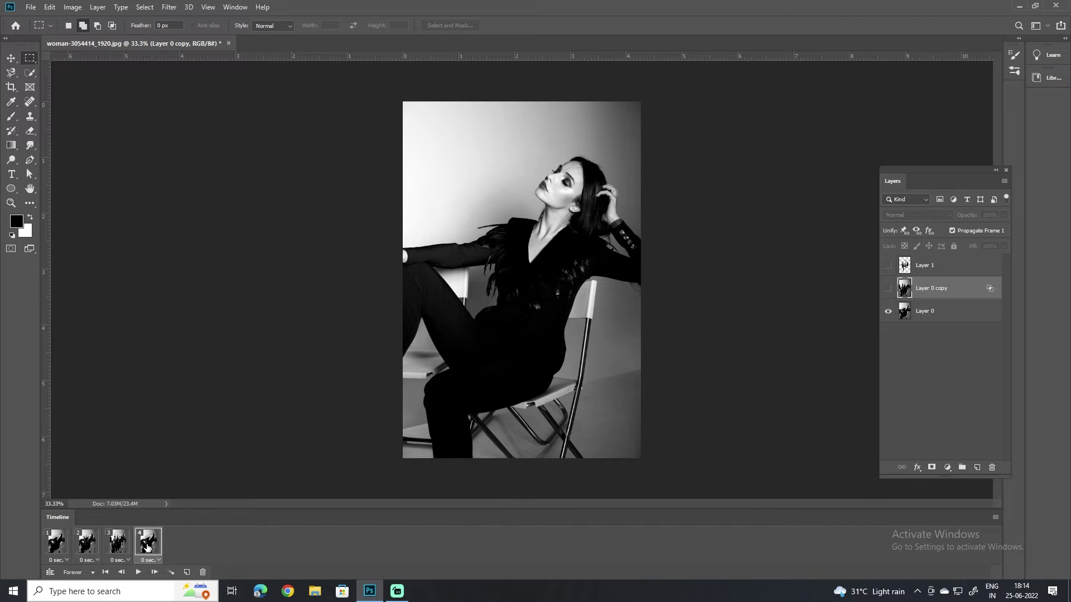
{"action": "left_click", "coordinate": [122, 546]}
{"action": "left_click", "coordinate": [89, 545]}
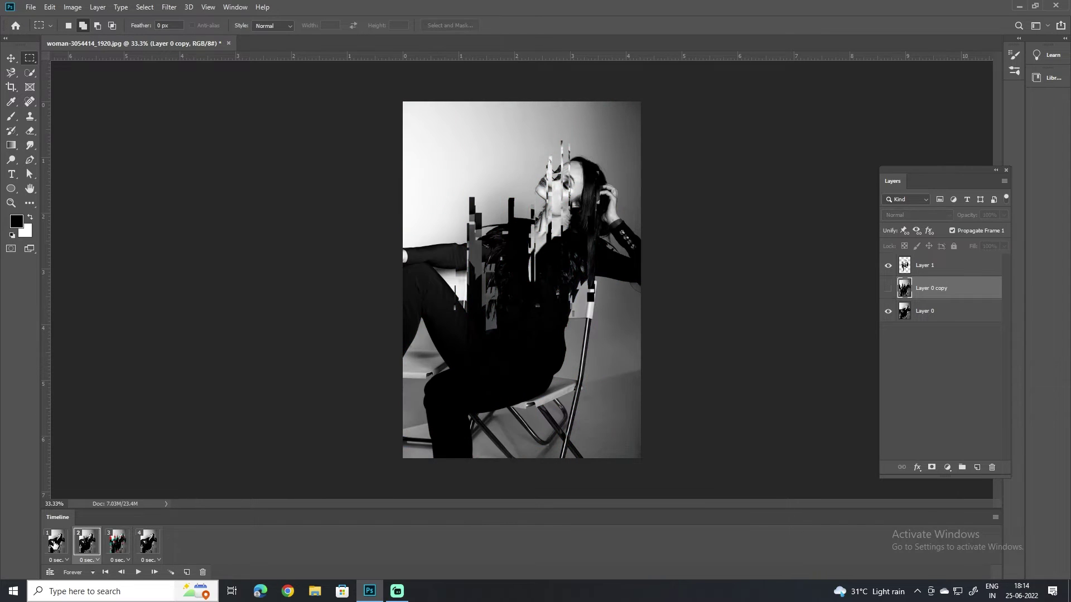
{"action": "left_click", "coordinate": [56, 541]}
{"action": "left_click", "coordinate": [87, 541]}
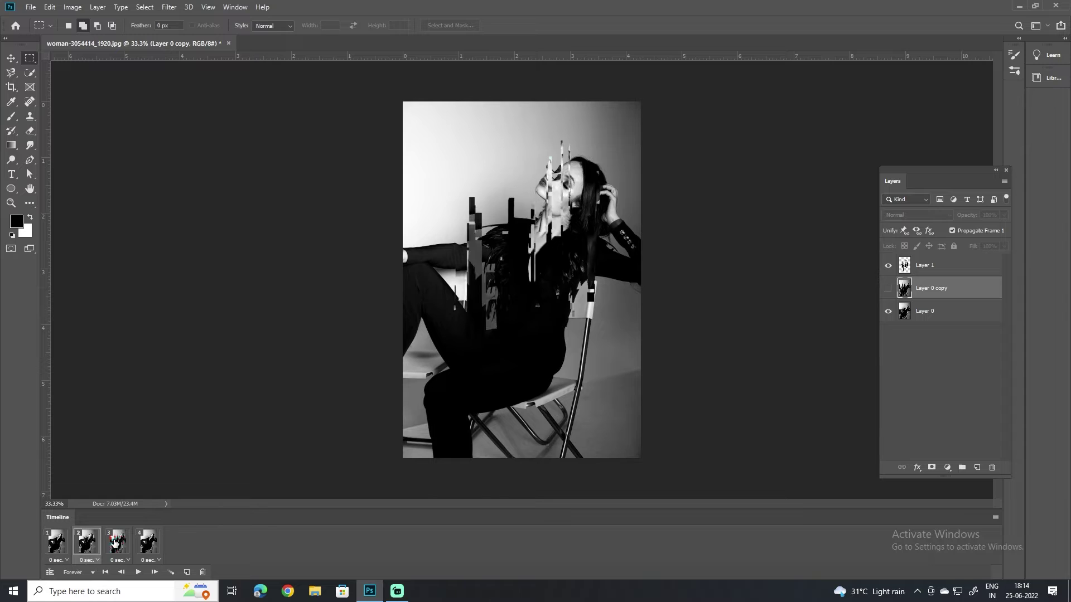
{"action": "left_click", "coordinate": [147, 542]}
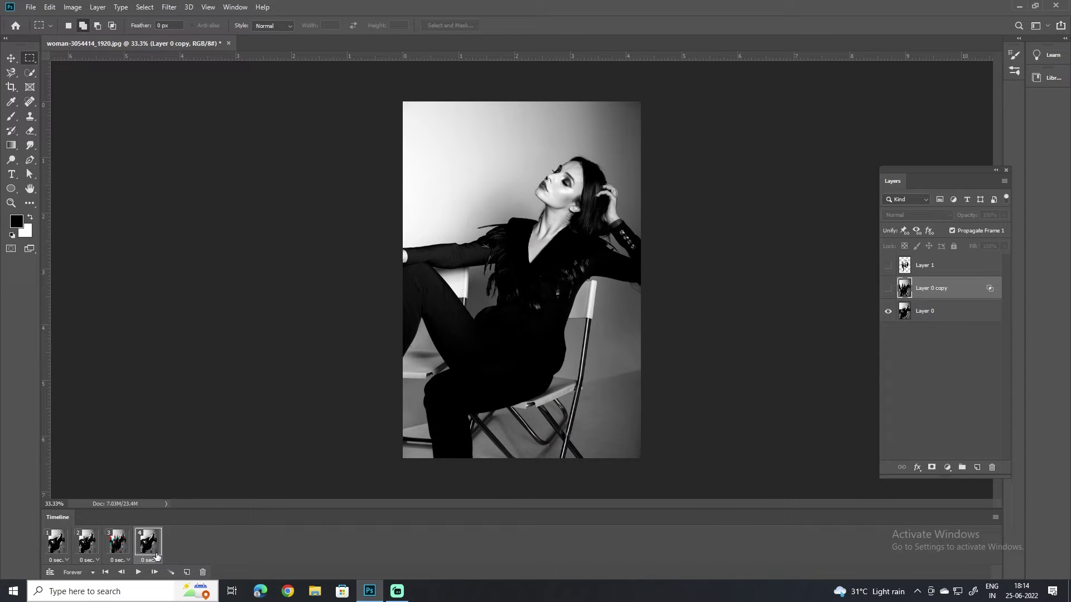
- Add a fifth frame and give a new Layer 0 copy 2 a 0° horizontal Motion Blur
{"action": "left_click", "coordinate": [186, 573]}
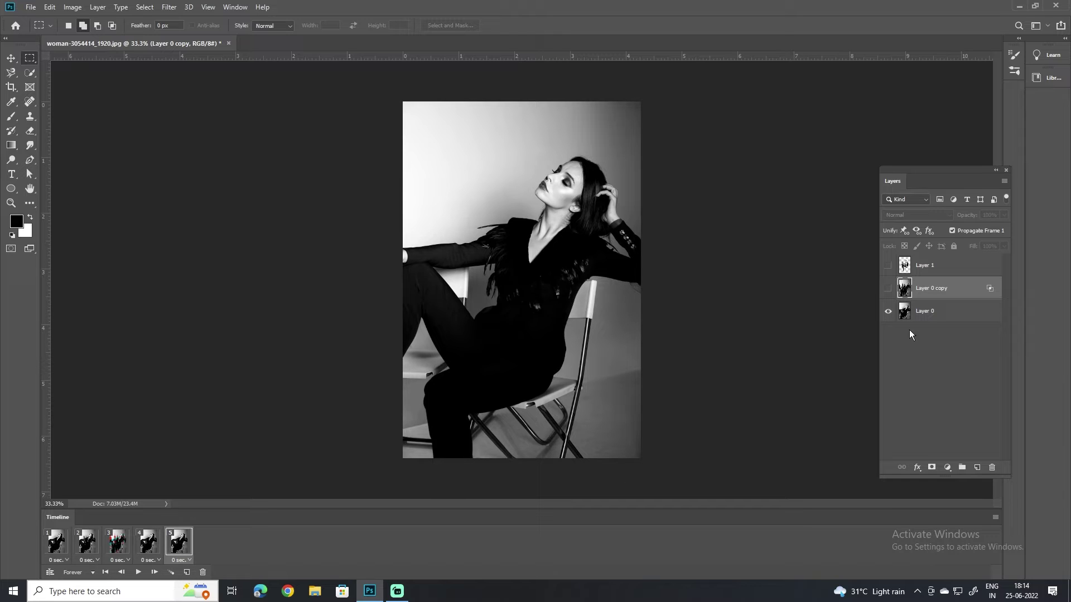
{"action": "left_click", "coordinate": [941, 315]}
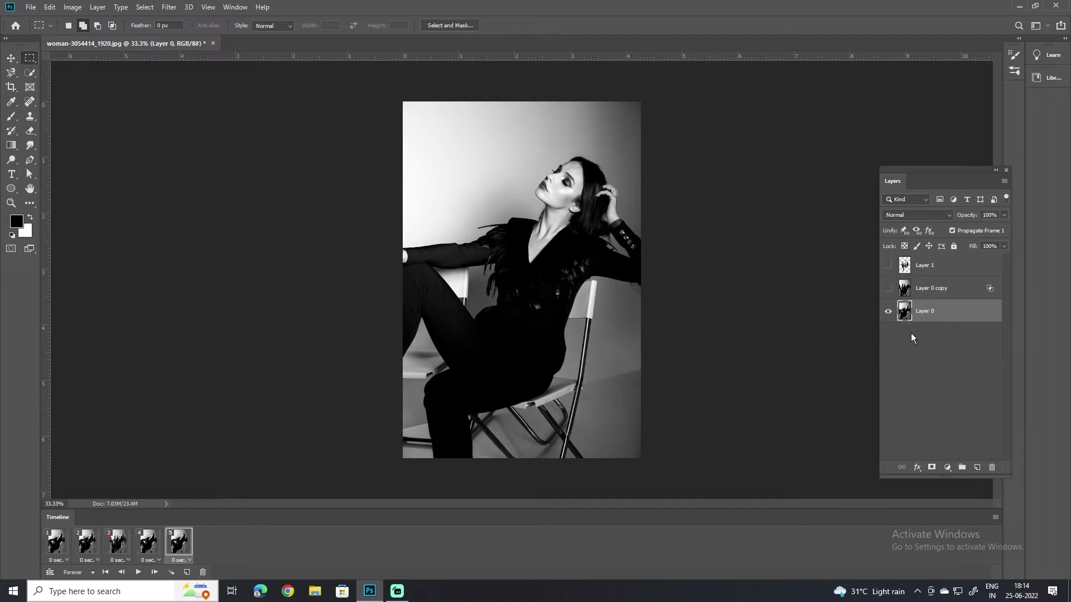
{"action": "key", "text": "ctrl+j"}
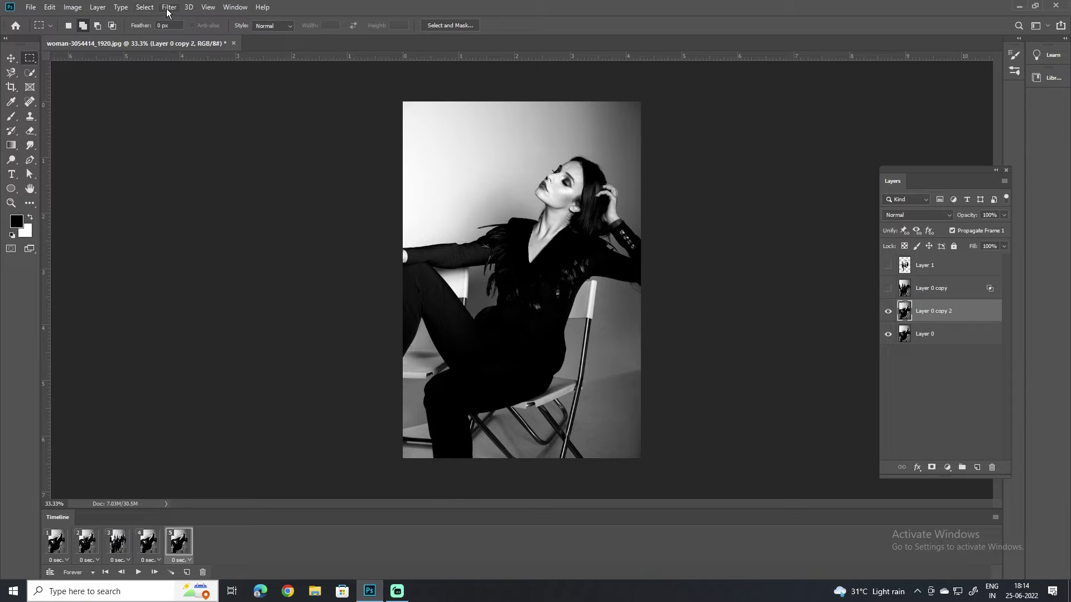
{"action": "left_click", "coordinate": [167, 8]}
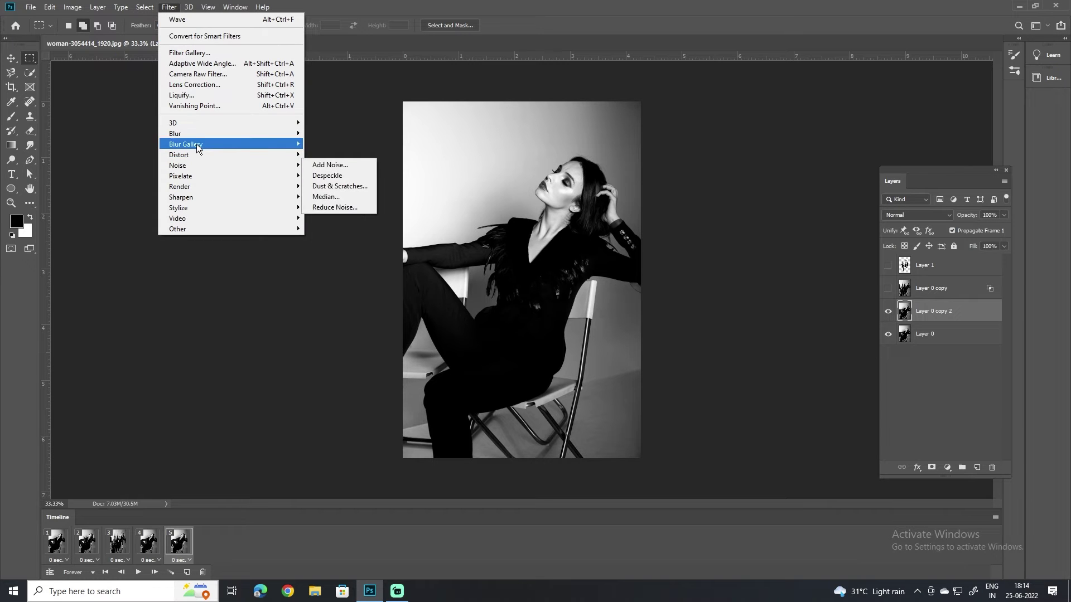
{"action": "mouse_move", "coordinate": [226, 134]}
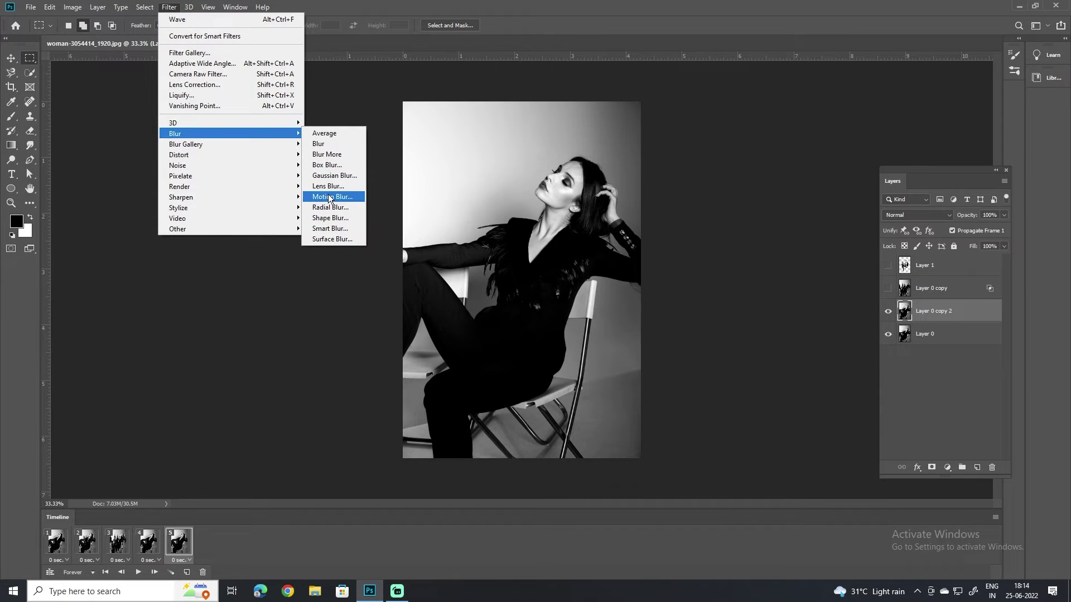
{"action": "left_click", "coordinate": [329, 197]}
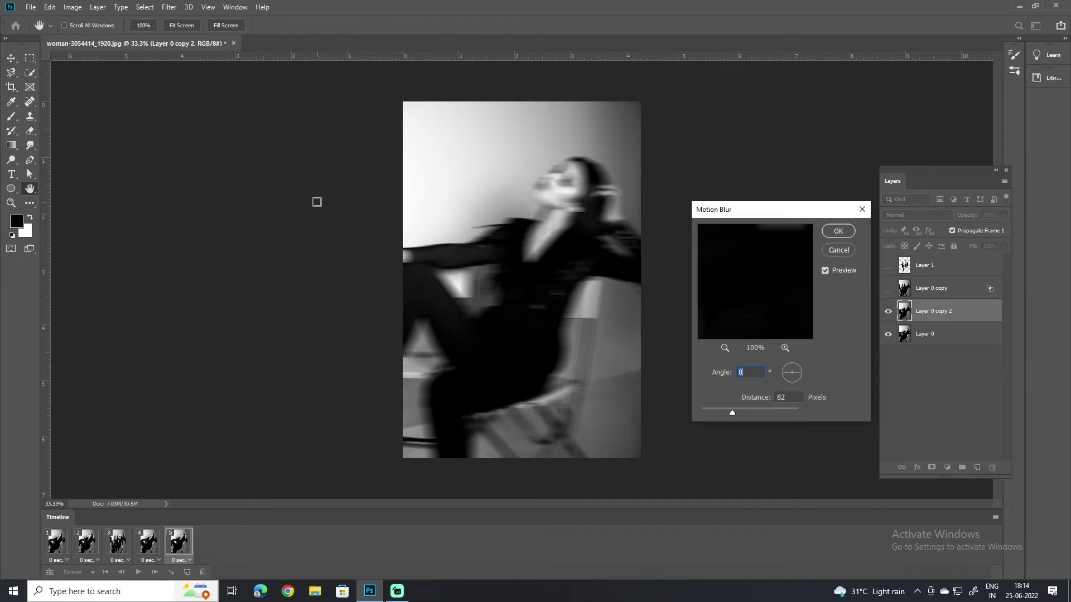
{"action": "double_click", "coordinate": [782, 398]}
{"action": "left_click", "coordinate": [839, 231]}
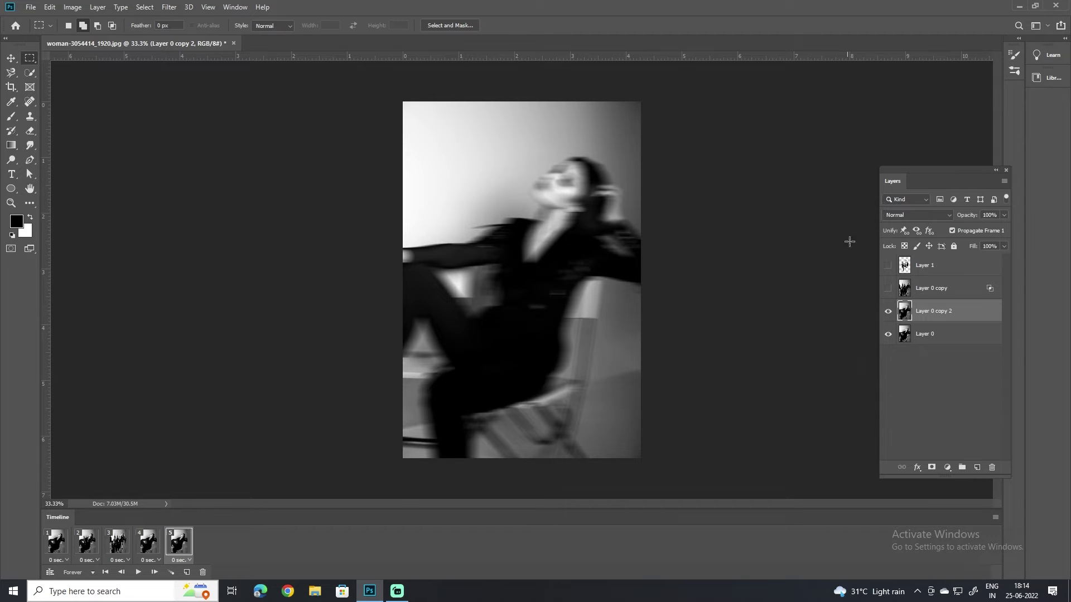
- Exclude the R channel in Layer 0 copy 2's Blending Options
{"action": "right_click", "coordinate": [924, 311]}
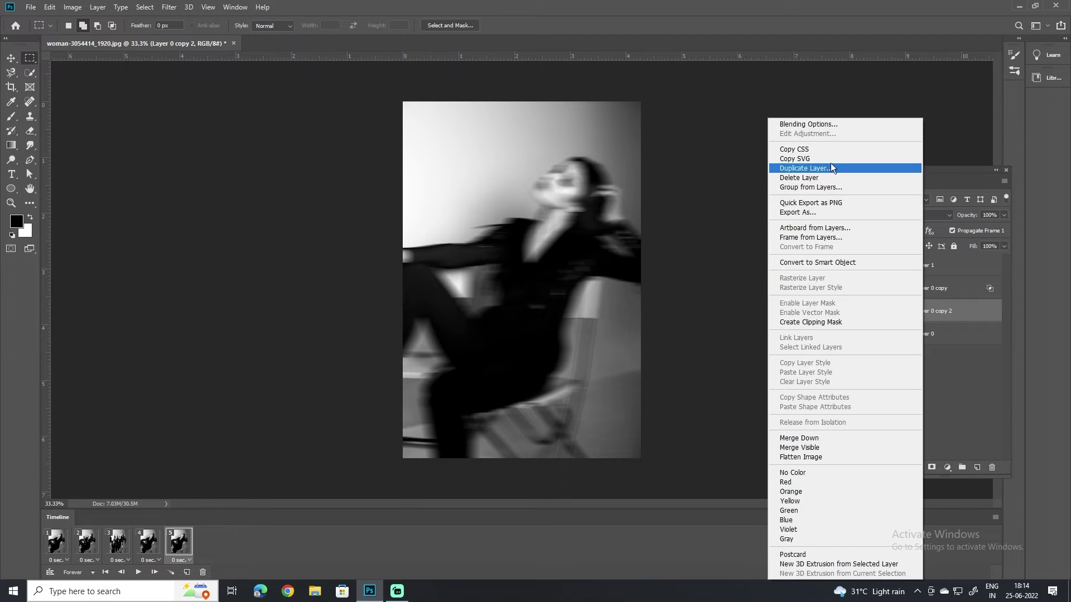
{"action": "left_click", "coordinate": [817, 126]}
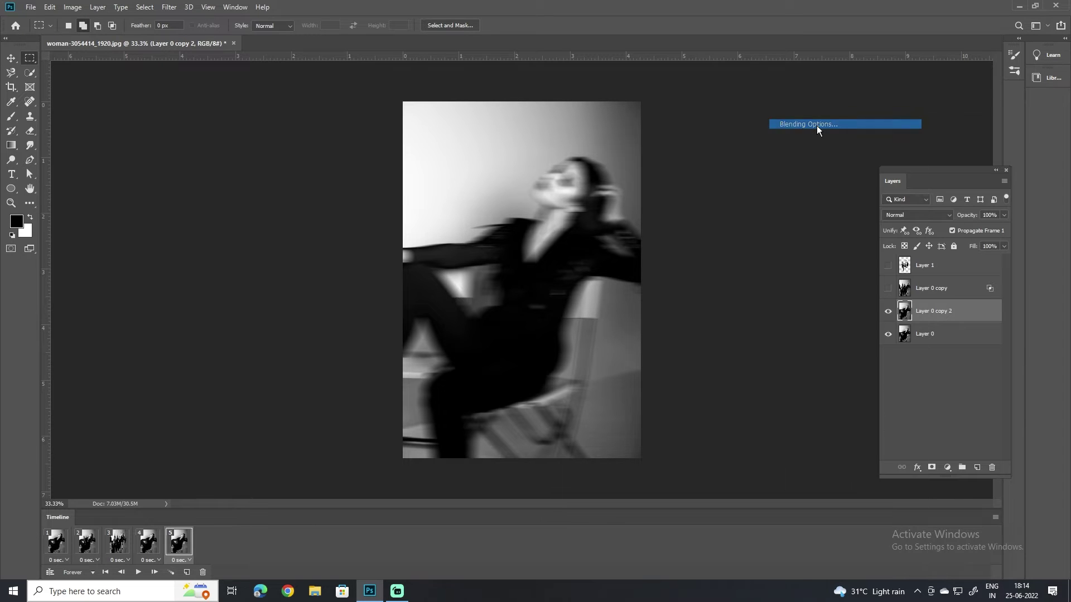
{"action": "left_click", "coordinate": [672, 402]}
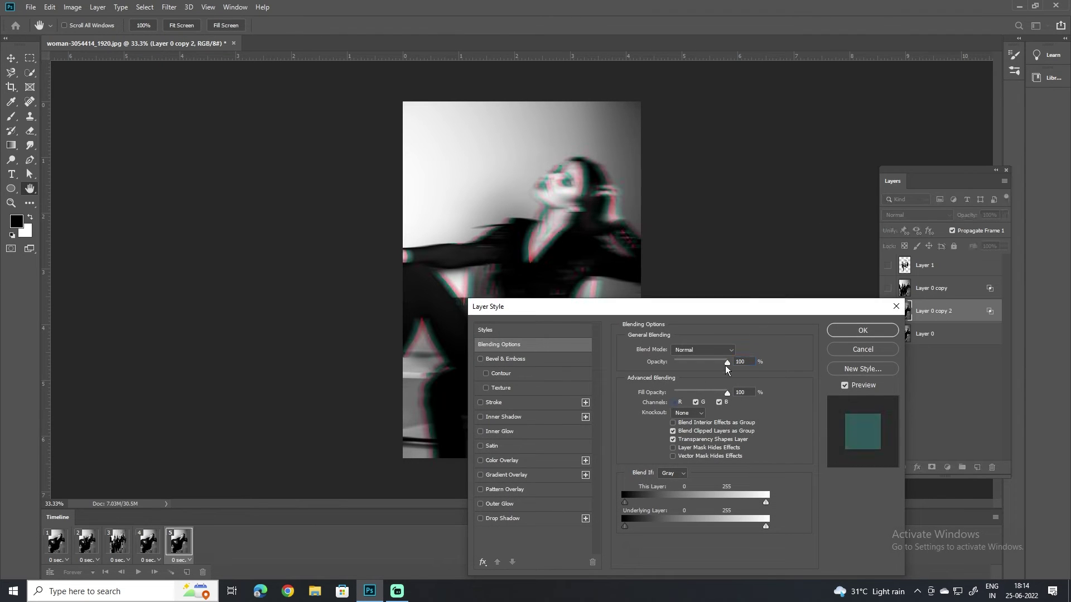
{"action": "left_click", "coordinate": [844, 330]}
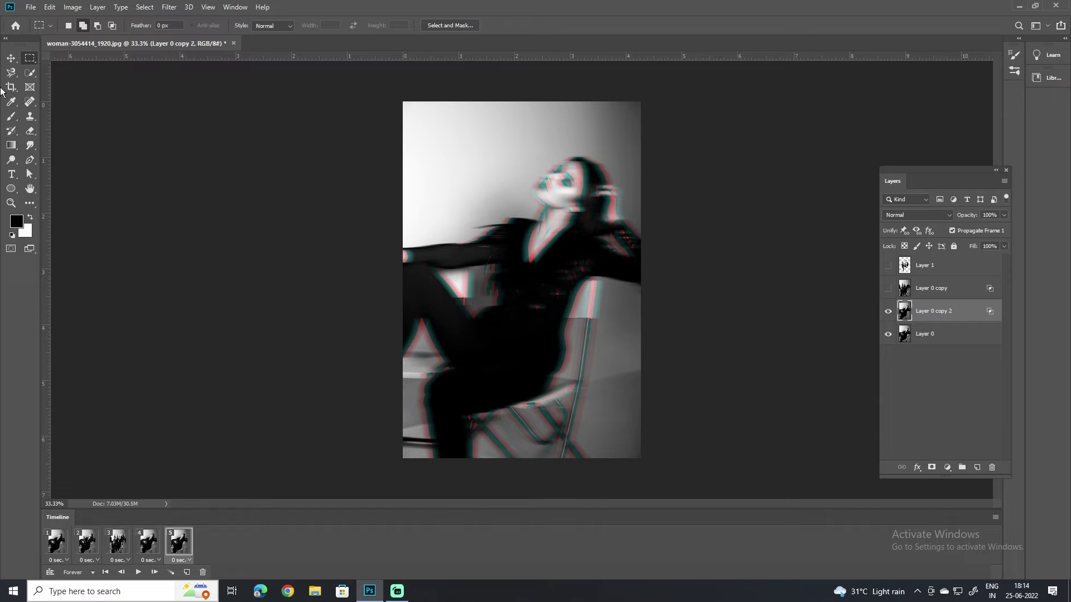
- Nudge Layer 0 copy 2 sideways with the Move tool
{"action": "left_click", "coordinate": [11, 58]}
{"action": "left_click_drag", "start_coordinate": [526, 299], "coordinate": [513, 299]}
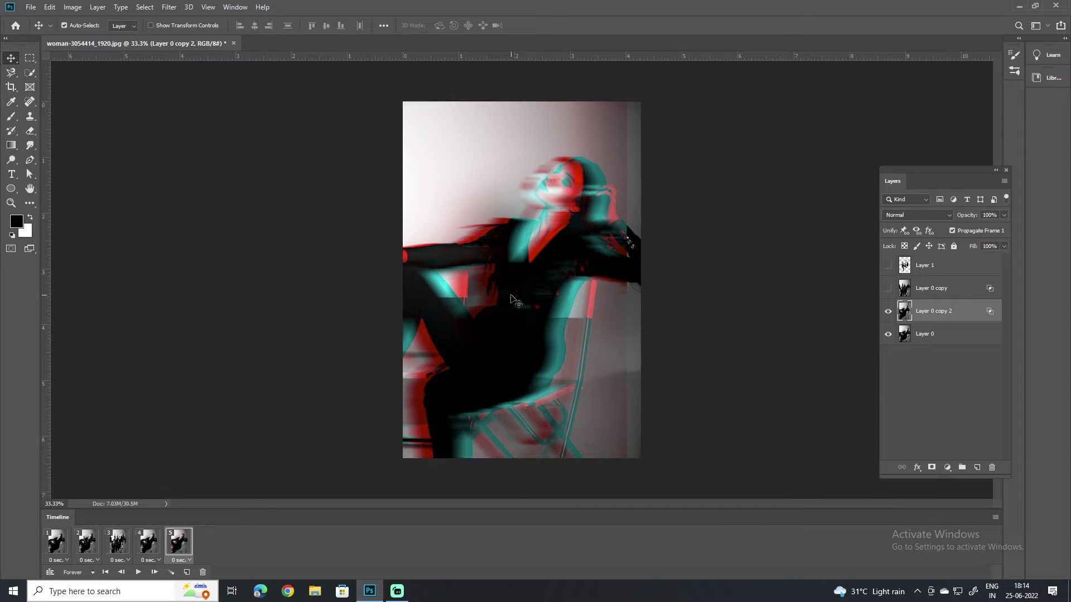
{"action": "left_click", "coordinate": [31, 58]}
- Select a scatter of rectangular blocks over the chest, face, hair, torso, waist and thigh
{"action": "left_click_drag", "start_coordinate": [482, 234], "coordinate": [518, 248]}
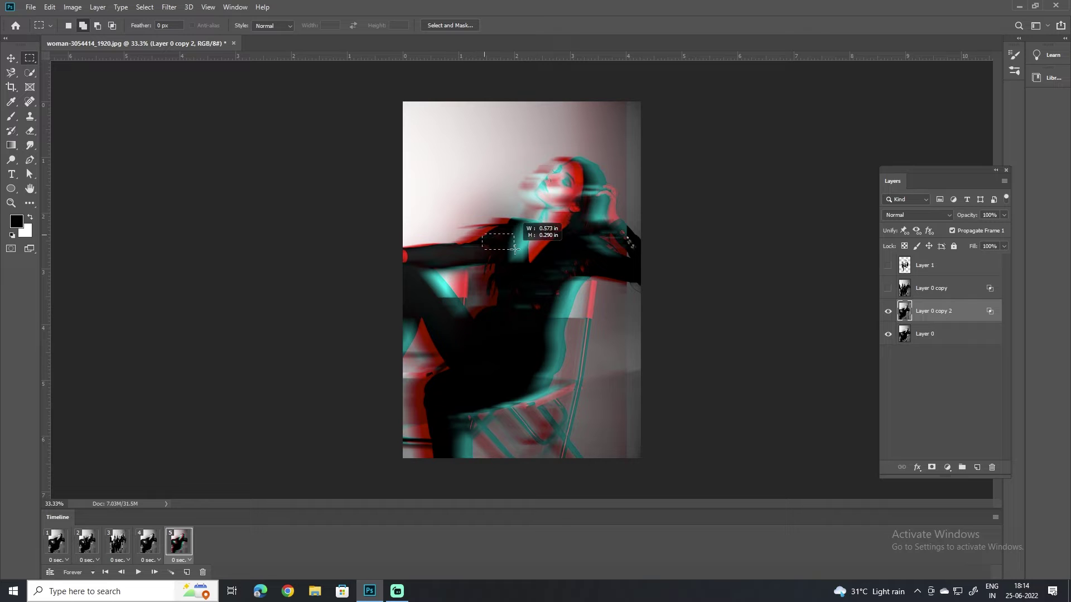
{"action": "mouse_move", "coordinate": [545, 176]}
{"action": "left_mouse_down"}
{"action": "mouse_move", "coordinate": [562, 240]}
{"action": "mouse_move", "coordinate": [532, 261]}
{"action": "mouse_move", "coordinate": [562, 212]}
{"action": "left_mouse_up"}
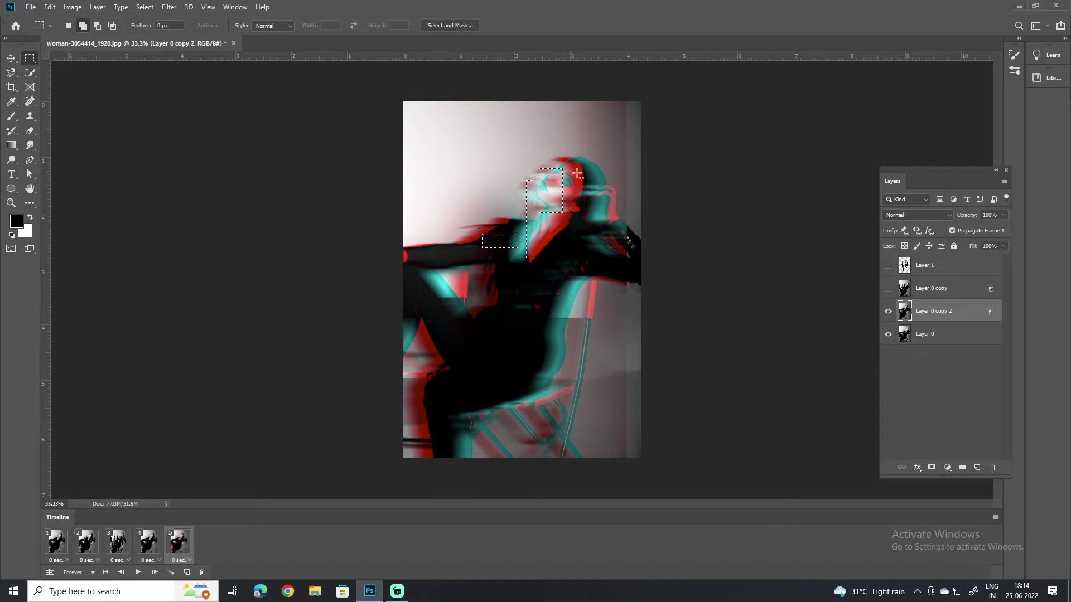
{"action": "mouse_move", "coordinate": [578, 173]}
{"action": "left_mouse_down"}
{"action": "mouse_move", "coordinate": [585, 287]}
{"action": "mouse_move", "coordinate": [622, 188]}
{"action": "left_mouse_up"}
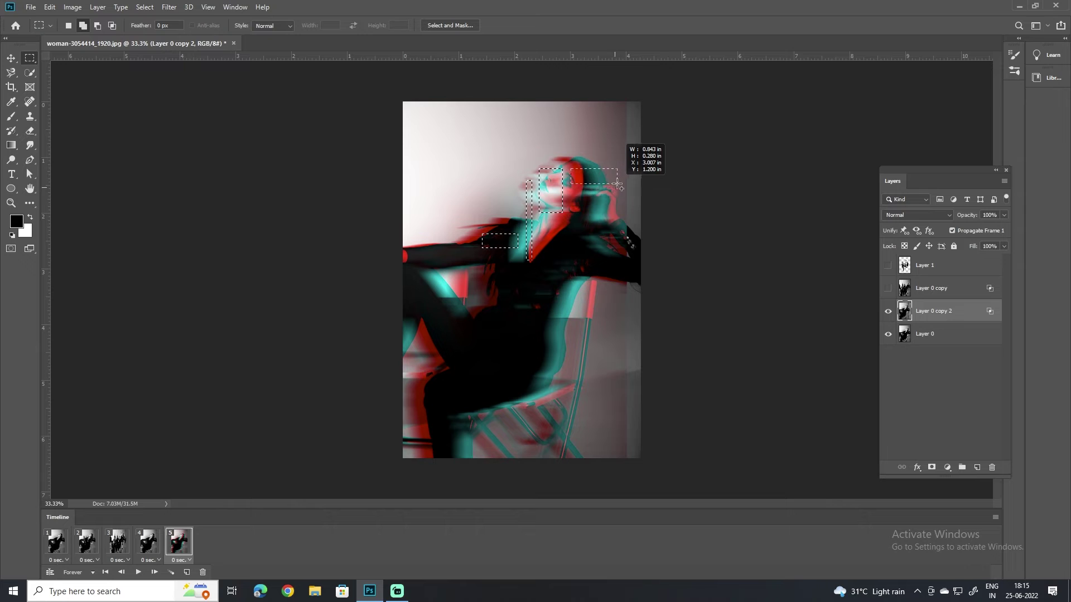
{"action": "mouse_move", "coordinate": [623, 188]}
{"action": "left_mouse_down"}
{"action": "mouse_move", "coordinate": [641, 178]}
{"action": "mouse_move", "coordinate": [615, 283]}
{"action": "mouse_move", "coordinate": [592, 318]}
{"action": "left_mouse_up"}
{"action": "mouse_move", "coordinate": [542, 221]}
{"action": "left_mouse_down"}
{"action": "mouse_move", "coordinate": [558, 293]}
{"action": "mouse_move", "coordinate": [551, 310]}
{"action": "mouse_move", "coordinate": [569, 310]}
{"action": "left_mouse_up"}
{"action": "mouse_move", "coordinate": [483, 258]}
{"action": "left_mouse_down"}
{"action": "mouse_move", "coordinate": [513, 265]}
{"action": "mouse_move", "coordinate": [520, 290]}
{"action": "mouse_move", "coordinate": [475, 354]}
{"action": "left_mouse_up"}
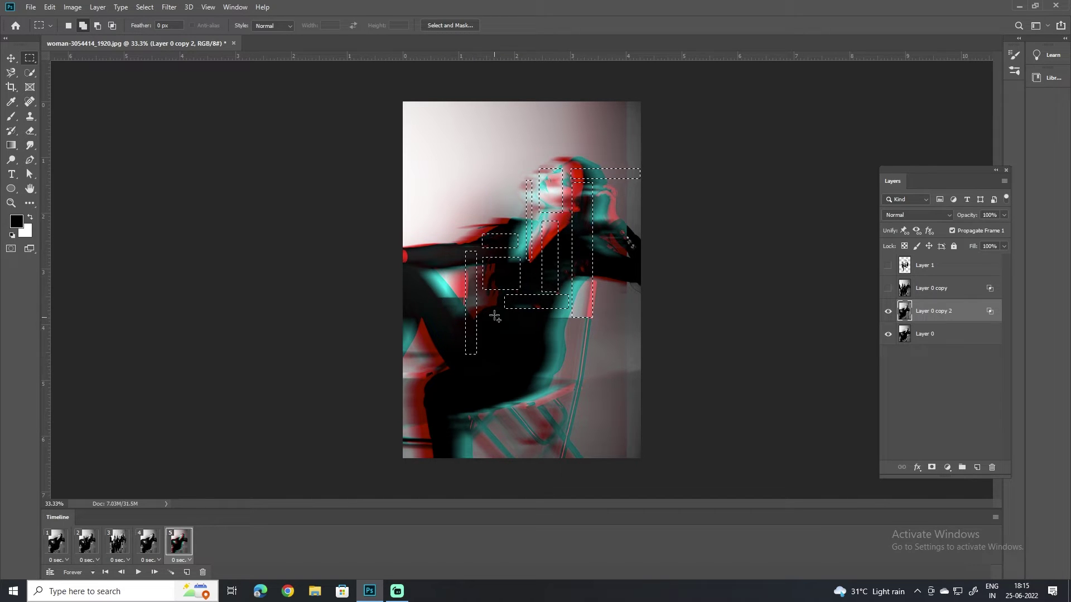
{"action": "mouse_move", "coordinate": [488, 318]}
{"action": "left_mouse_down"}
{"action": "mouse_move", "coordinate": [504, 361]}
{"action": "mouse_move", "coordinate": [562, 337]}
{"action": "mouse_move", "coordinate": [580, 361]}
{"action": "left_mouse_up"}
- Apply a Square Wave to the blocks at 7% horizontal and 93% vertical scale
{"action": "left_click", "coordinate": [169, 7]}
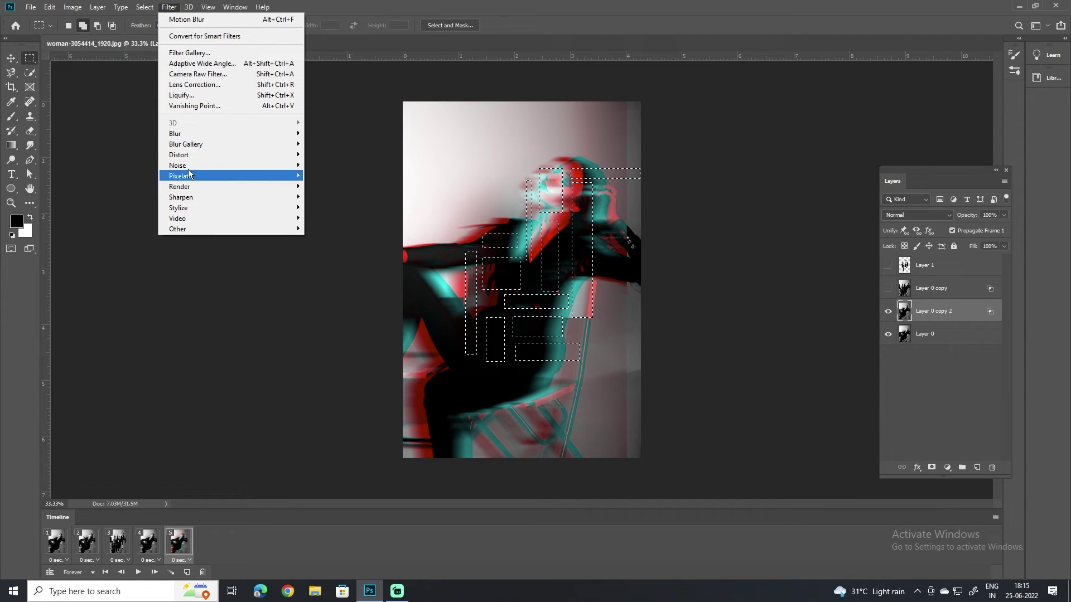
{"action": "mouse_move", "coordinate": [178, 155]}
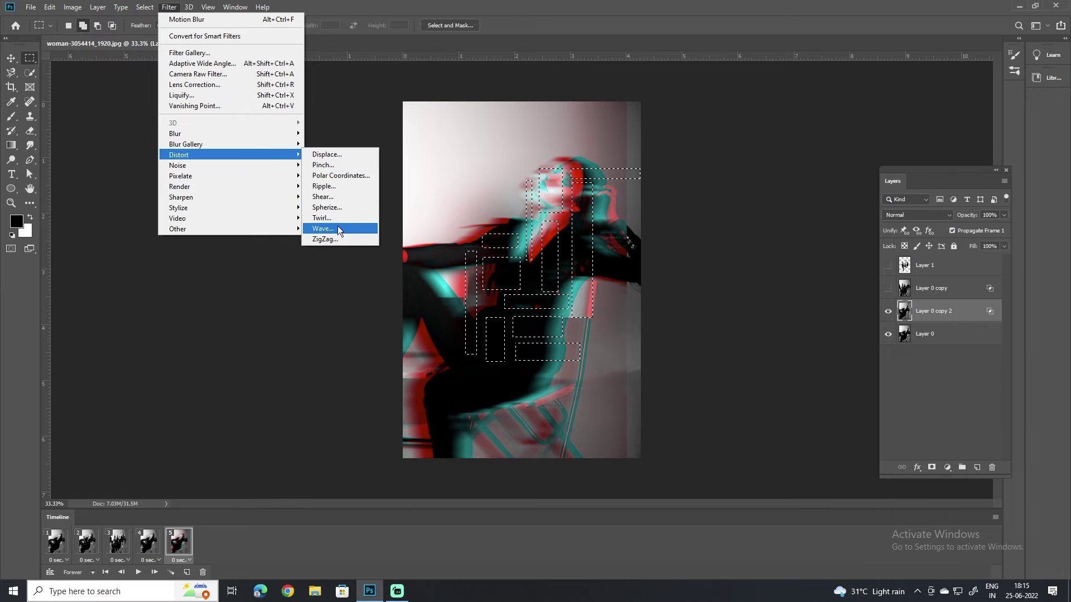
{"action": "left_click", "coordinate": [337, 227]}
{"action": "left_click", "coordinate": [713, 421]}
{"action": "type", "text": "7"}
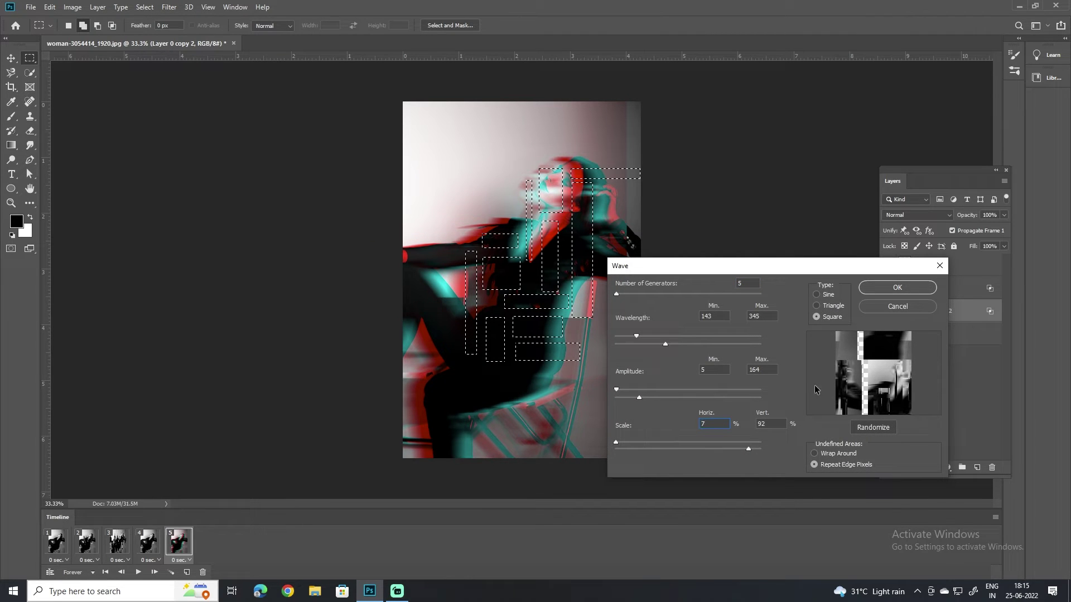
{"action": "type", "text": "9"}
{"action": "type", "text": "3"}
{"action": "left_click", "coordinate": [894, 291]}
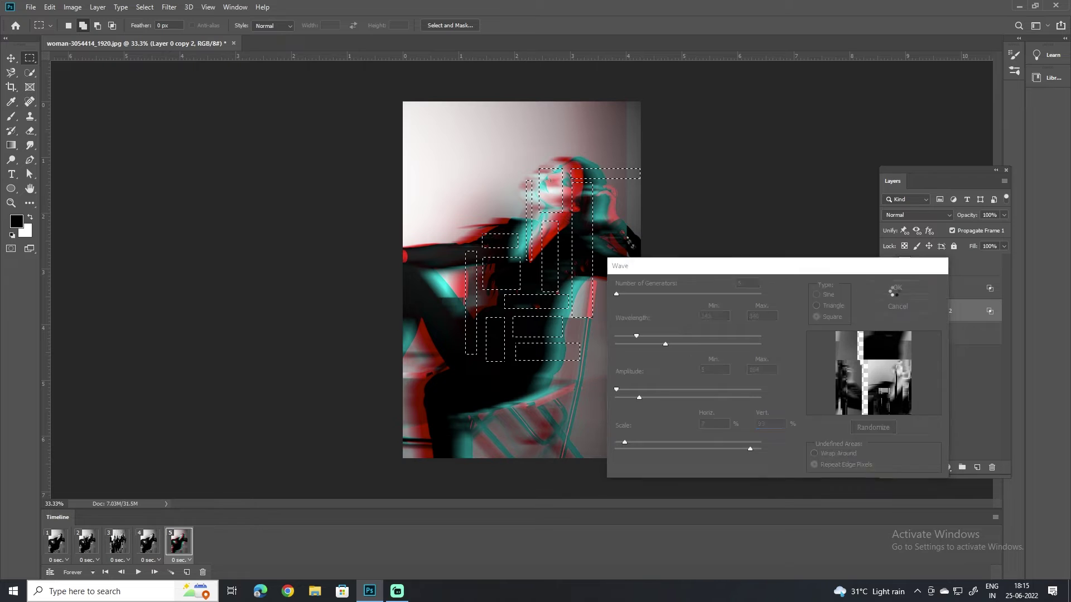
- Deselect the blocks and review frames 4 and 5
{"action": "left_click", "coordinate": [144, 7]}
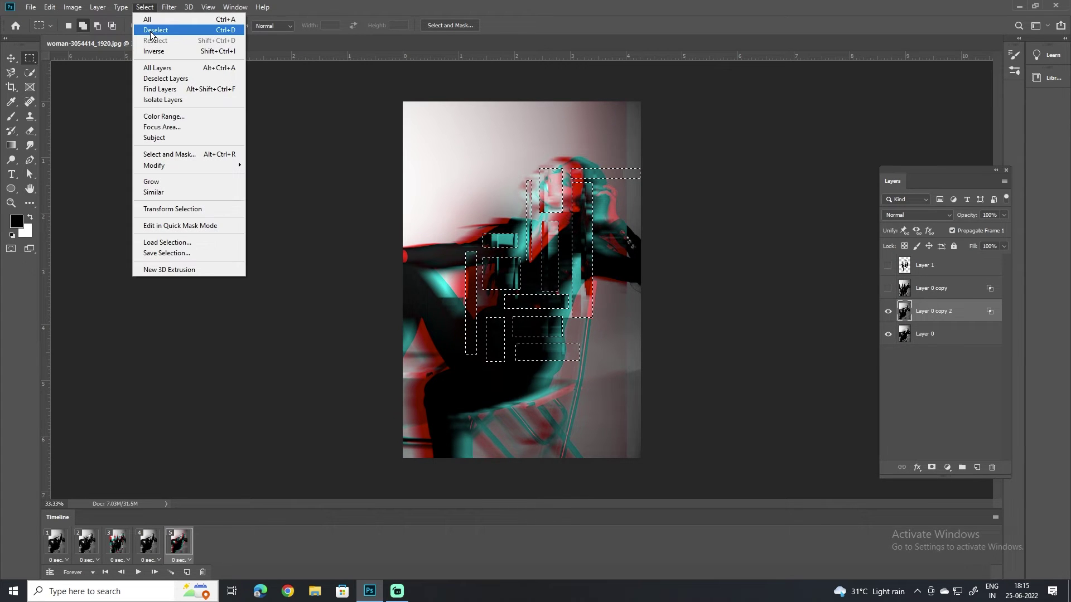
{"action": "left_click", "coordinate": [151, 31]}
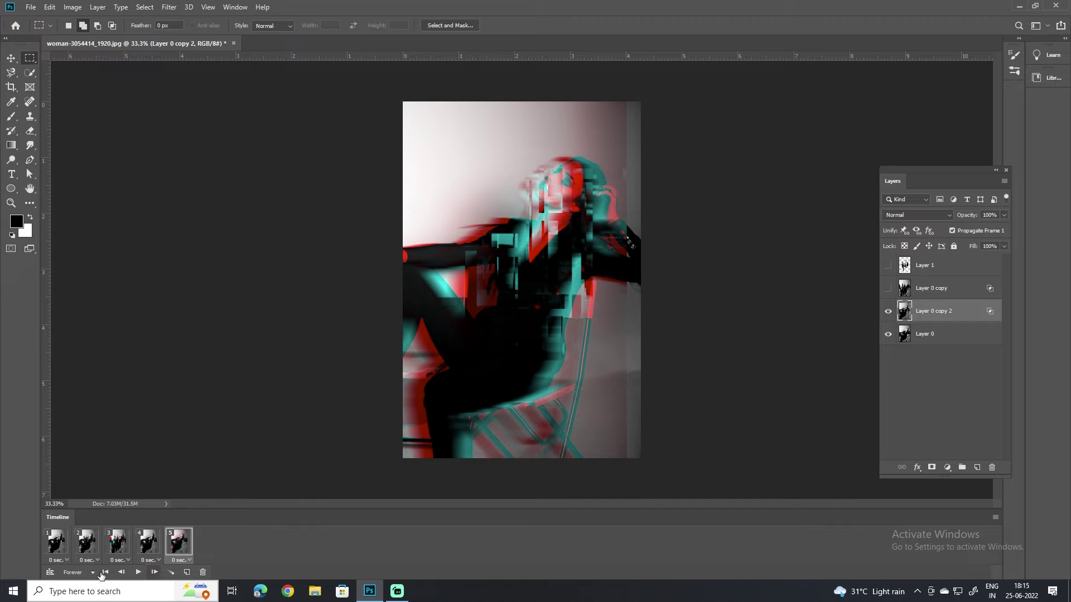
{"action": "left_click", "coordinate": [146, 549]}
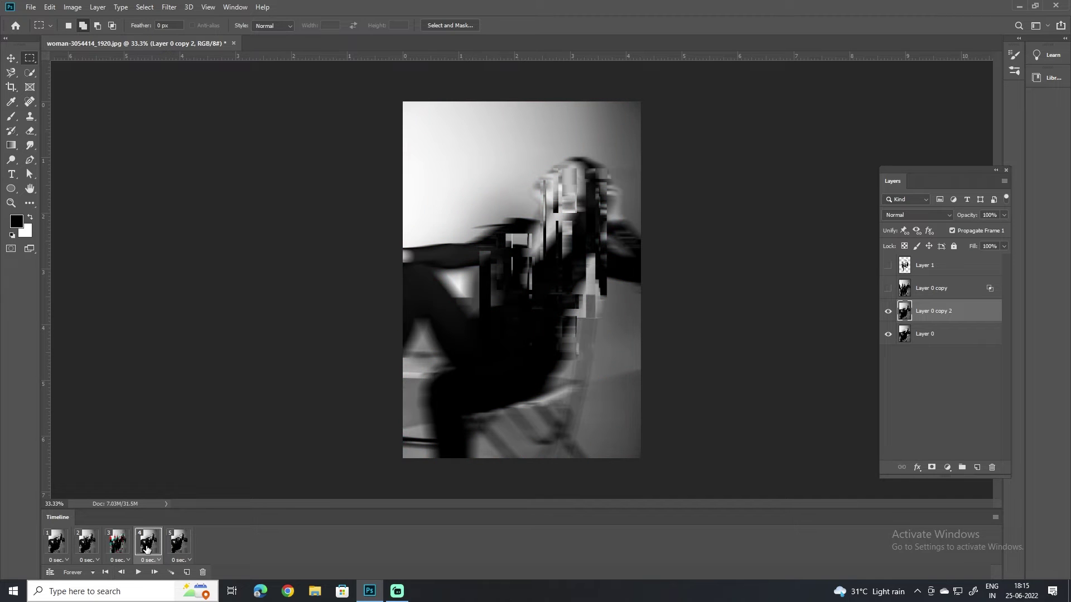
{"action": "left_click", "coordinate": [174, 546]}
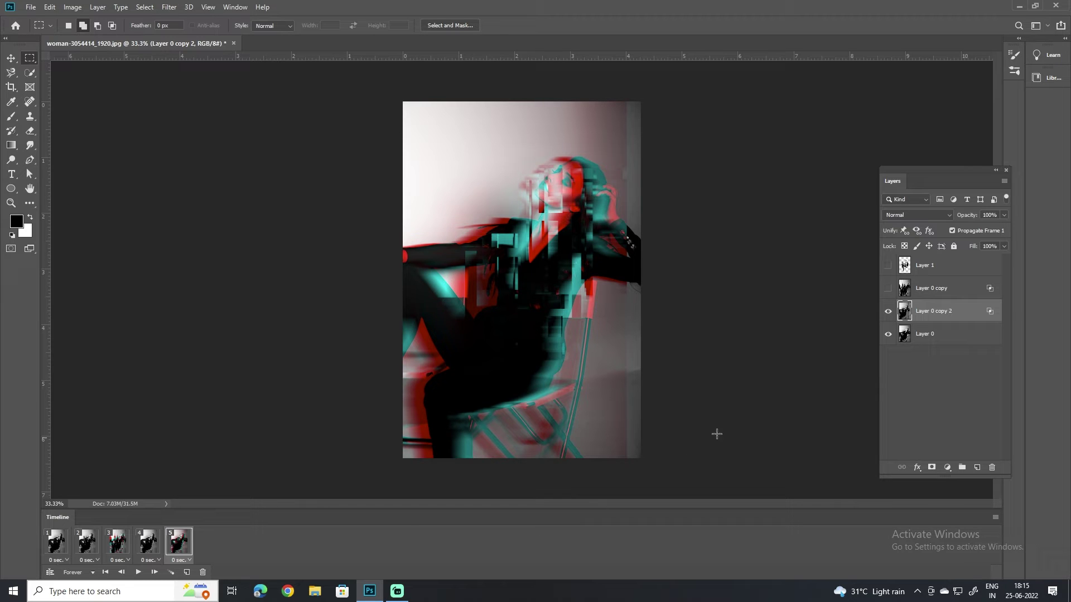
- Add a sixth frame with Layer 0 copy 2 hidden, checking frames 2–5
{"action": "left_click", "coordinate": [188, 573]}
{"action": "left_click", "coordinate": [887, 316]}
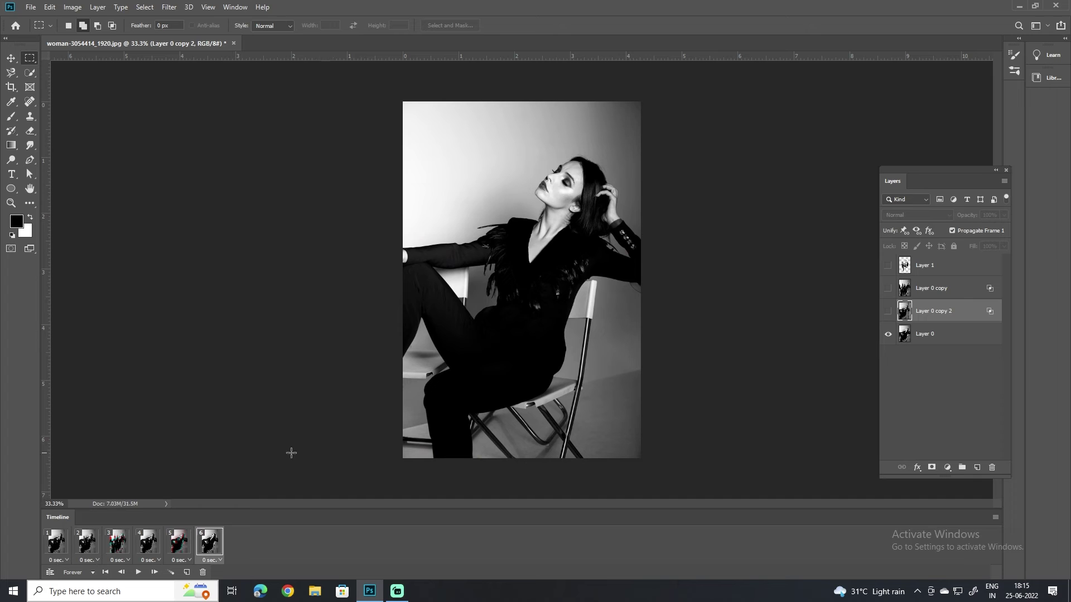
{"action": "left_click", "coordinate": [178, 541]}
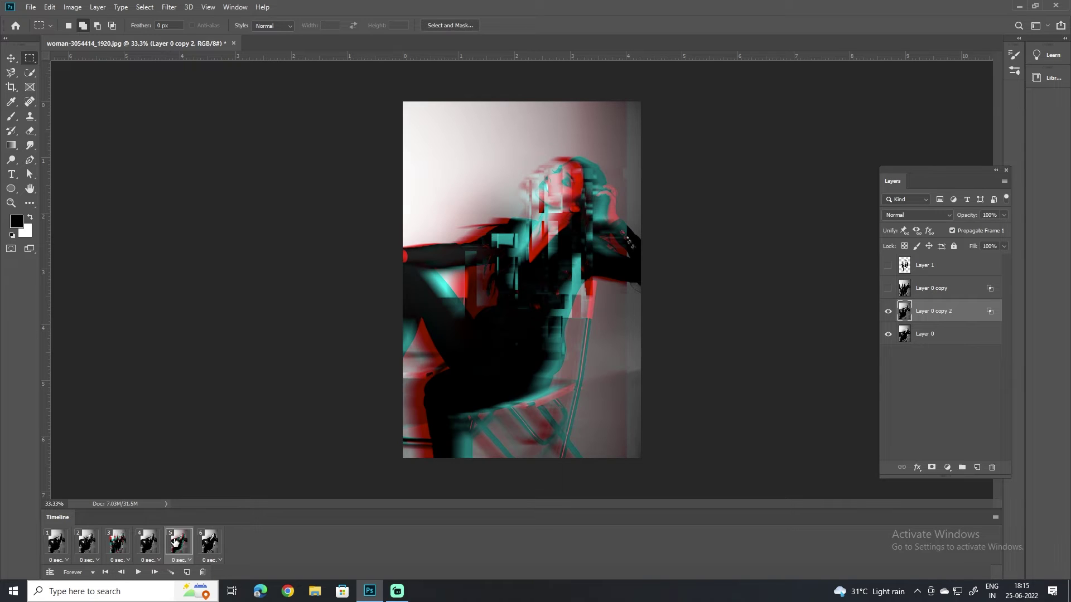
{"action": "left_click", "coordinate": [145, 546]}
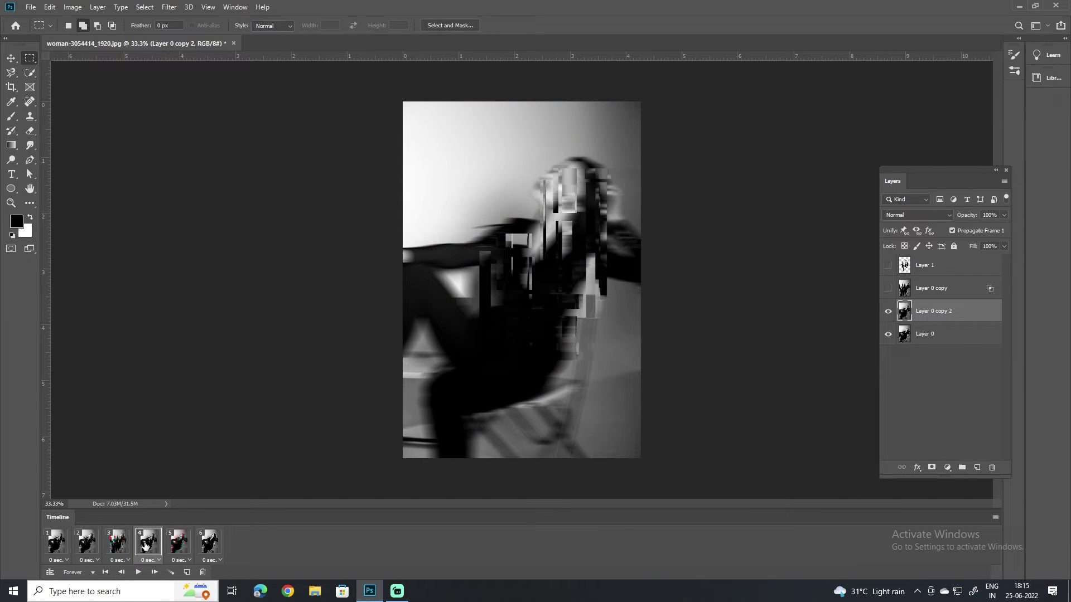
{"action": "left_click", "coordinate": [119, 547]}
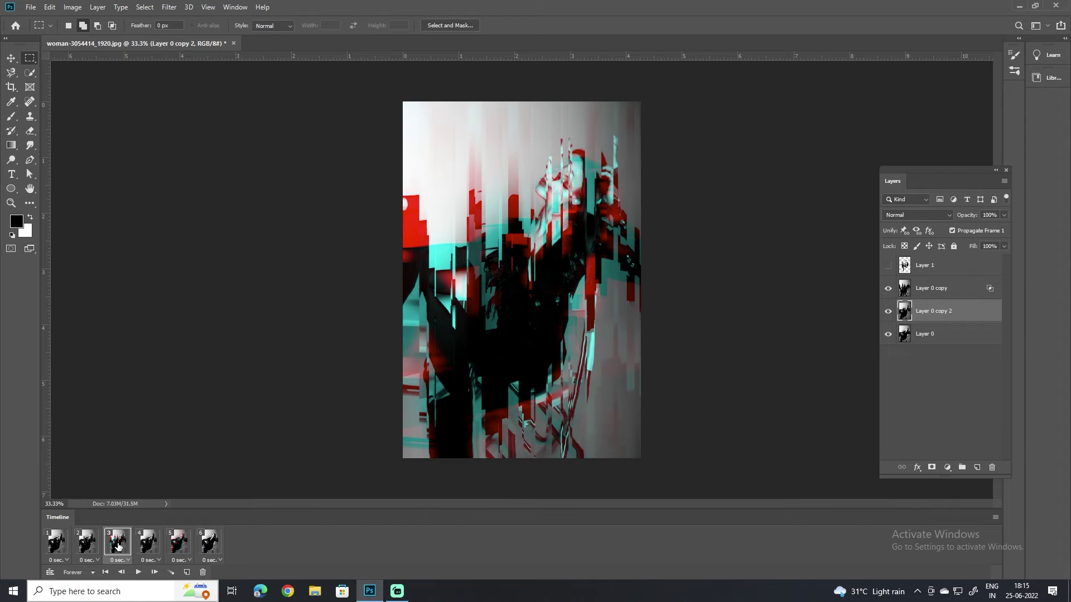
{"action": "left_click", "coordinate": [149, 541]}
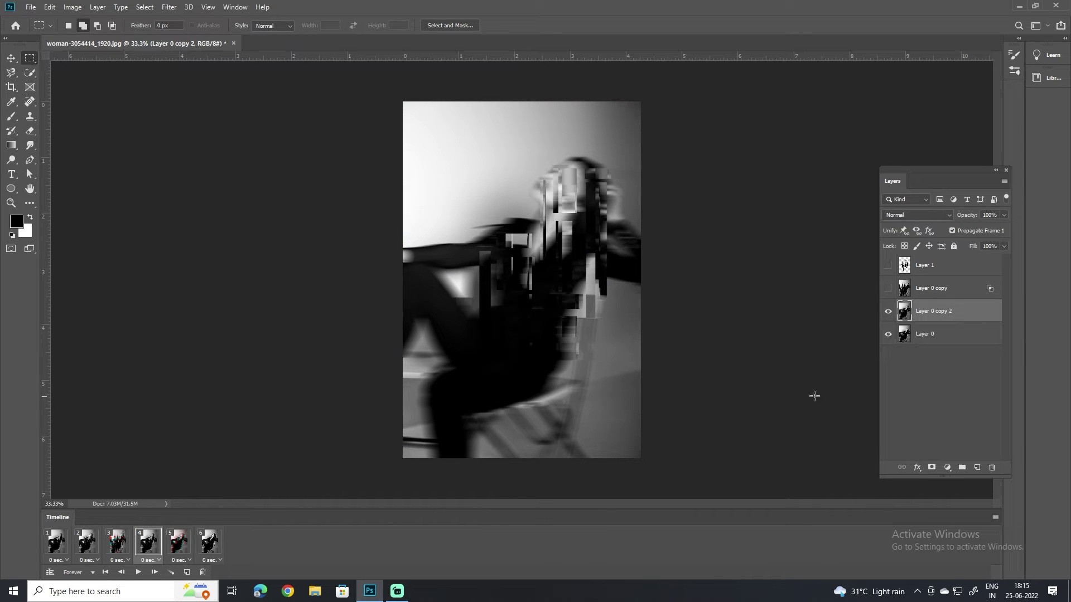
{"action": "left_click", "coordinate": [889, 314]}
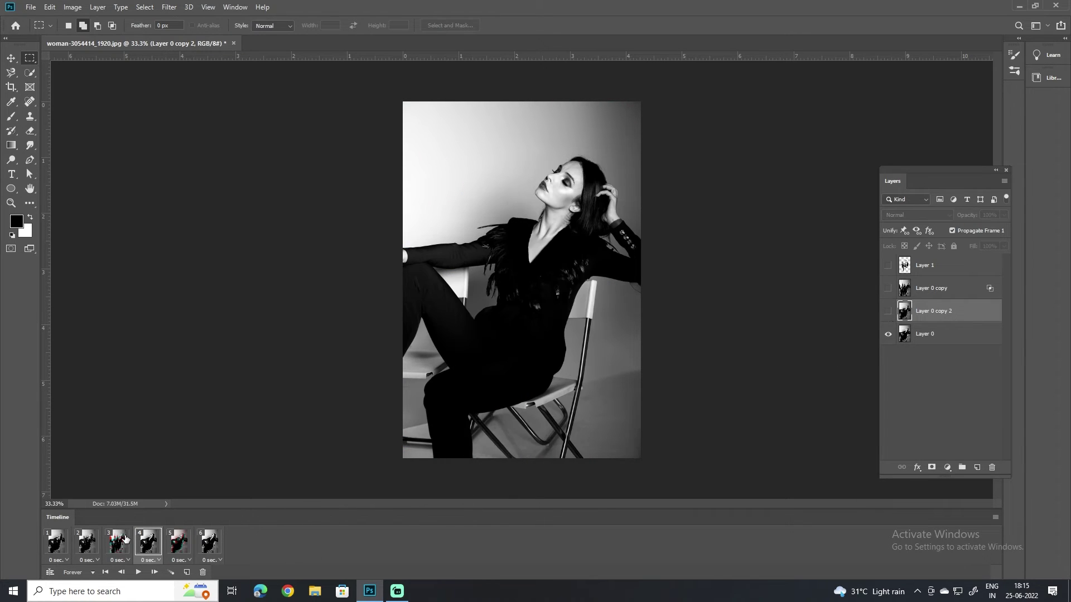
{"action": "left_click", "coordinate": [176, 542]}
{"action": "left_click", "coordinate": [156, 543]}
{"action": "left_click", "coordinate": [116, 541]}
{"action": "left_click", "coordinate": [80, 540]}
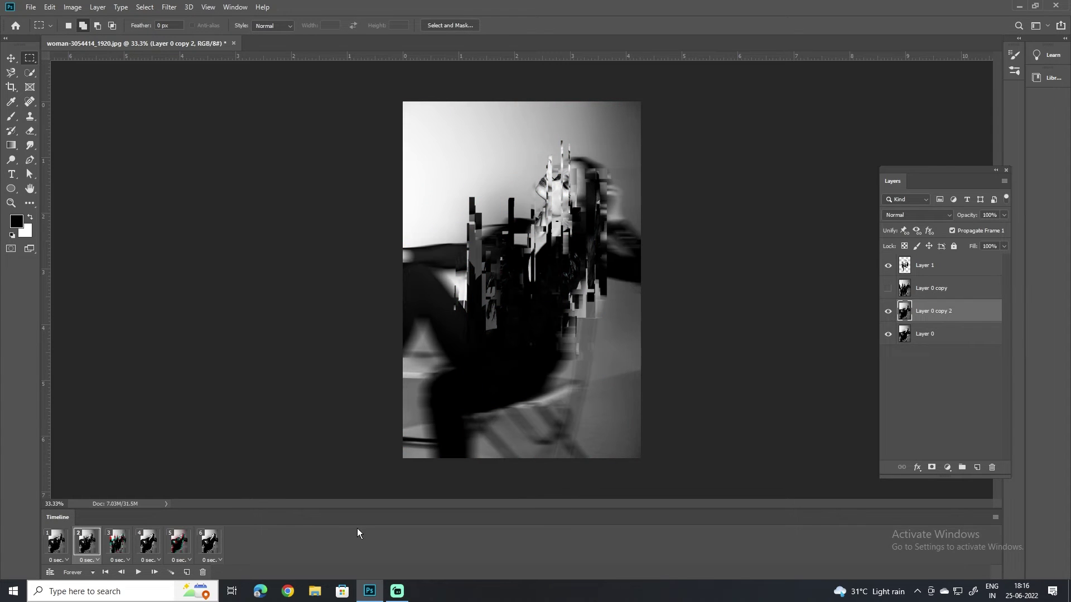
- Play the animation preview, remove an extra seventh frame, and review frames 5 and 6
{"action": "key", "text": "space"}
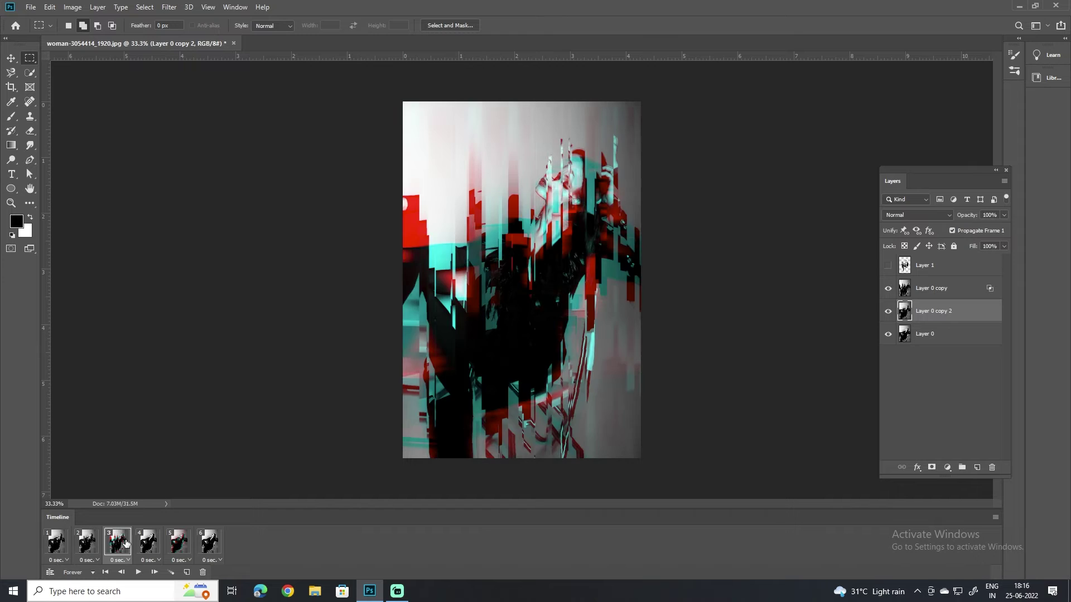
{"action": "left_click", "coordinate": [188, 545]}
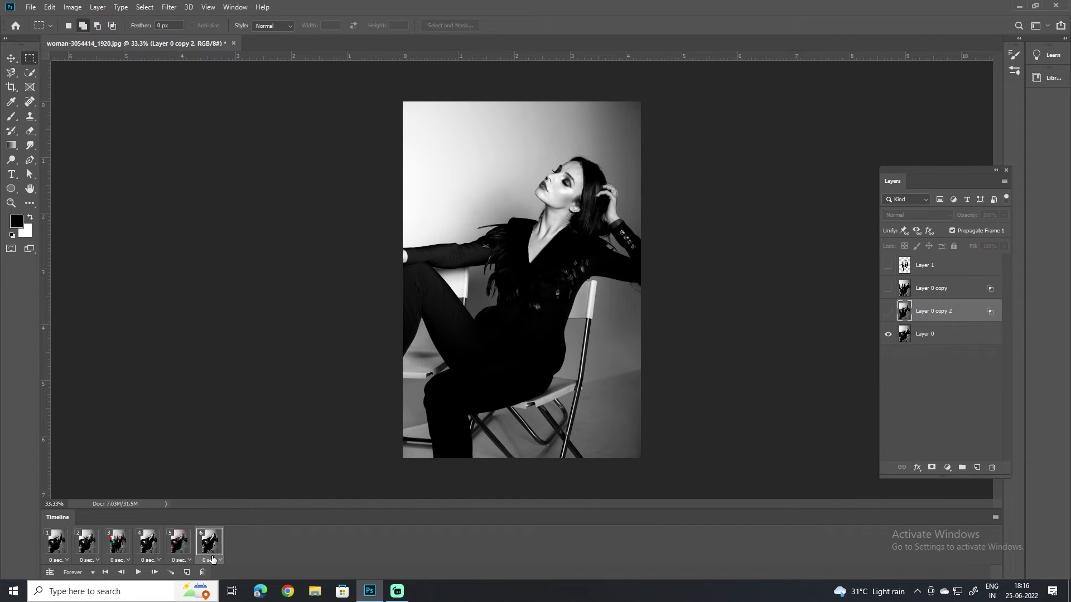
{"action": "left_click", "coordinate": [186, 573]}
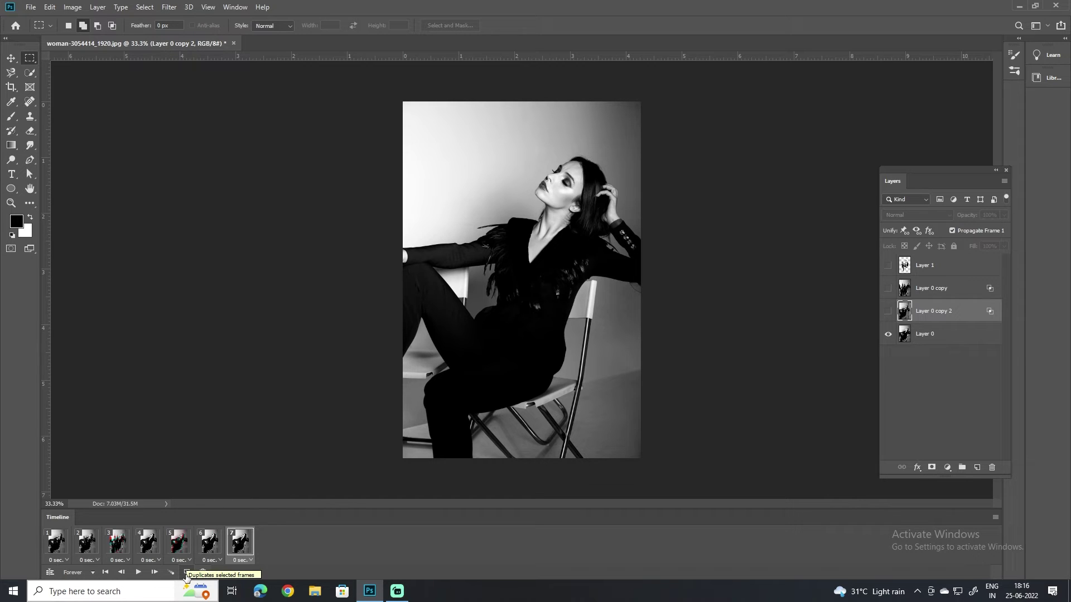
{"action": "left_click", "coordinate": [202, 573]}
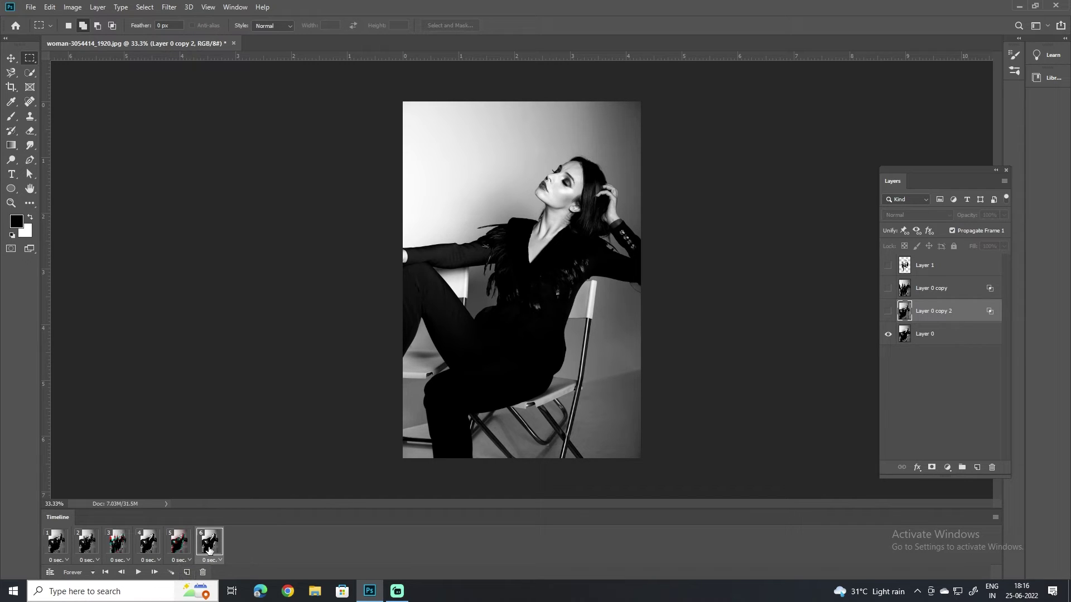
{"action": "left_click", "coordinate": [179, 544]}
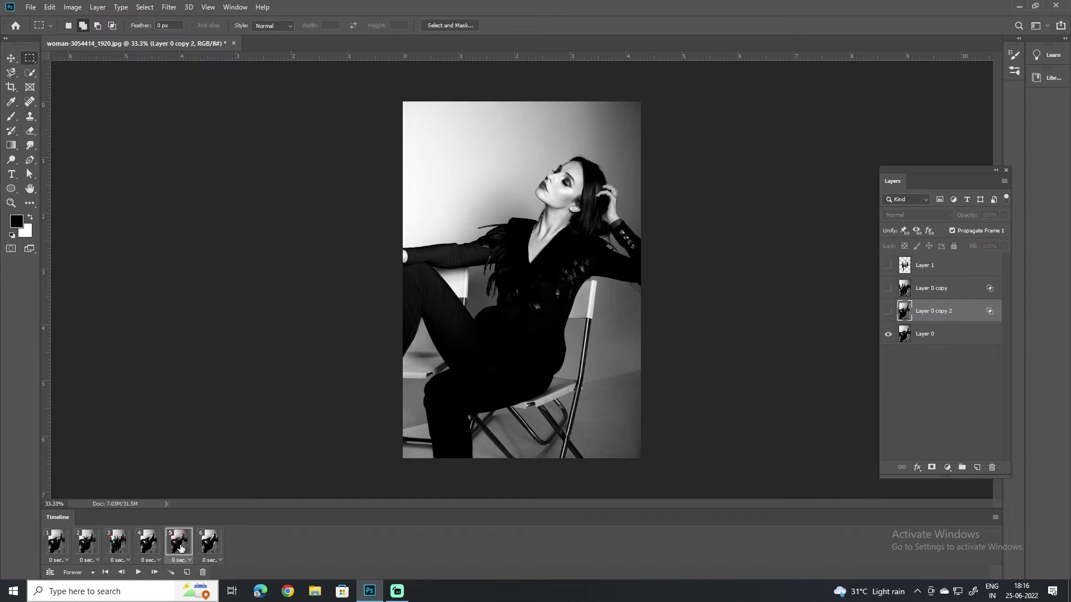
{"action": "left_click", "coordinate": [214, 546]}
- Duplicate Layer 0 into a new seventh frame and apply Motion Blur to the copy
{"action": "left_click", "coordinate": [937, 335]}
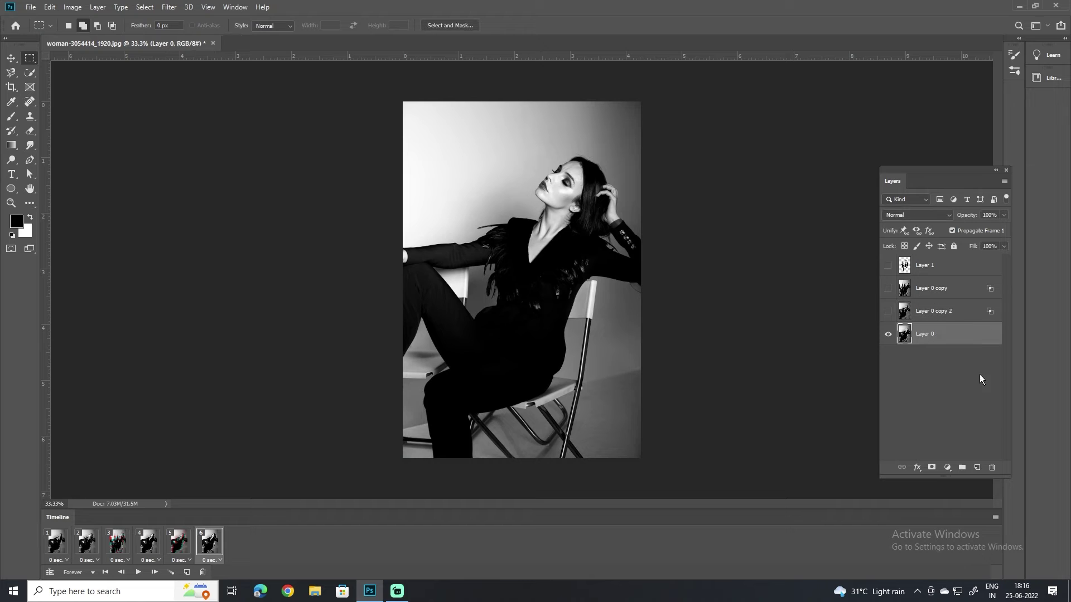
{"action": "key", "text": "ctrl+j"}
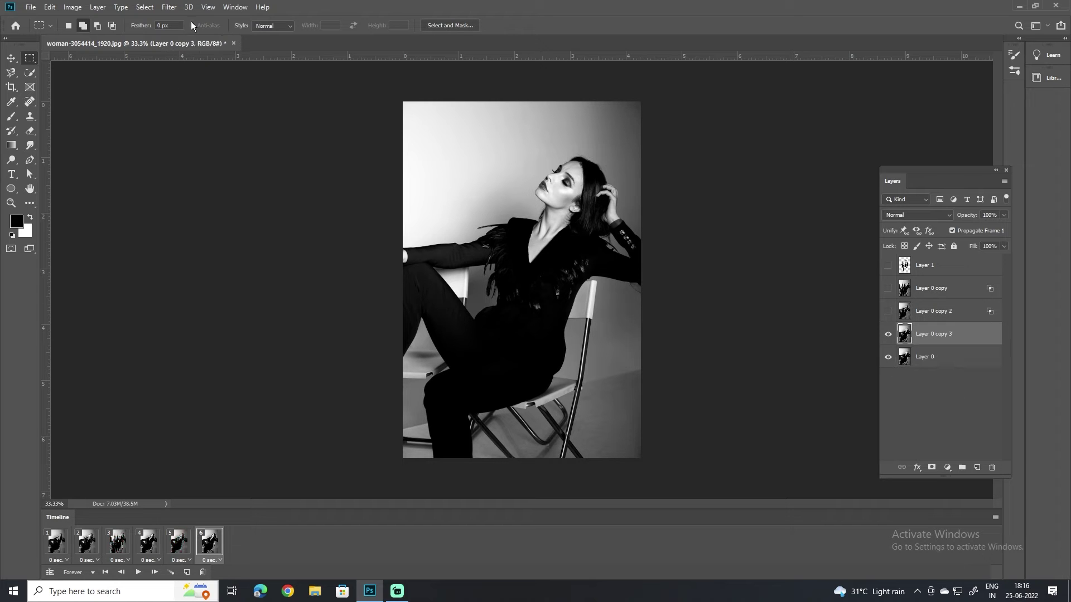
{"action": "left_click", "coordinate": [176, 7]}
{"action": "mouse_move", "coordinate": [180, 186]}
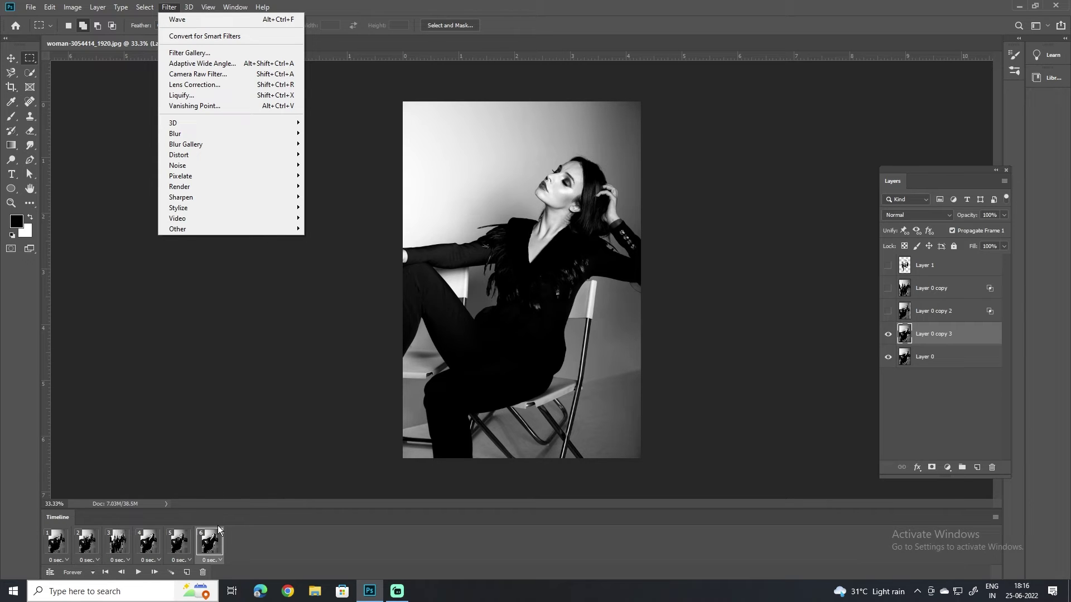
{"action": "left_click", "coordinate": [188, 575]}
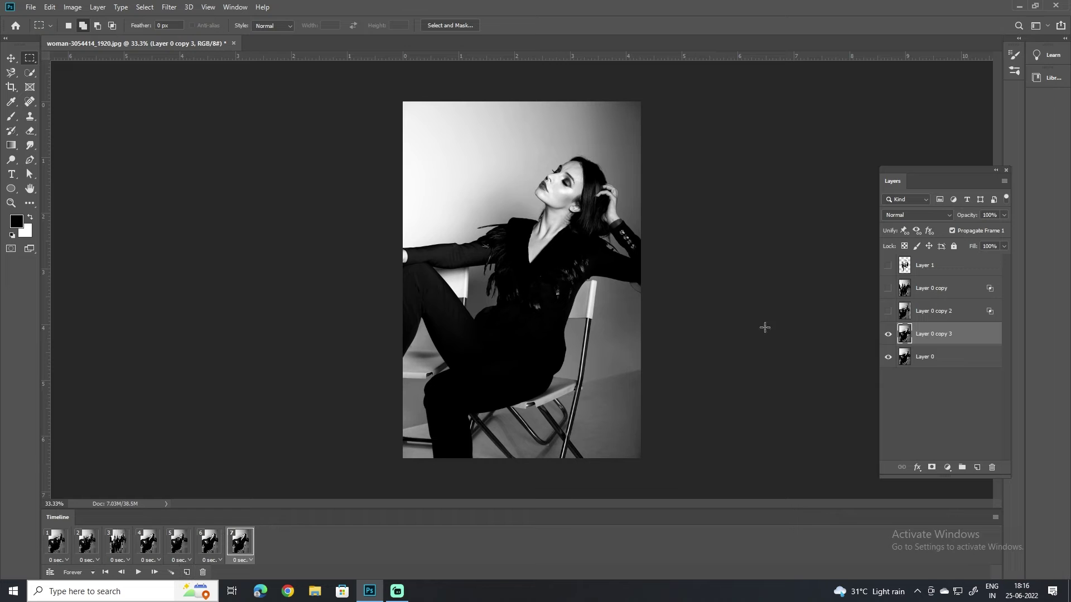
{"action": "left_click", "coordinate": [169, 7]}
{"action": "mouse_move", "coordinate": [192, 134]}
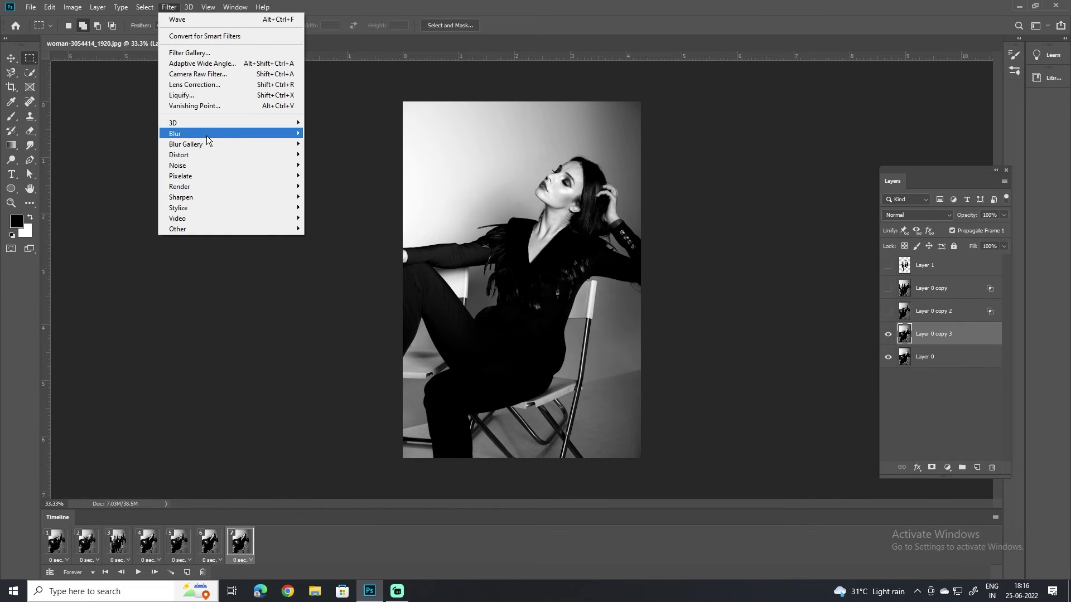
{"action": "left_click", "coordinate": [332, 196]}
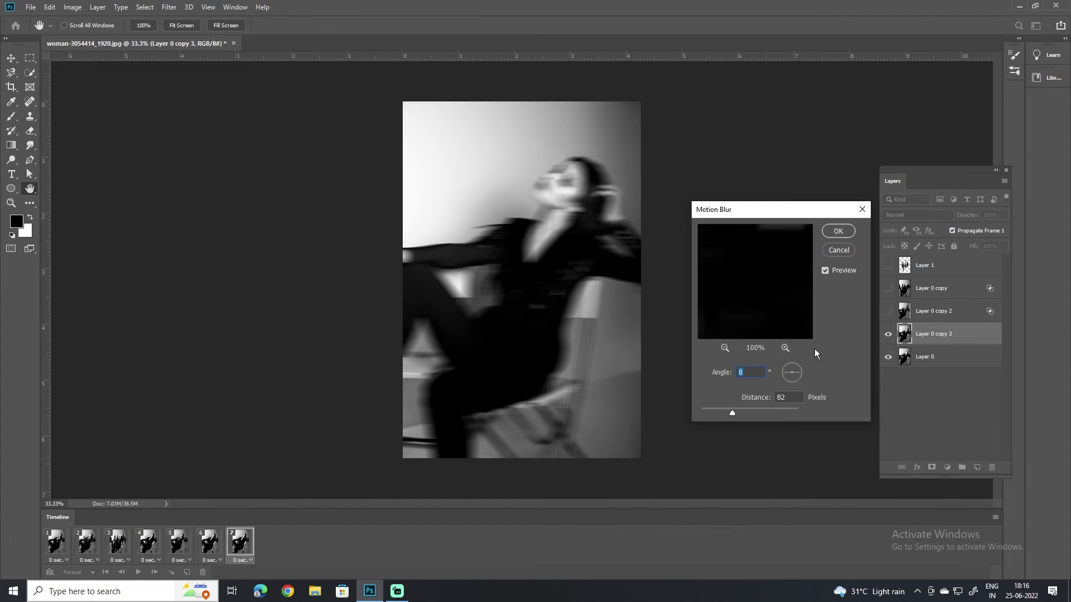
{"action": "left_click", "coordinate": [837, 230]}
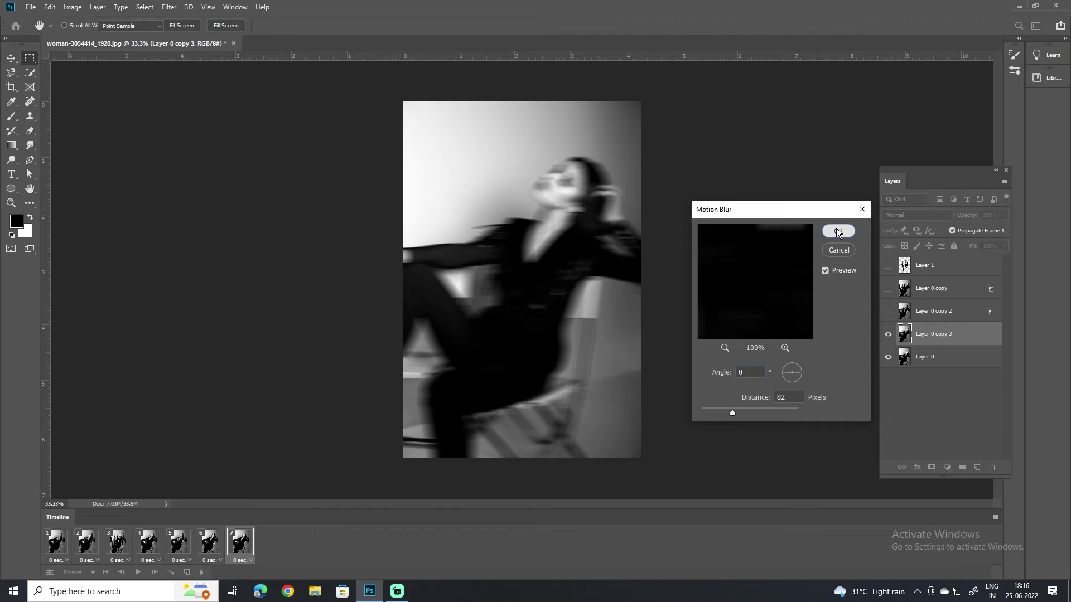
- Turn off the R channel of Layer 0 copy 3 and shift it sideways into a red/cyan split
{"action": "right_click", "coordinate": [926, 336]}
{"action": "left_click", "coordinate": [813, 126]}
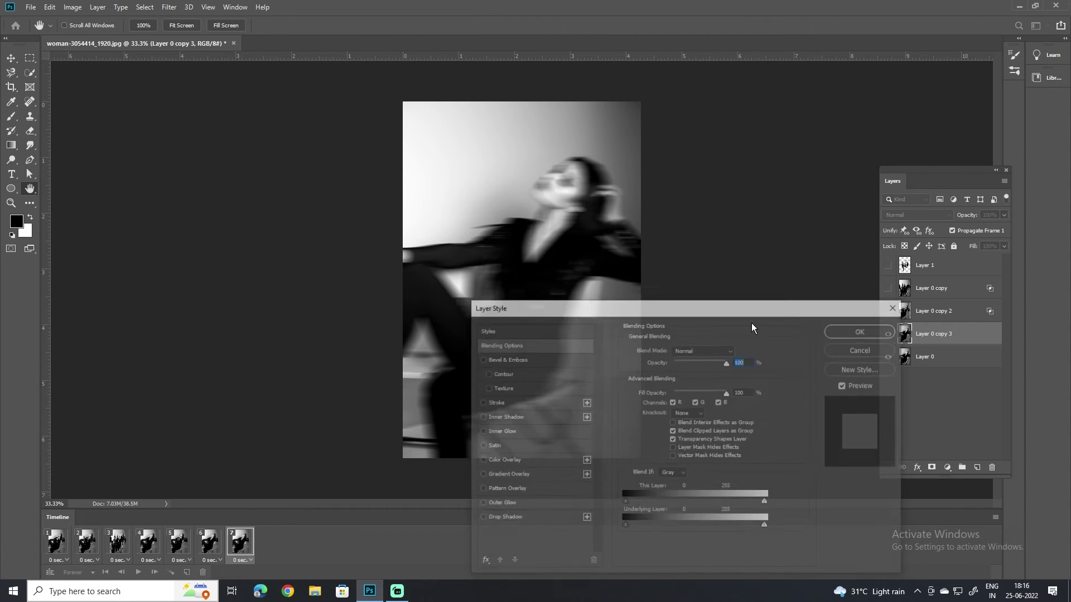
{"action": "left_click", "coordinate": [673, 402]}
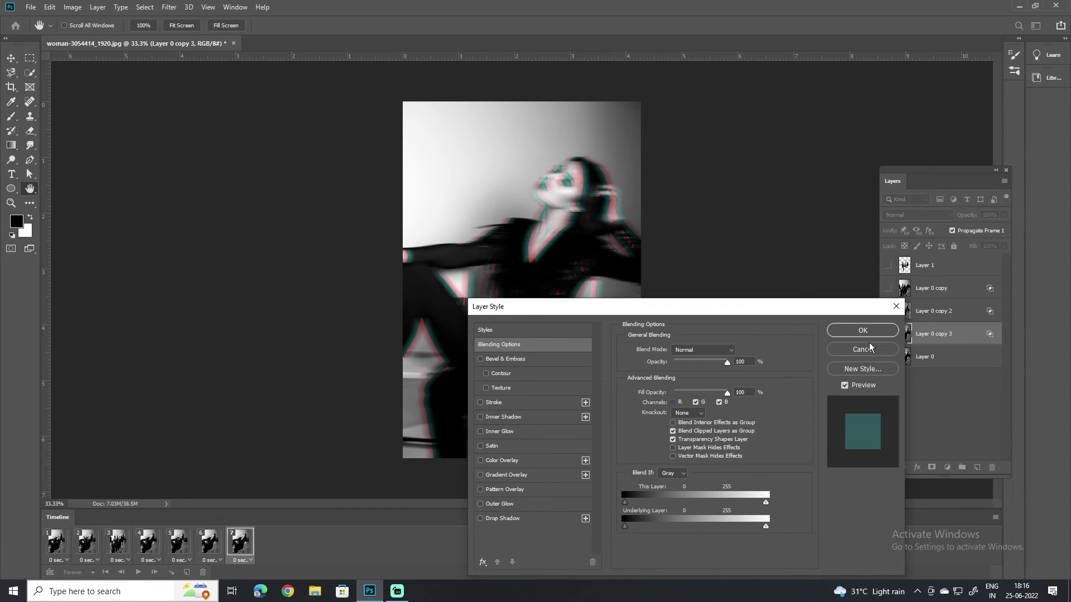
{"action": "key", "text": "Return"}
{"action": "key", "text": "v"}
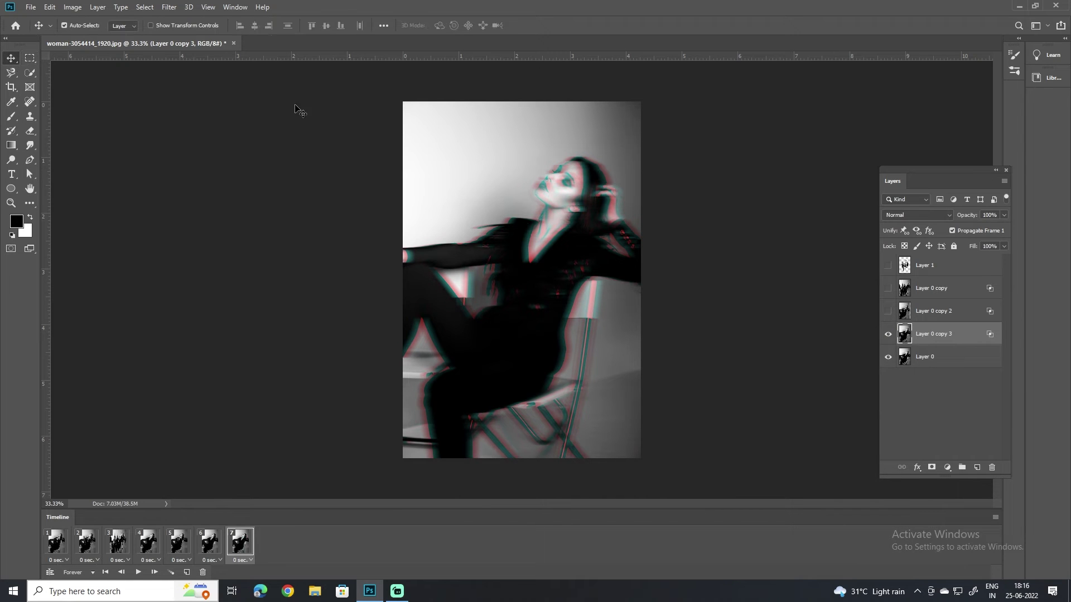
{"action": "left_click_drag", "start_coordinate": [550, 277], "coordinate": [567, 277]}
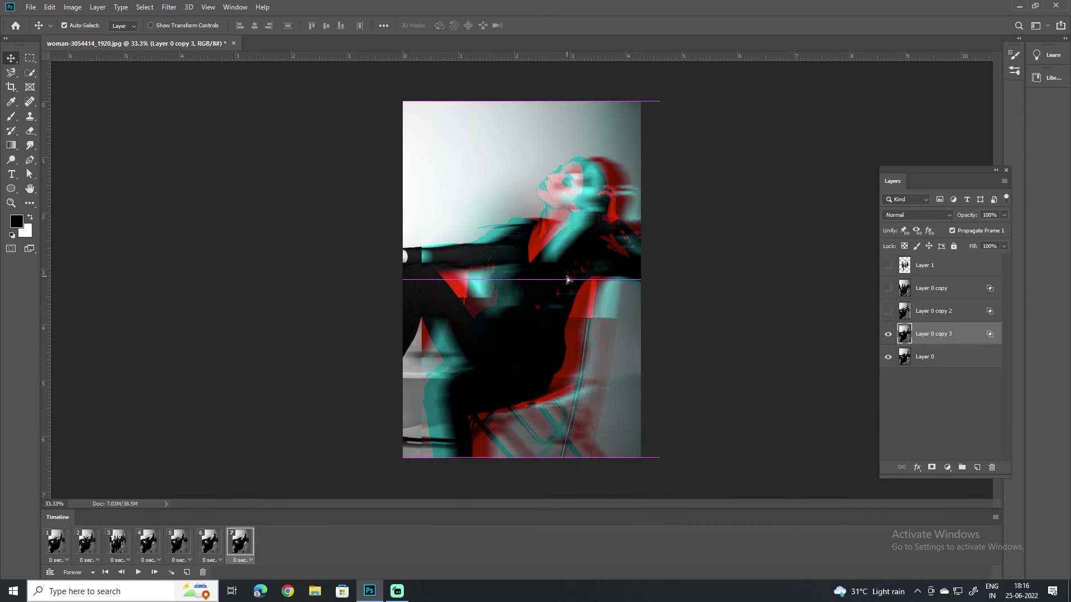
{"action": "left_click_drag", "start_coordinate": [521, 286], "coordinate": [511, 281]}
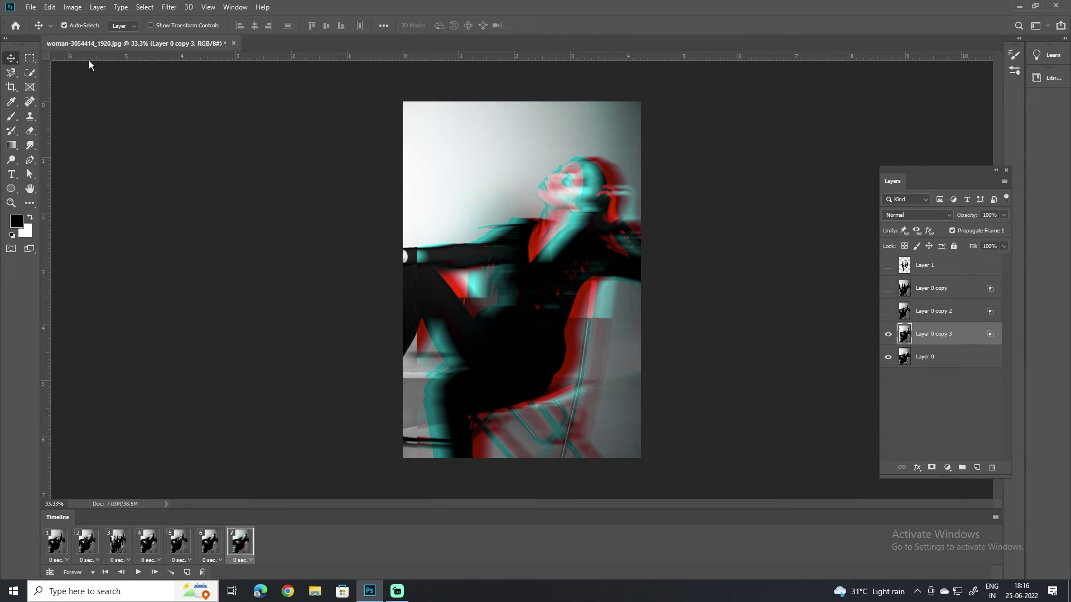
- Marquee-select scattered rectangular blocks over the face, chest, arm, lap and knees
{"action": "left_click", "coordinate": [29, 58]}
{"action": "left_click_drag", "start_coordinate": [495, 244], "coordinate": [514, 332]}
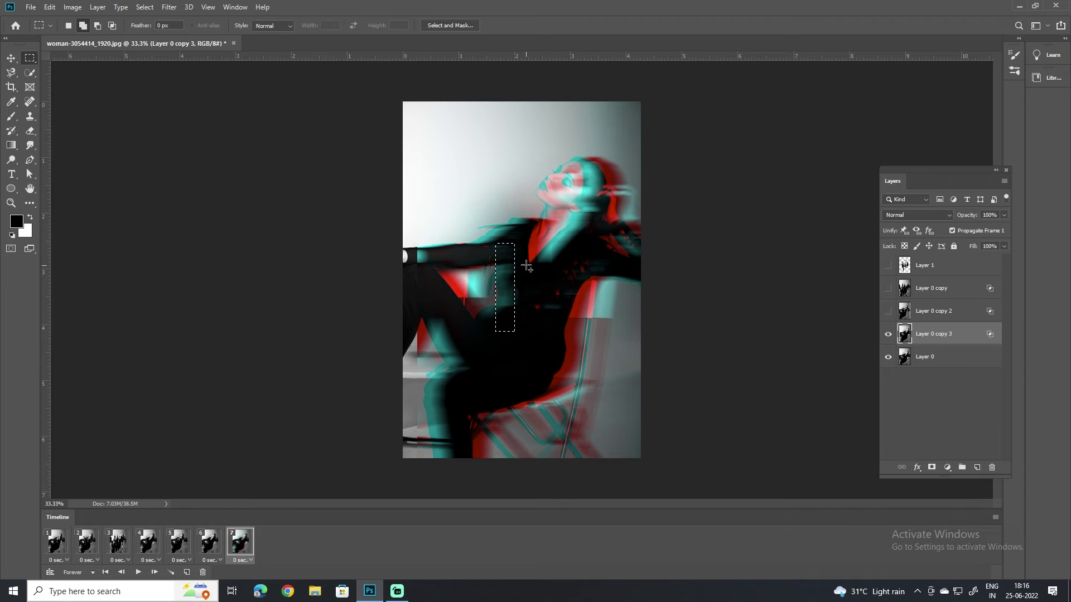
{"action": "mouse_move", "coordinate": [505, 230]}
{"action": "left_mouse_down"}
{"action": "mouse_move", "coordinate": [566, 235]}
{"action": "mouse_move", "coordinate": [537, 356]}
{"action": "left_mouse_up"}
{"action": "left_click_drag", "start_coordinate": [546, 283], "coordinate": [614, 294]}
{"action": "left_click_drag", "start_coordinate": [580, 228], "coordinate": [613, 275]}
{"action": "left_click_drag", "start_coordinate": [535, 173], "coordinate": [566, 226]}
{"action": "mouse_move", "coordinate": [455, 248]}
{"action": "left_mouse_down"}
{"action": "mouse_move", "coordinate": [484, 299]}
{"action": "mouse_move", "coordinate": [435, 331]}
{"action": "mouse_move", "coordinate": [420, 324]}
{"action": "left_mouse_up"}
{"action": "left_click_drag", "start_coordinate": [548, 304], "coordinate": [587, 360]}
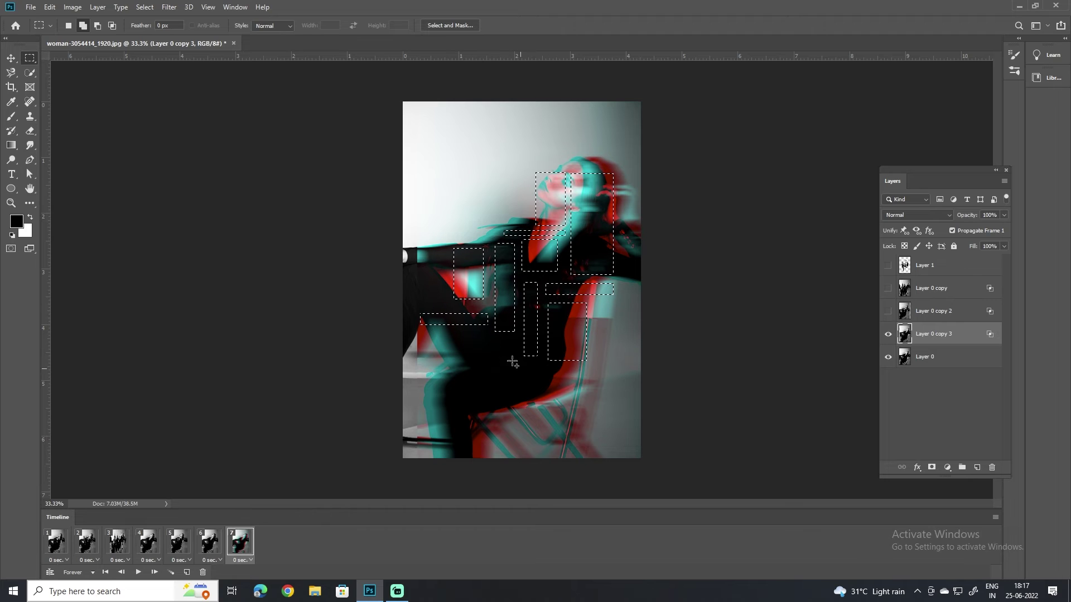
{"action": "left_click_drag", "start_coordinate": [514, 337], "coordinate": [436, 389]}
{"action": "left_click_drag", "start_coordinate": [516, 366], "coordinate": [572, 393]}
{"action": "key", "text": "ctrl+z"}
{"action": "mouse_move", "coordinate": [533, 365]}
{"action": "left_mouse_down"}
{"action": "mouse_move", "coordinate": [626, 411]}
{"action": "mouse_move", "coordinate": [610, 398]}
{"action": "left_mouse_up"}
- Apply a Square-type Wave distortion to the selected blocks
{"action": "left_click", "coordinate": [169, 7]}
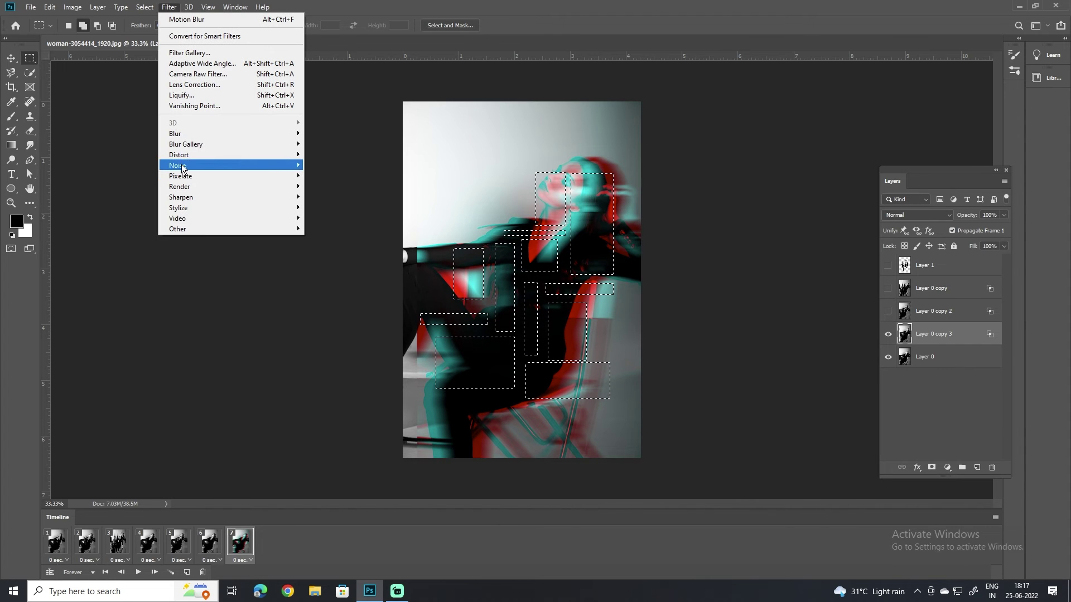
{"action": "mouse_move", "coordinate": [179, 155]}
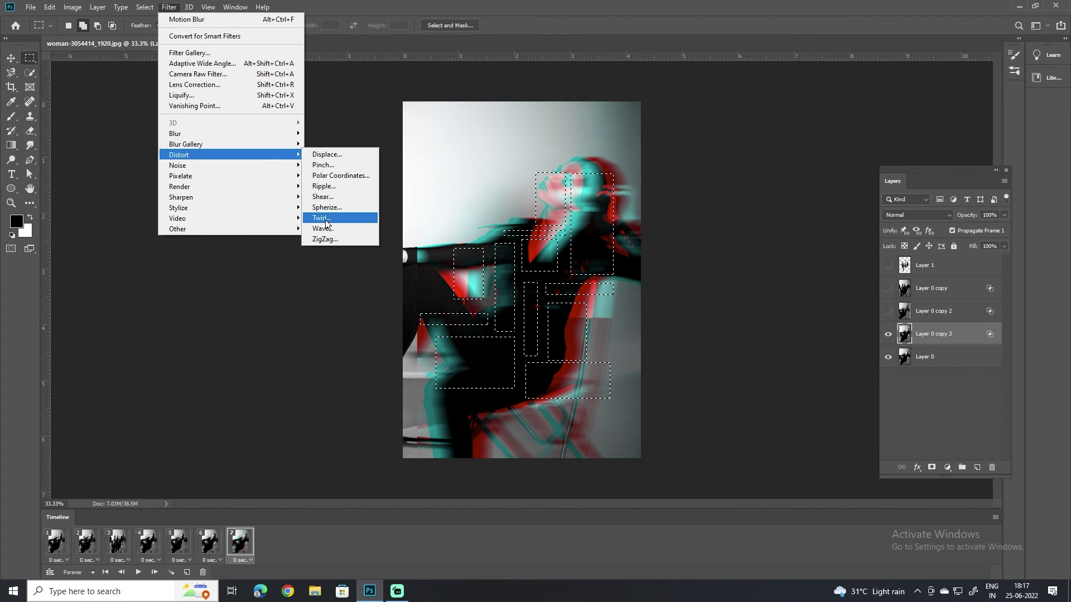
{"action": "left_click", "coordinate": [324, 228]}
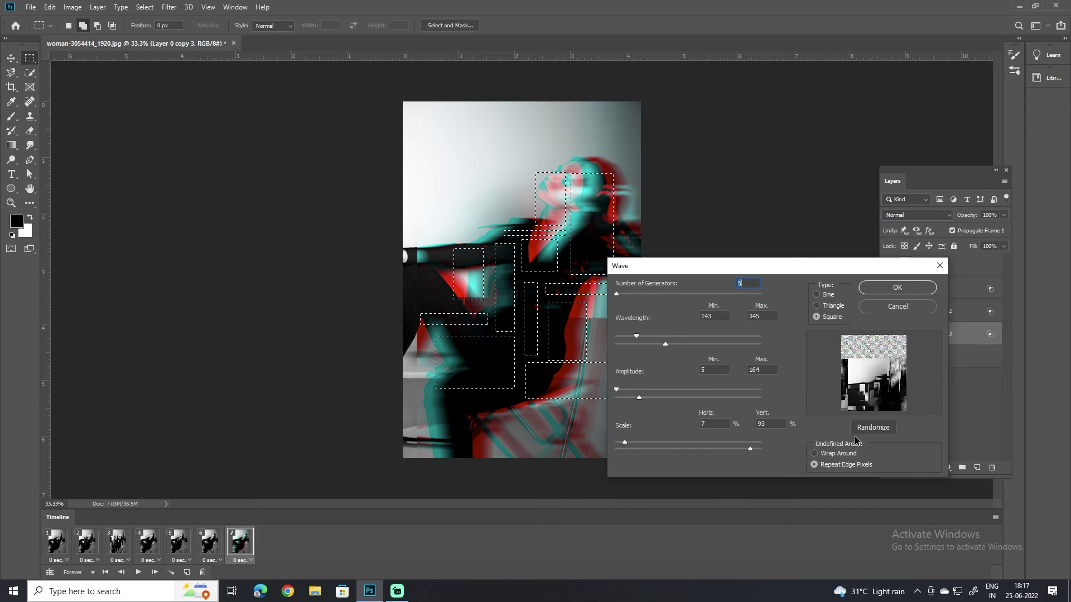
{"action": "left_click", "coordinate": [896, 289]}
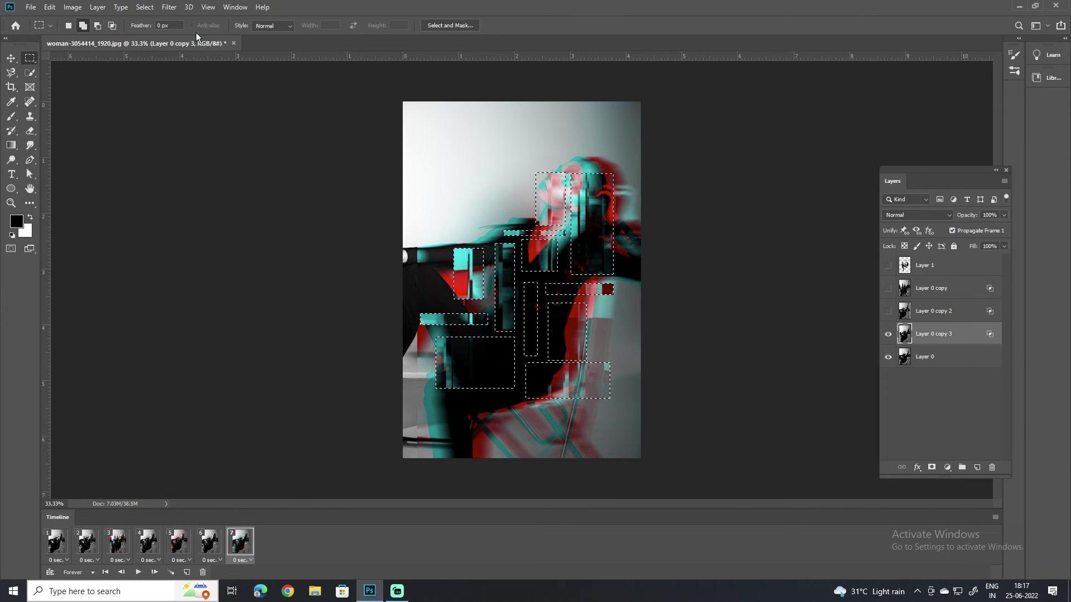
- Deselect and add an eighth frame with Layer 0 copy 3 hidden
{"action": "left_click", "coordinate": [145, 6]}
{"action": "left_click", "coordinate": [158, 26]}
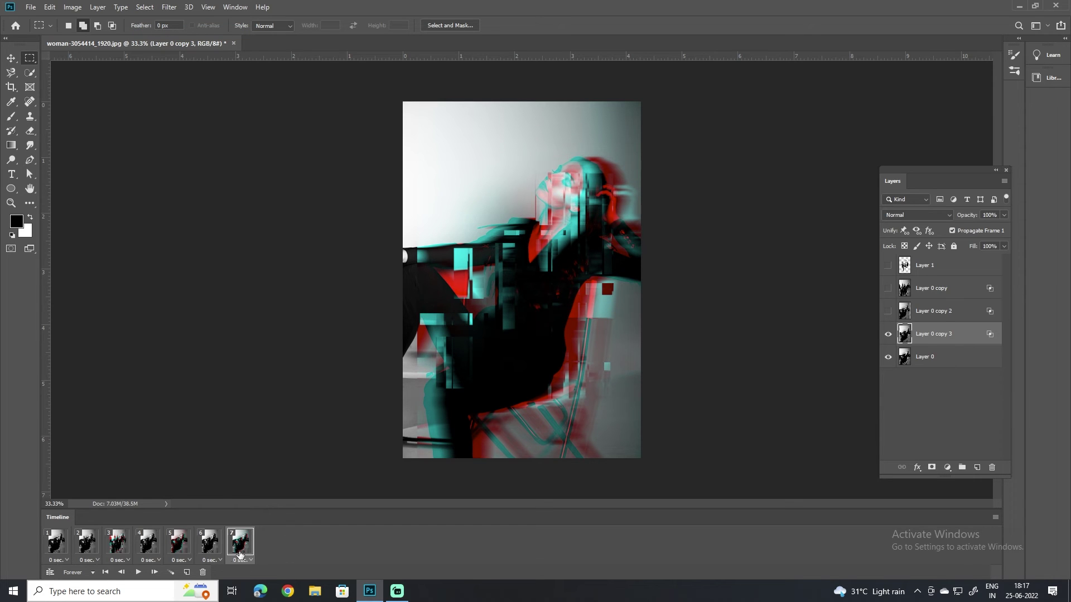
{"action": "left_click", "coordinate": [188, 573]}
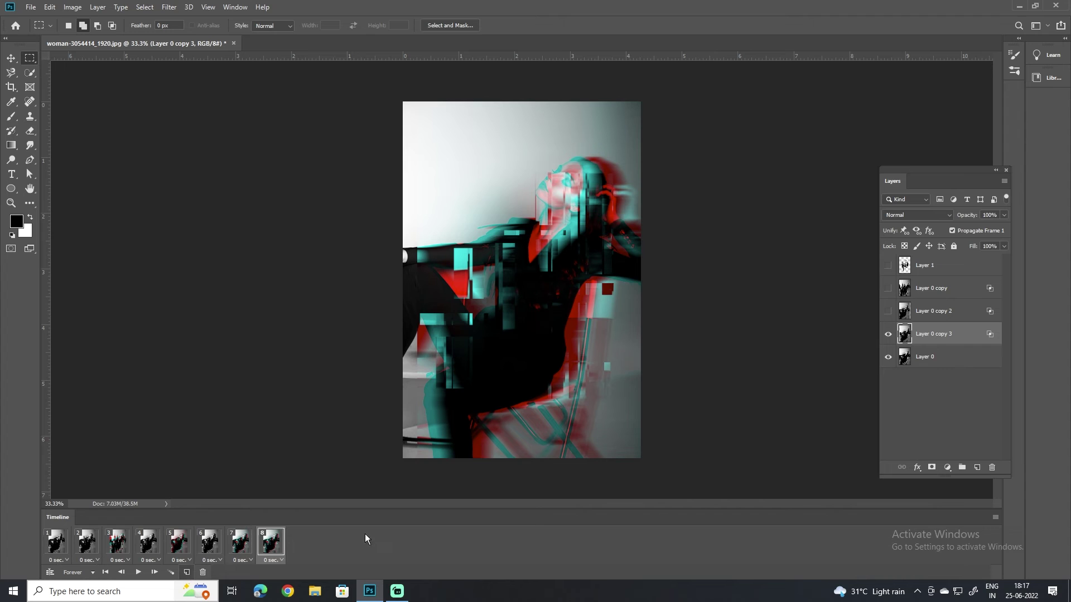
{"action": "left_click", "coordinate": [889, 334]}
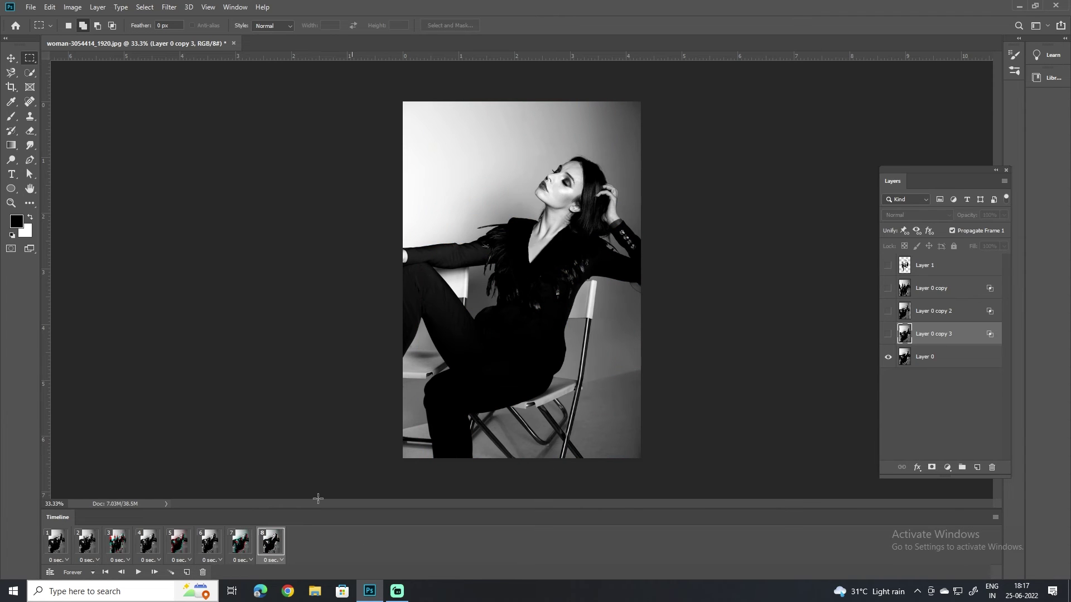
- Step through frames 1–4 and hide Layer 0 copy 3 in frame 4
{"action": "left_click", "coordinate": [49, 544]}
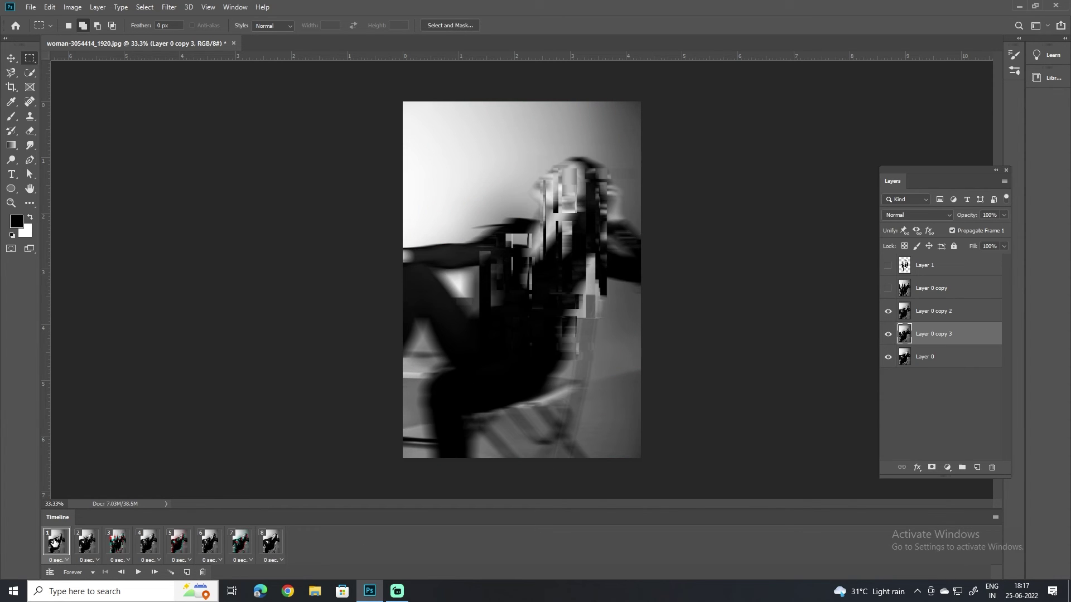
{"action": "left_click", "coordinate": [88, 544]}
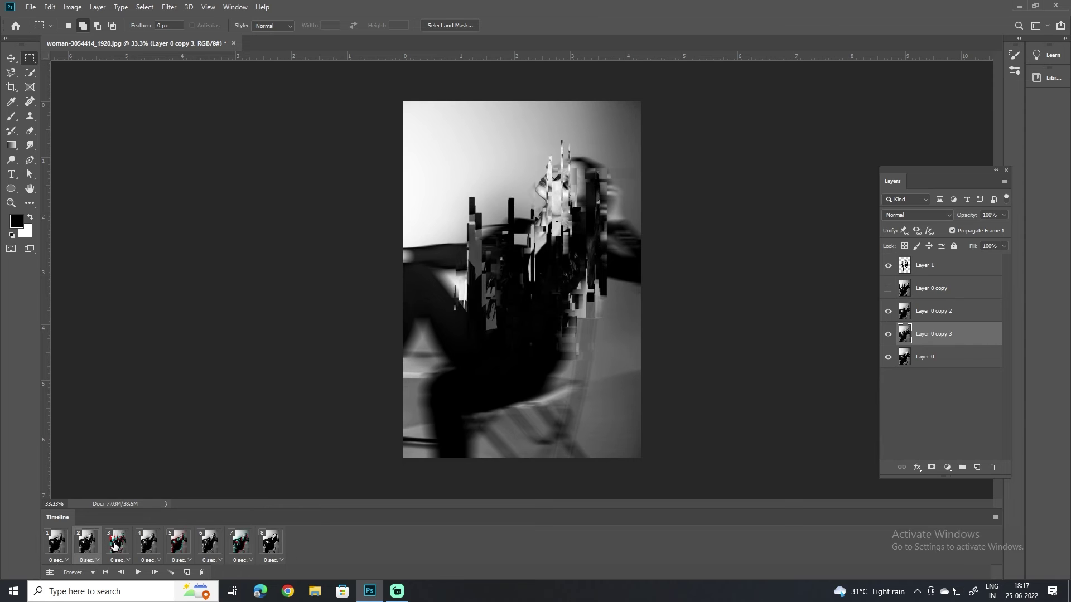
{"action": "left_click", "coordinate": [114, 546]}
{"action": "left_click", "coordinate": [141, 549]}
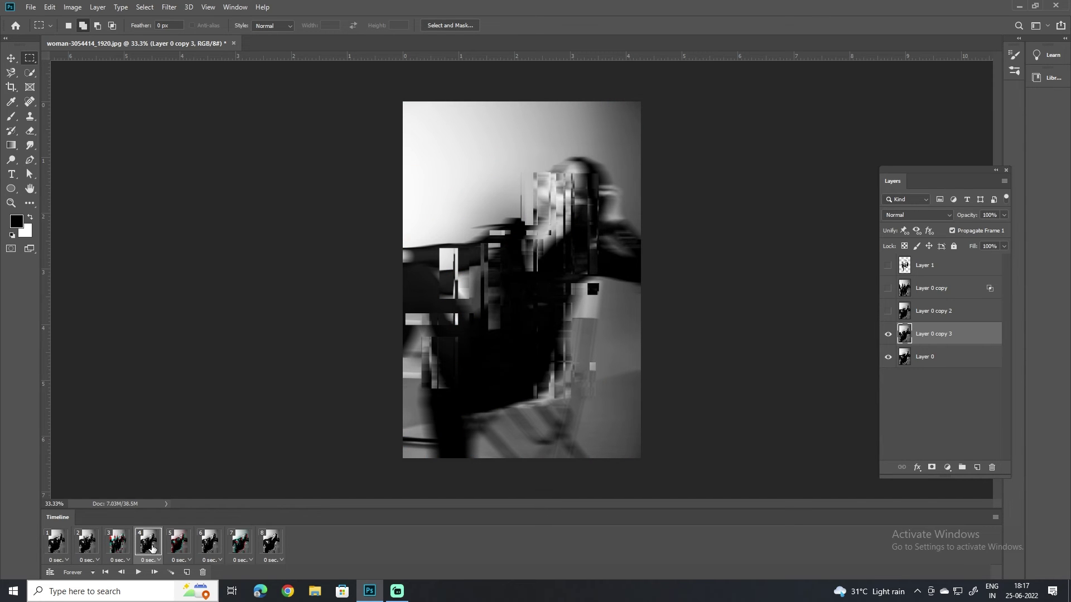
{"action": "left_click", "coordinate": [889, 336]}
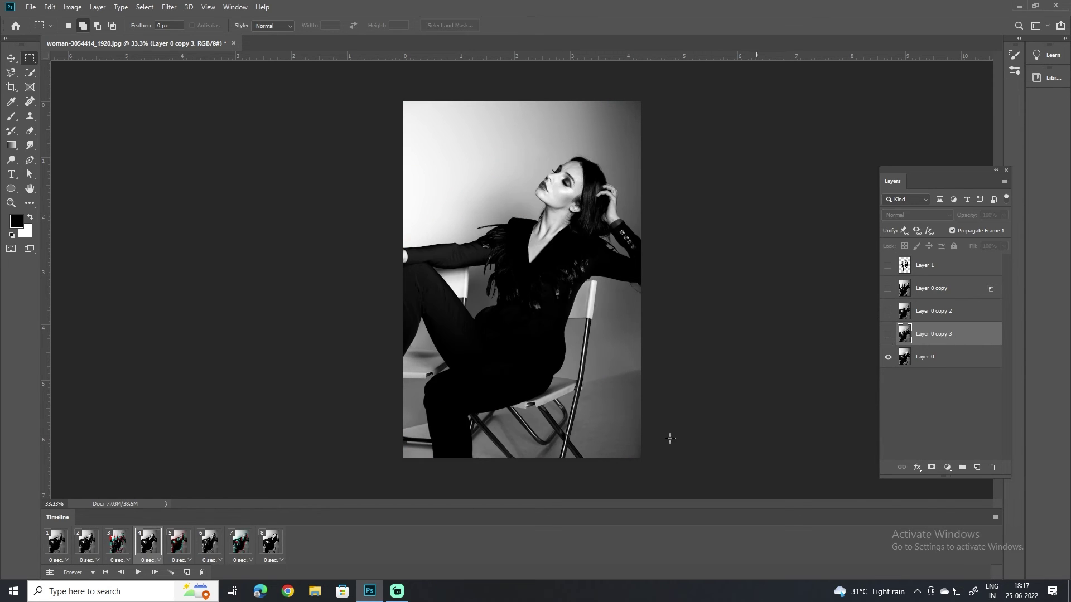
- Review frames 5 through 8, comparing frame 7 against frame 5
{"action": "left_click", "coordinate": [175, 544]}
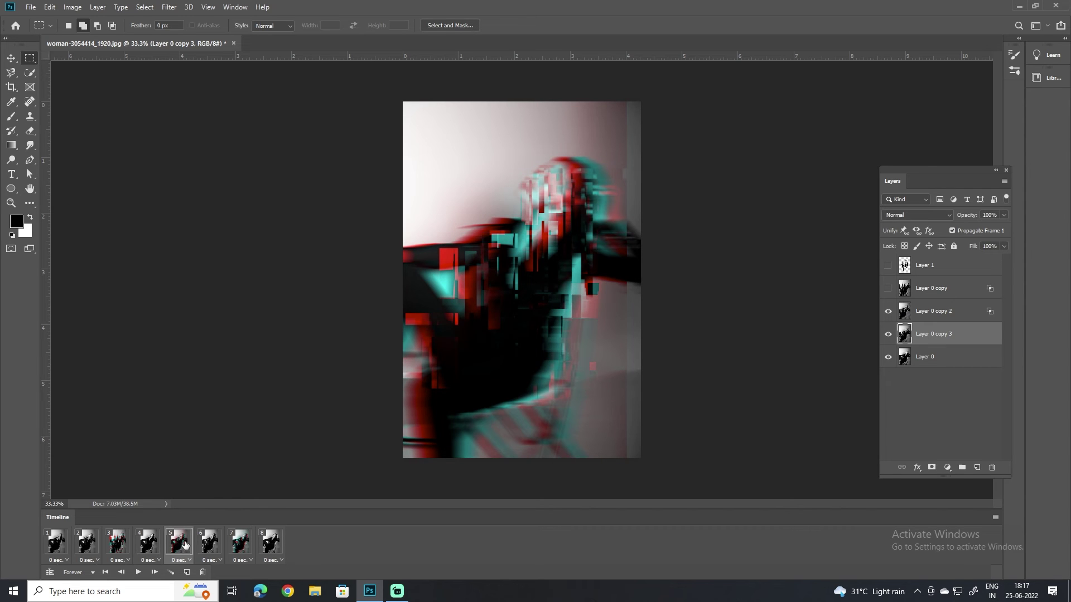
{"action": "left_click", "coordinate": [215, 550]}
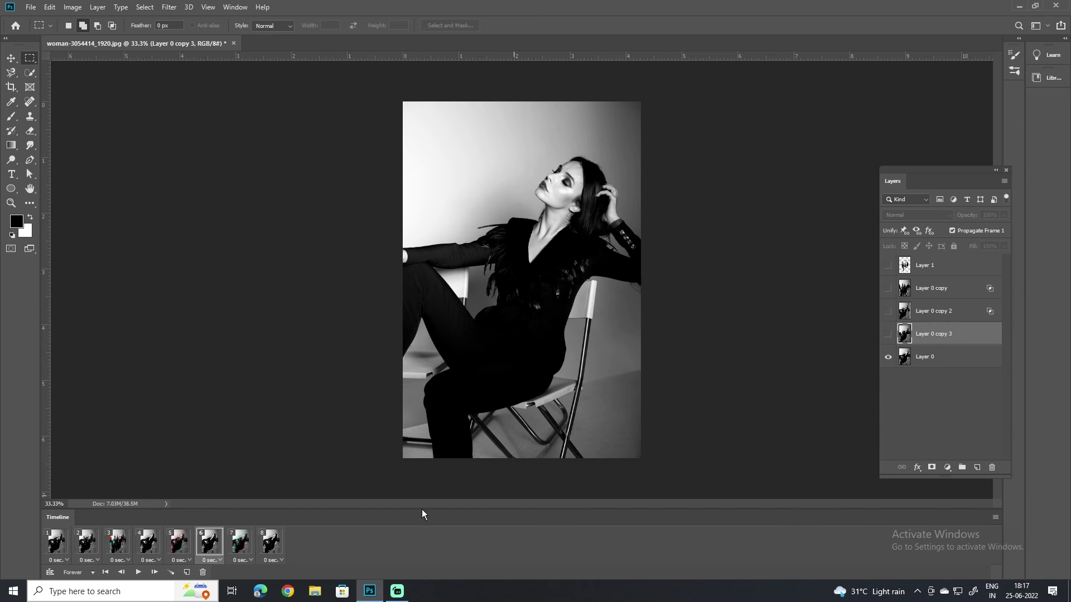
{"action": "left_click", "coordinate": [234, 548]}
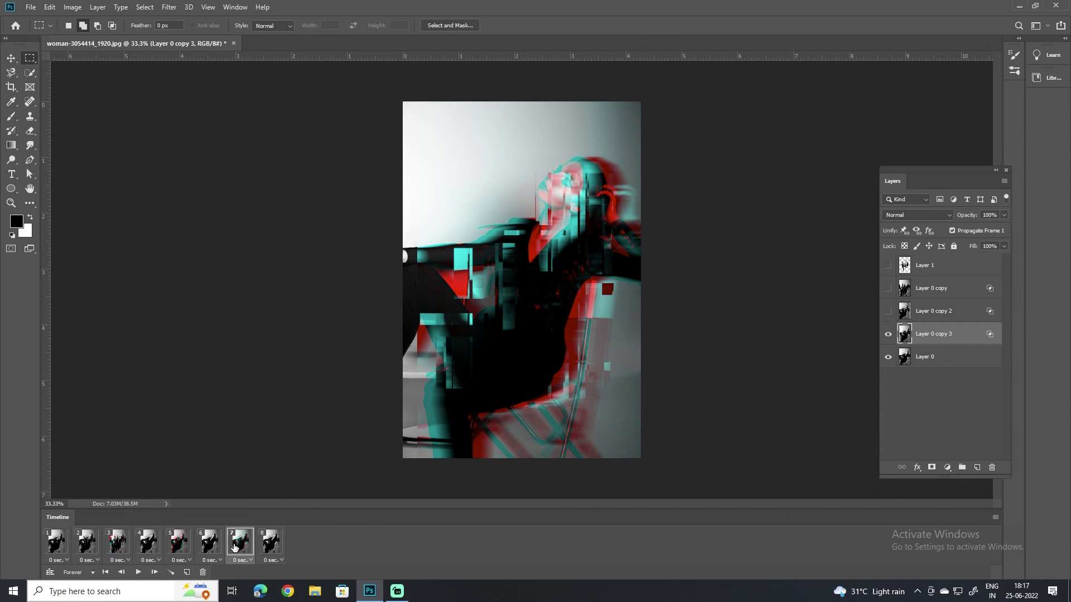
{"action": "left_click", "coordinate": [180, 546]}
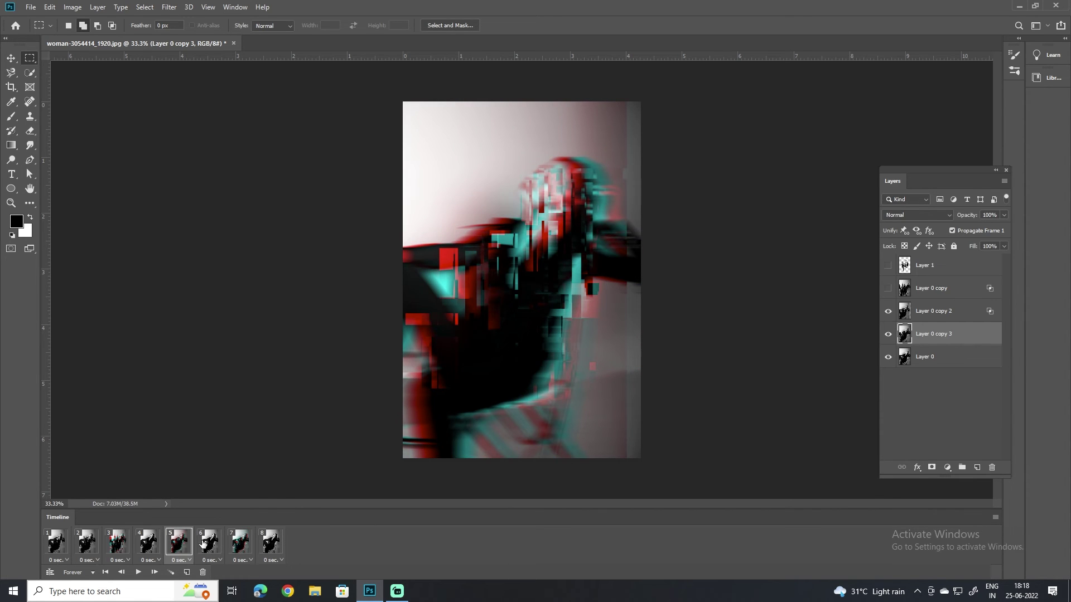
{"action": "left_click", "coordinate": [243, 543]}
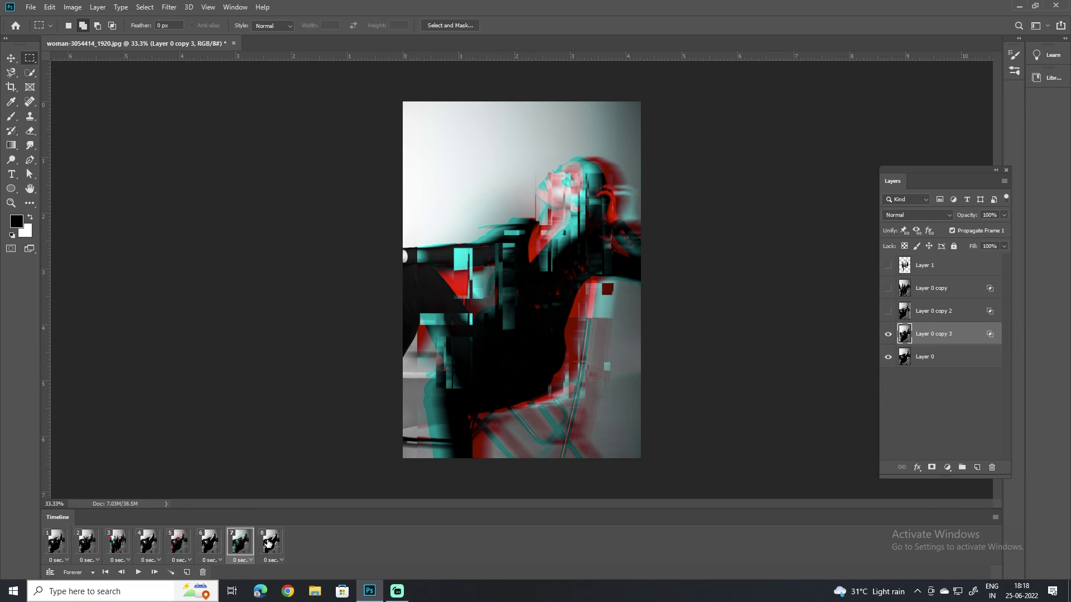
{"action": "left_click", "coordinate": [269, 544]}
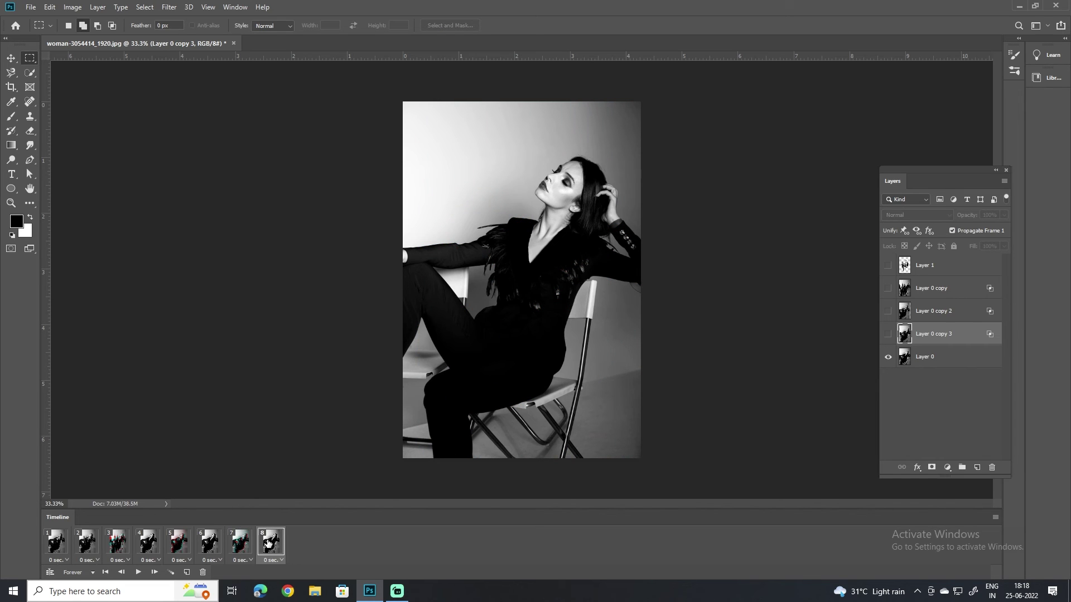
- Give frame 1 a custom 0.3-second delay and frames 2–4 a 0.2-second delay
{"action": "left_click", "coordinate": [67, 560]}
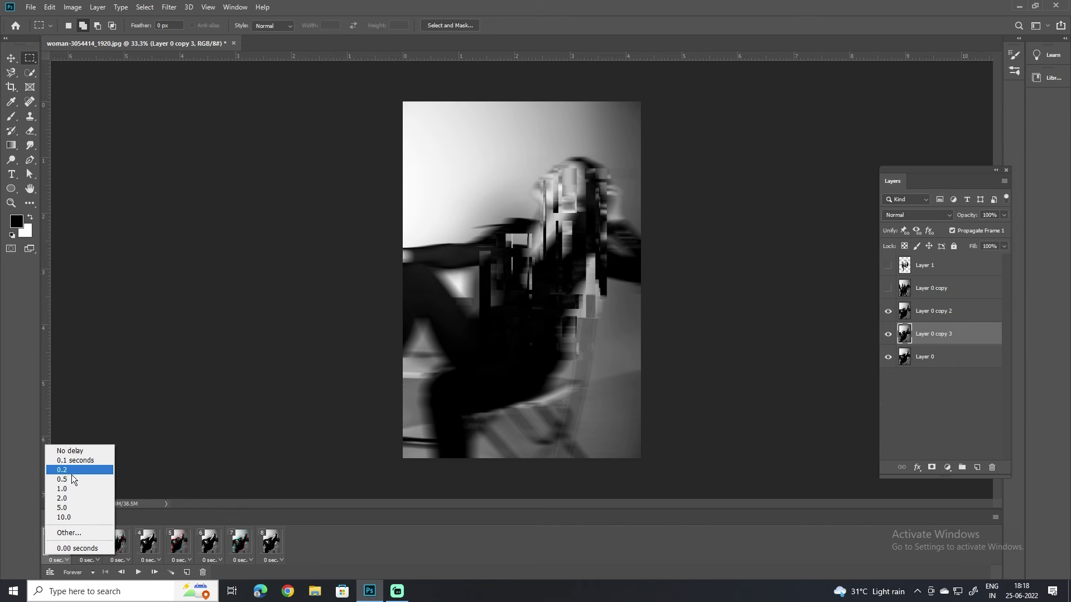
{"action": "left_click", "coordinate": [69, 533]}
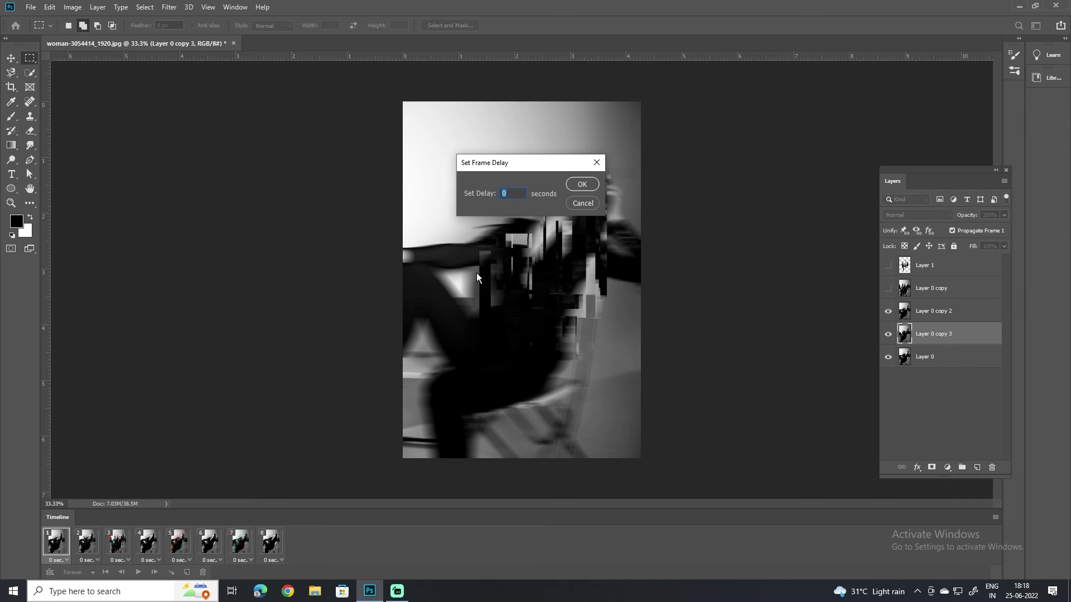
{"action": "type", "text": "0.3"}
{"action": "left_click", "coordinate": [581, 185]}
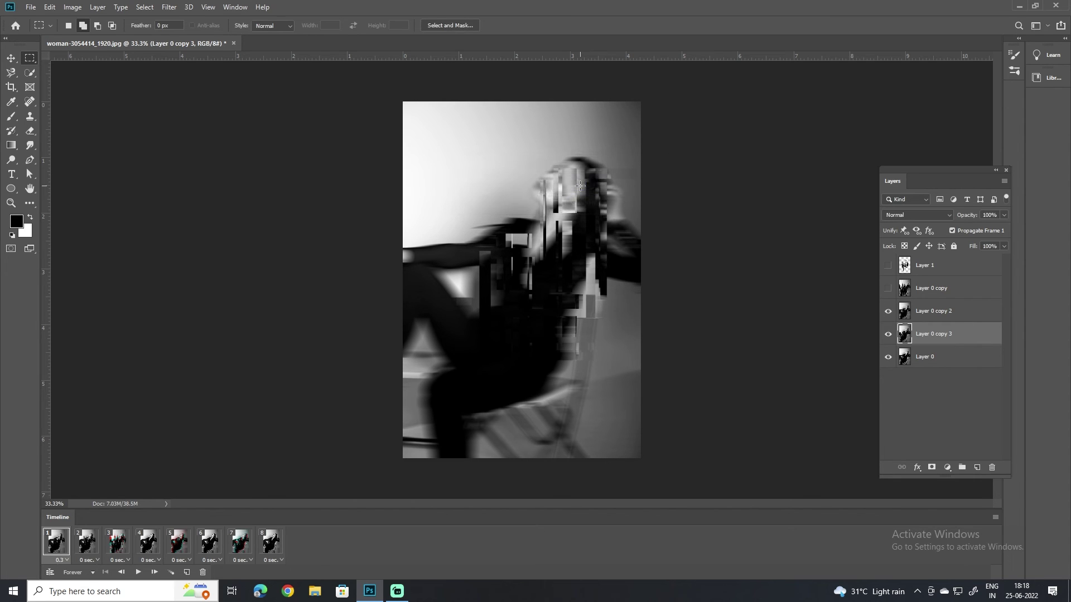
{"action": "left_click", "coordinate": [97, 562]}
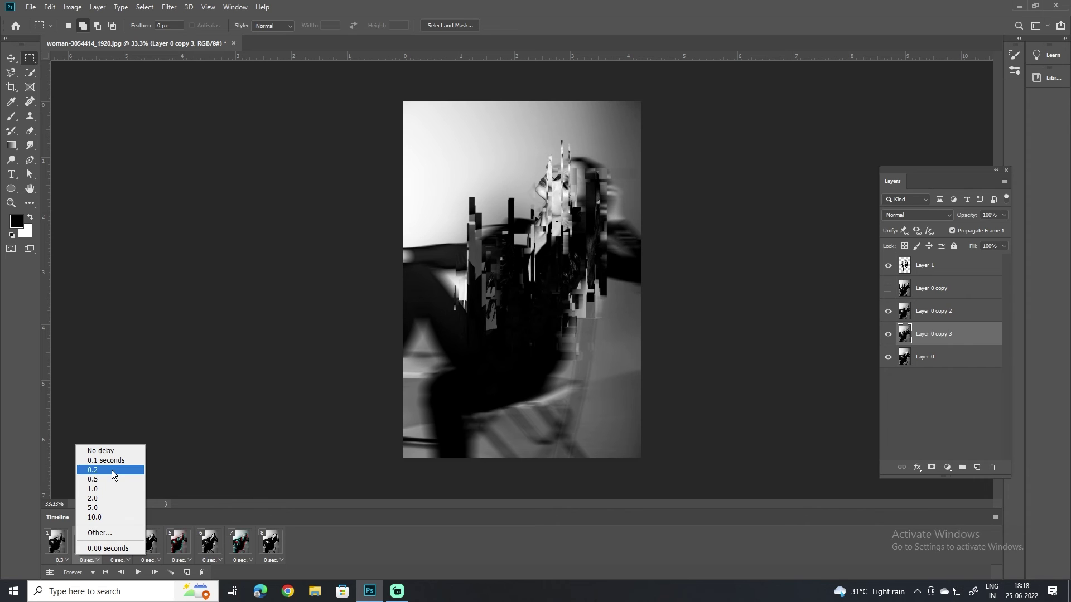
{"action": "left_click", "coordinate": [111, 470]}
{"action": "left_click", "coordinate": [120, 561]}
{"action": "left_click", "coordinate": [127, 470]}
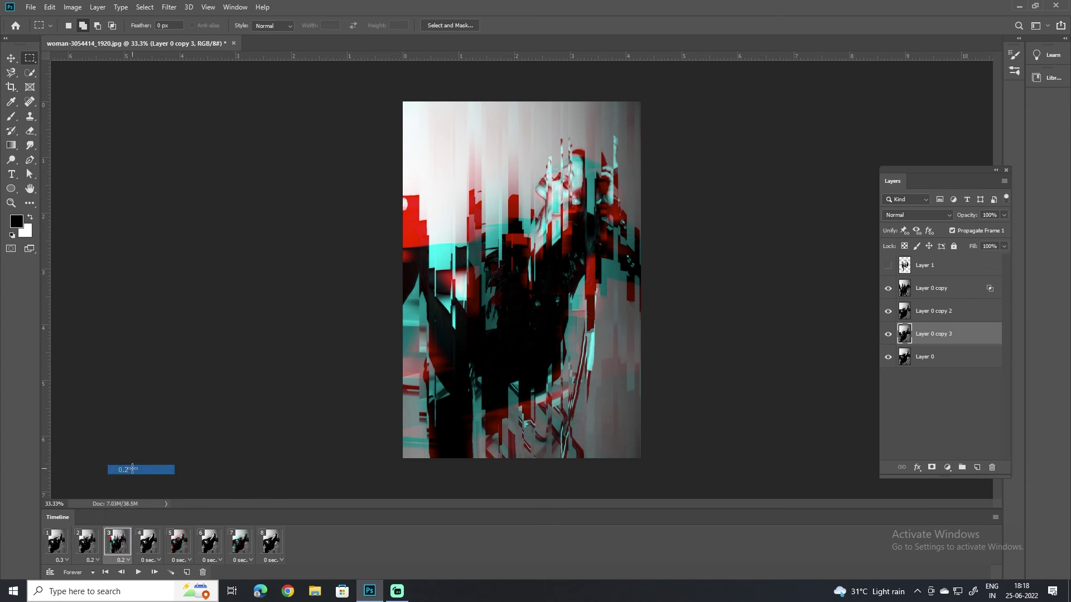
{"action": "left_click", "coordinate": [150, 561]}
{"action": "left_click", "coordinate": [155, 470]}
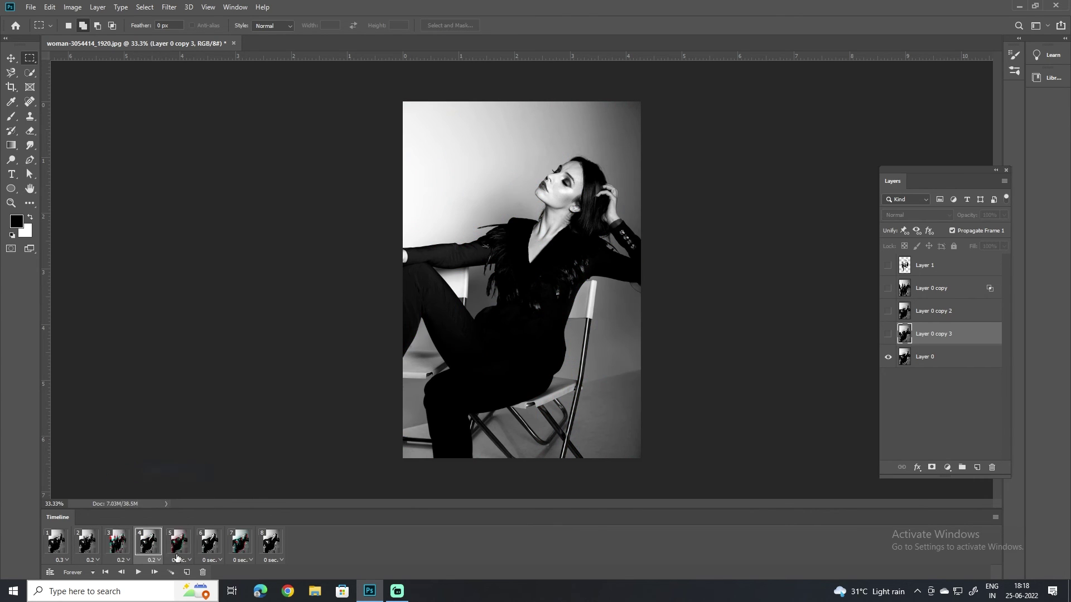
- Set frames 5–8 to 0.2 seconds, then play and stop the animation to check timing
{"action": "left_click", "coordinate": [178, 561]}
{"action": "left_click", "coordinate": [190, 470]}
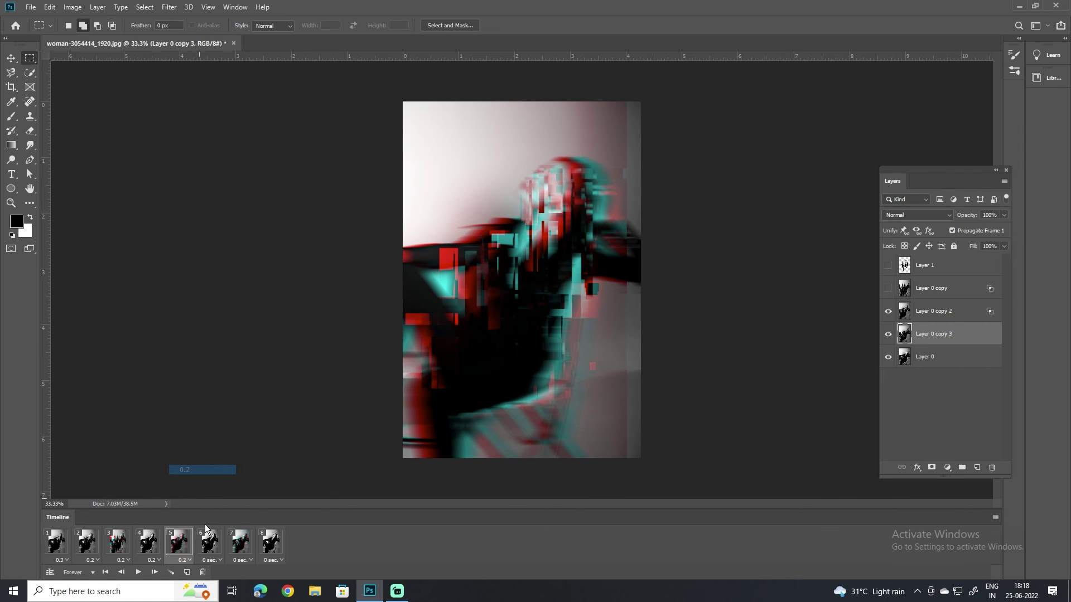
{"action": "left_click", "coordinate": [212, 561]}
{"action": "left_click", "coordinate": [226, 470]}
{"action": "left_click", "coordinate": [241, 560]}
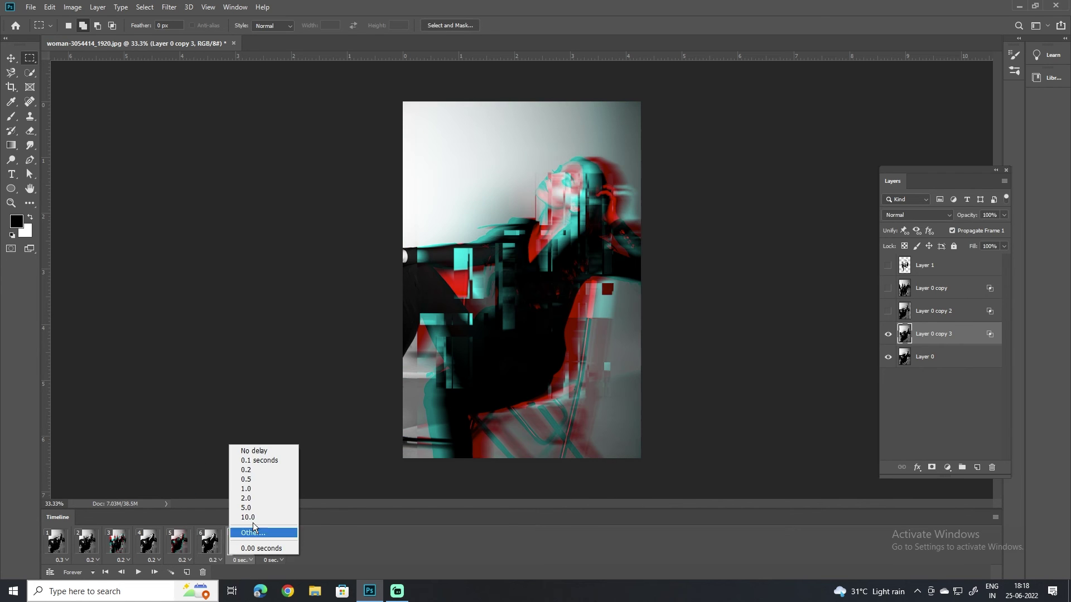
{"action": "left_click", "coordinate": [257, 470]}
{"action": "left_click", "coordinate": [270, 559]}
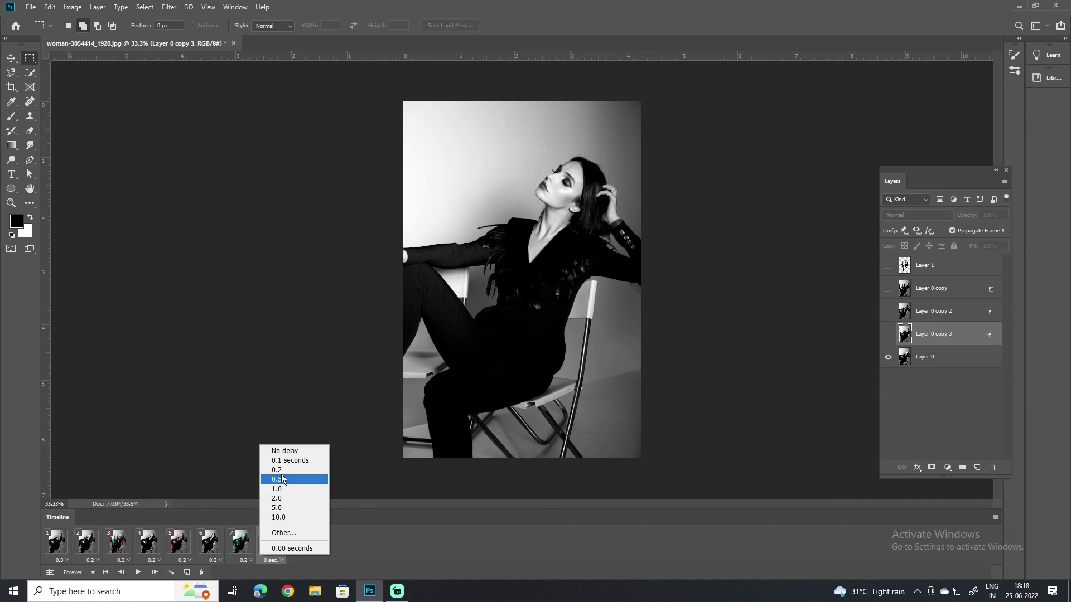
{"action": "left_click", "coordinate": [279, 470]}
{"action": "left_click", "coordinate": [139, 572]}
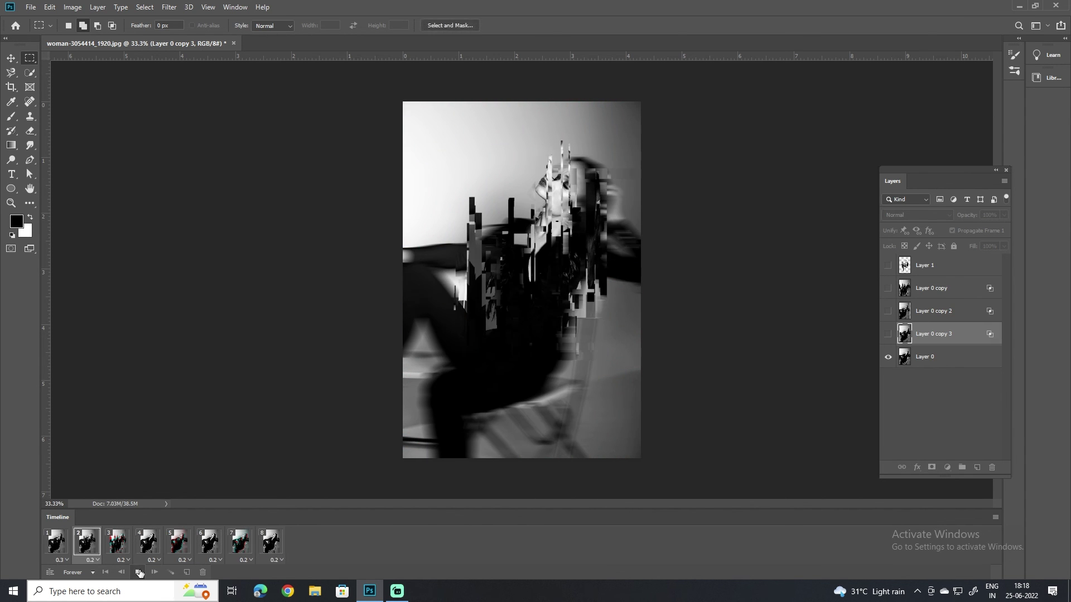
{"action": "left_click", "coordinate": [137, 573]}
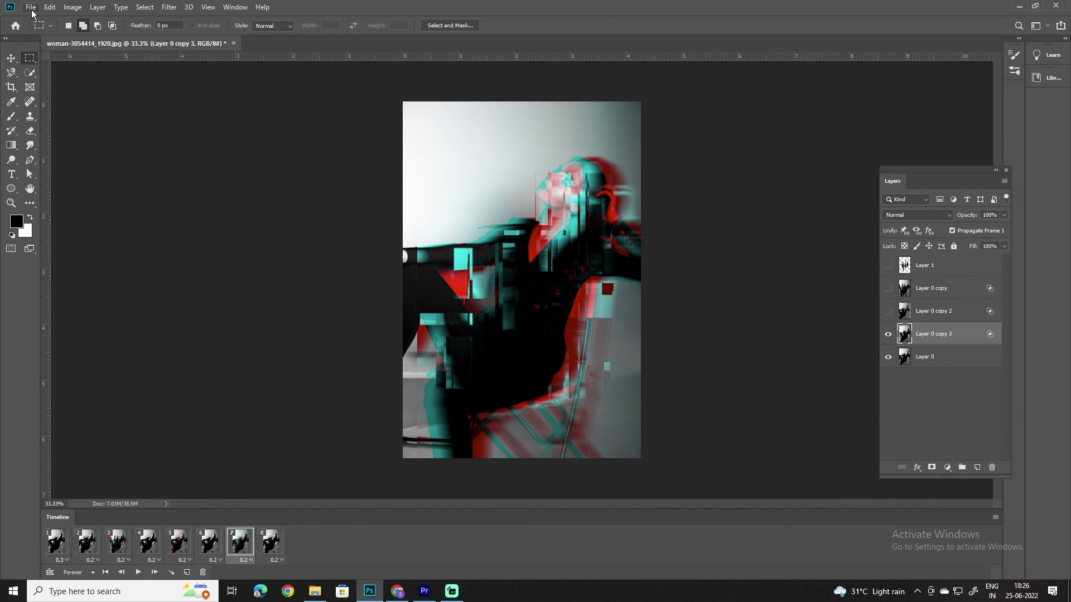
- In Save for Web (Legacy), set the output width to 500 px and preview the GIF in a browser
{"action": "left_click", "coordinate": [31, 8]}
{"action": "mouse_move", "coordinate": [90, 159]}
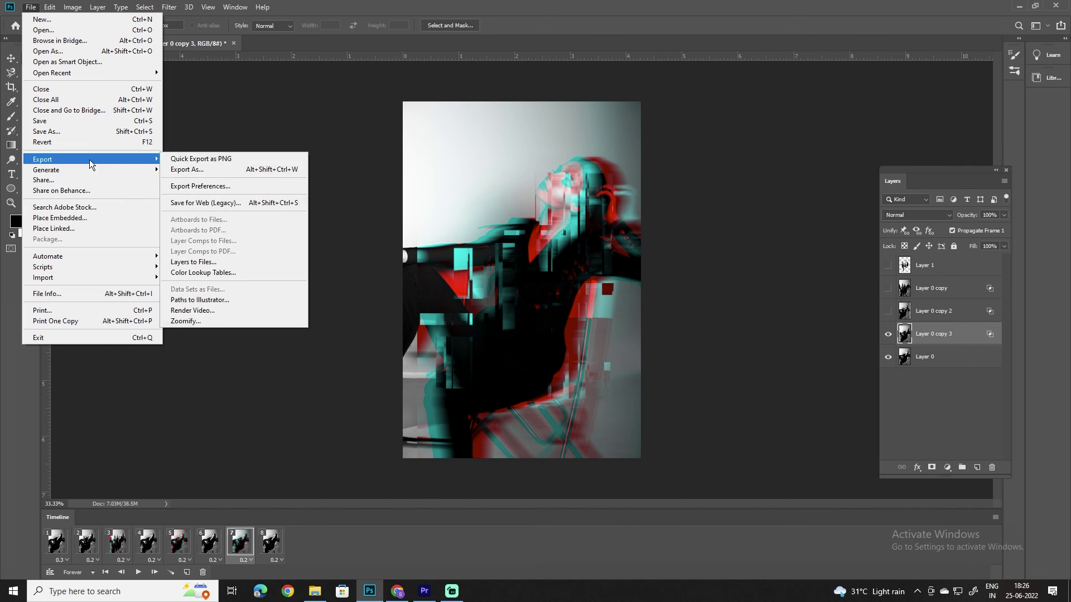
{"action": "left_click", "coordinate": [219, 203]}
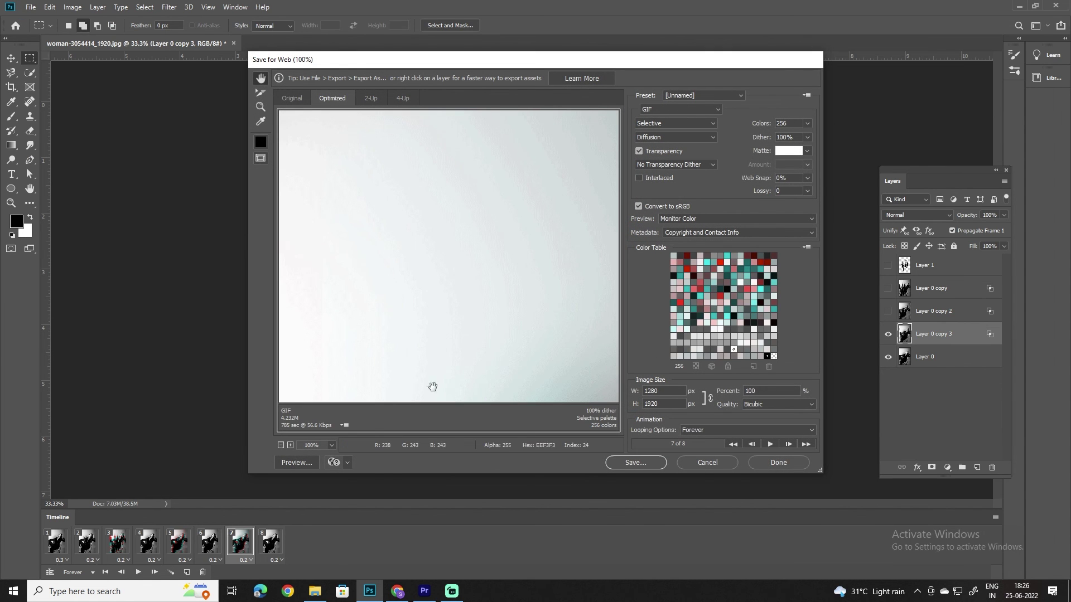
{"action": "left_click", "coordinate": [282, 446]}
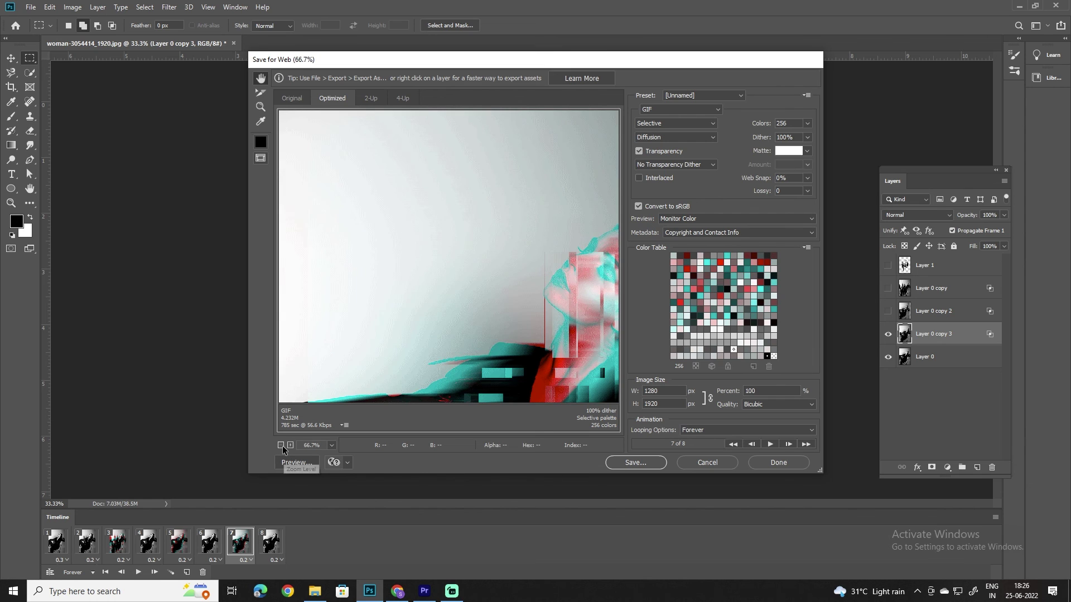
{"action": "left_click", "coordinate": [281, 446]}
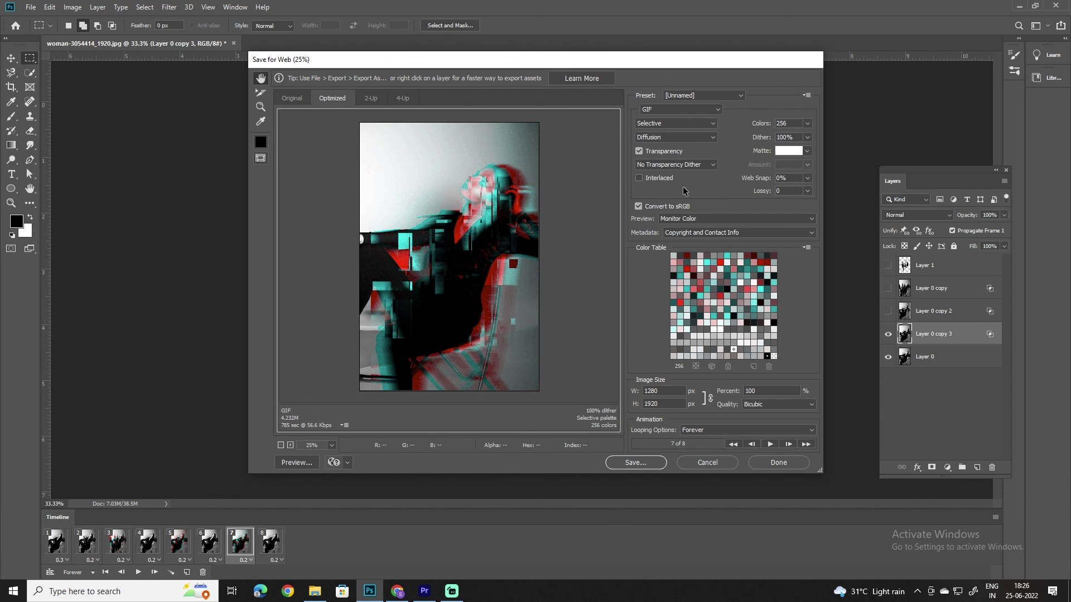
{"action": "double_click", "coordinate": [647, 391]}
{"action": "type", "text": "5010"}
{"action": "key", "text": "BackSpace"}
{"action": "left_click", "coordinate": [302, 463]}
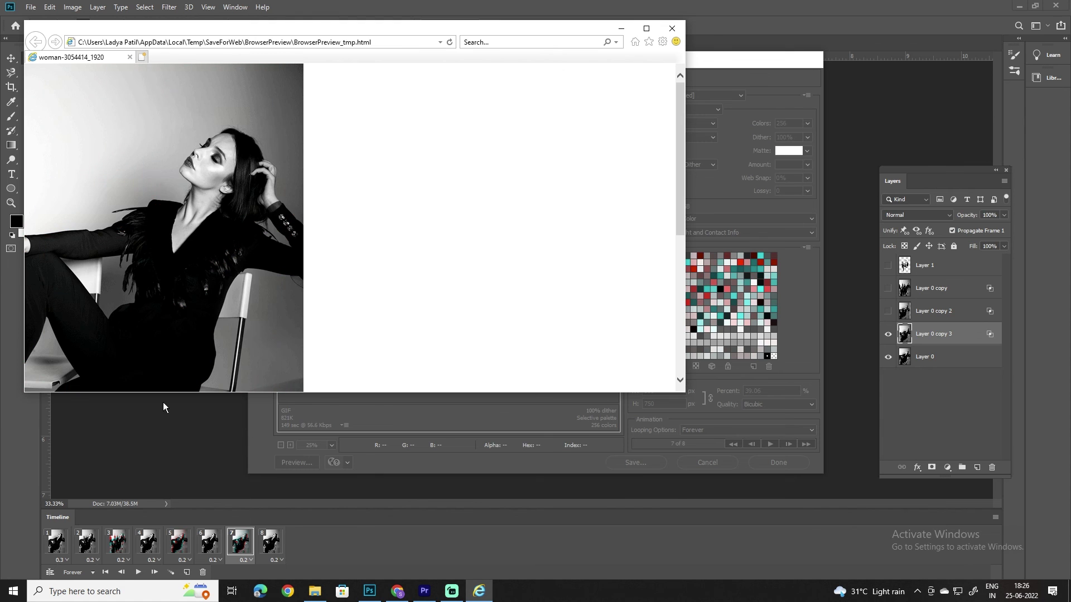
{"action": "left_click", "coordinate": [673, 28]}
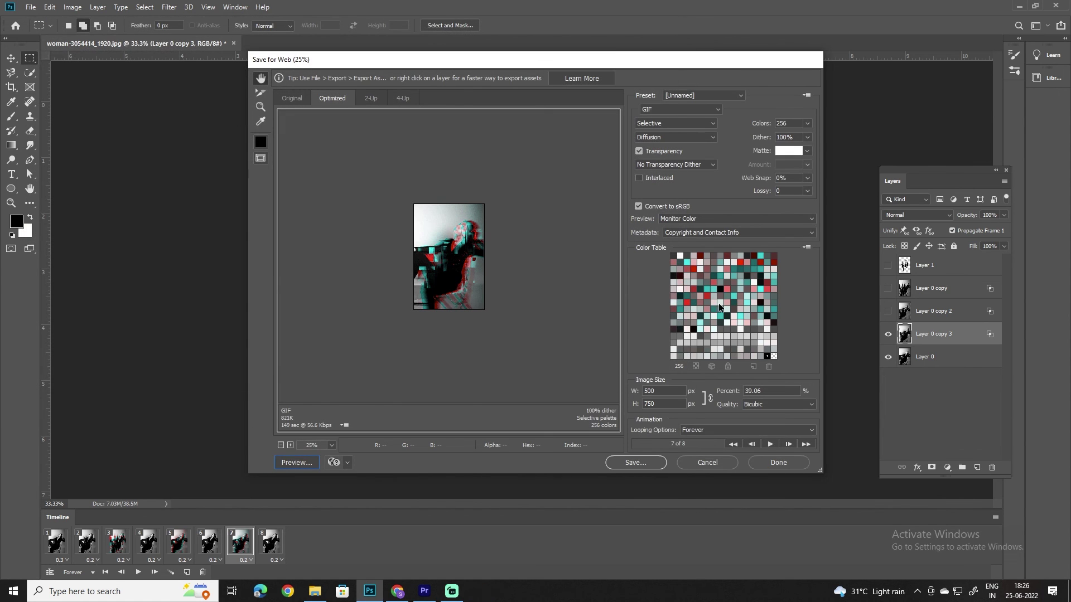
- Save the optimized GIF to the Desktop under a new file name
{"action": "left_click", "coordinate": [639, 464]}
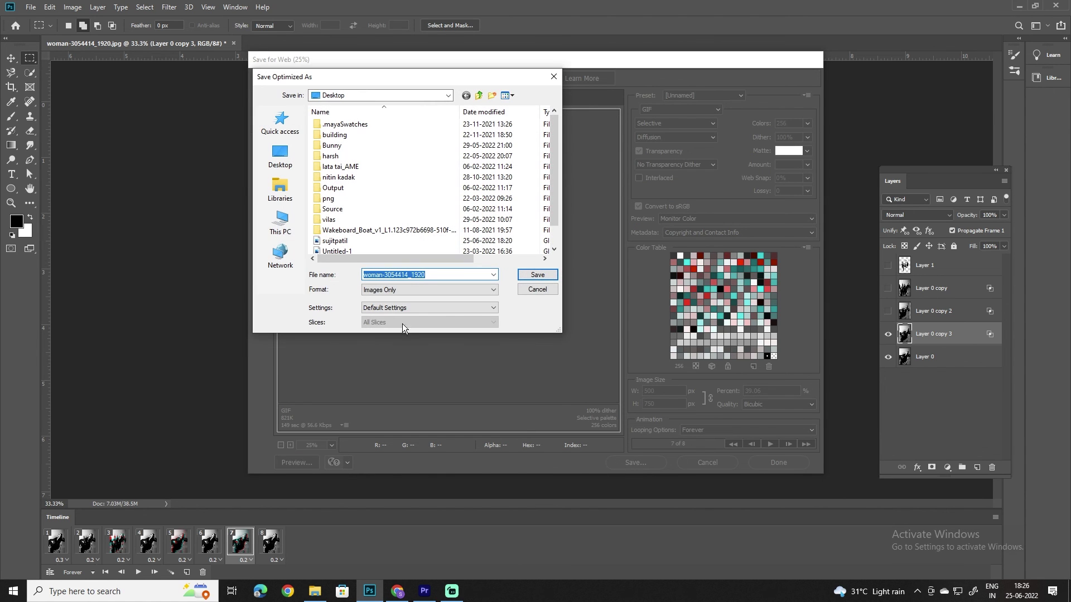
{"action": "left_click", "coordinate": [288, 161]}
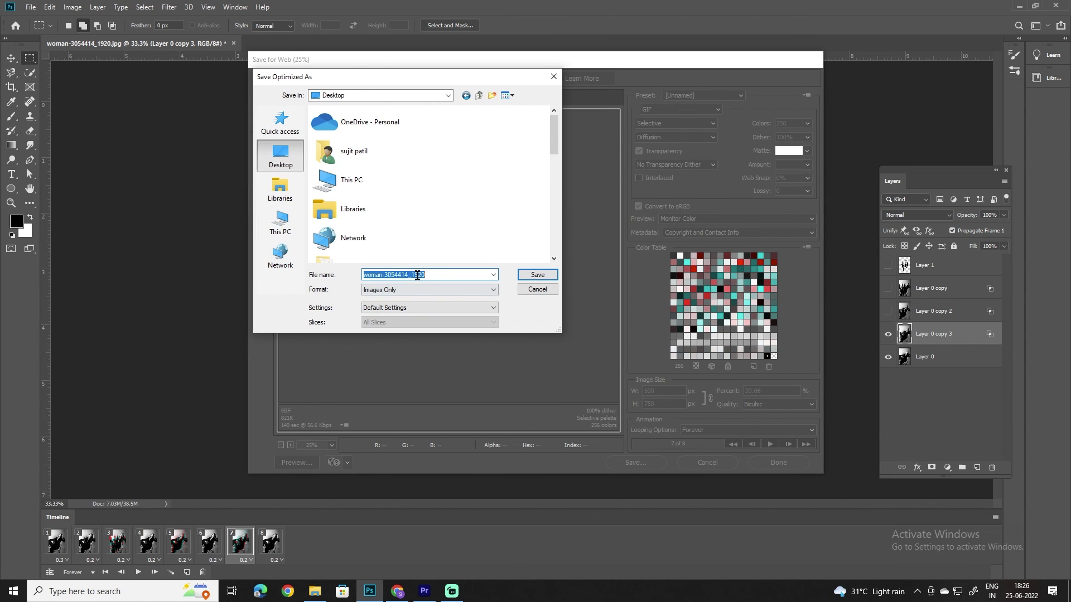
{"action": "type", "text": "sujit"}
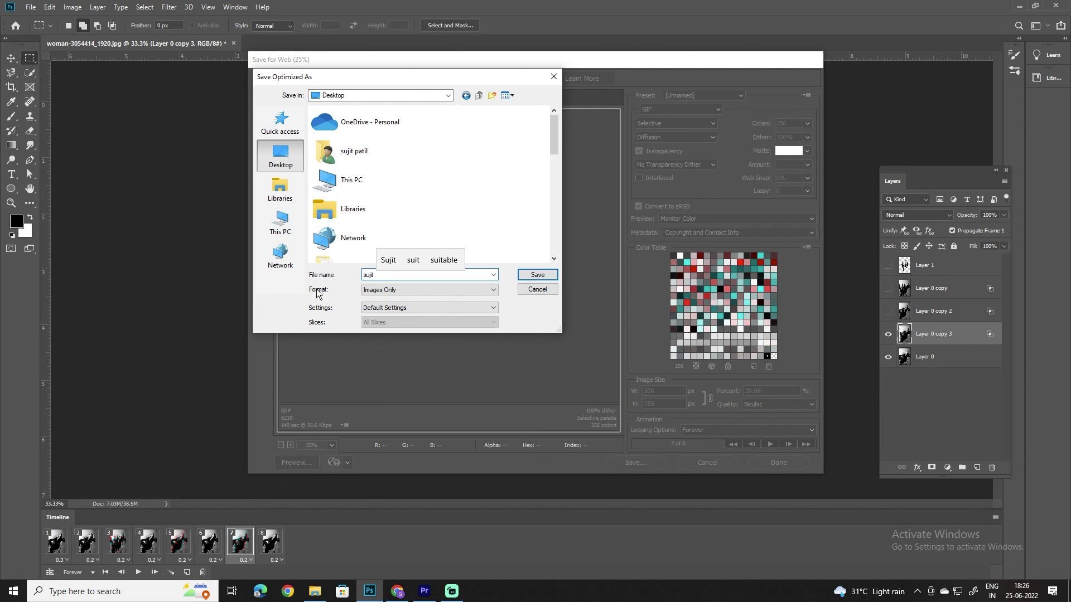
{"action": "type", "text": "_"}
{"action": "key", "text": "Return"}
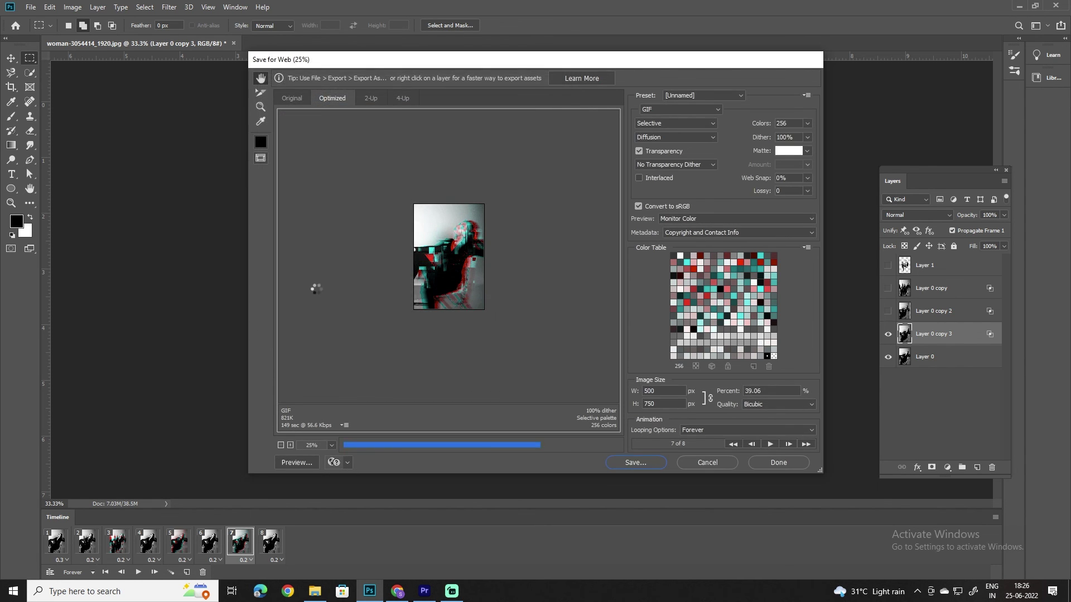
- Bring up the Desktop in File Explorer and open the saved GIF from the search suggestions
{"action": "left_click", "coordinate": [315, 591]}
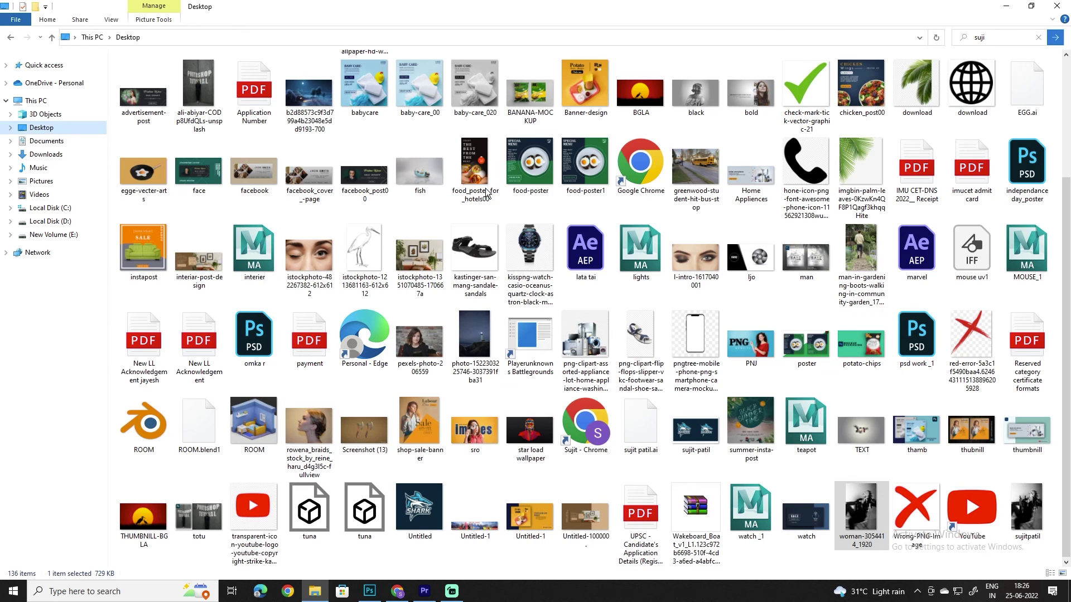
{"action": "left_click", "coordinate": [1000, 38]}
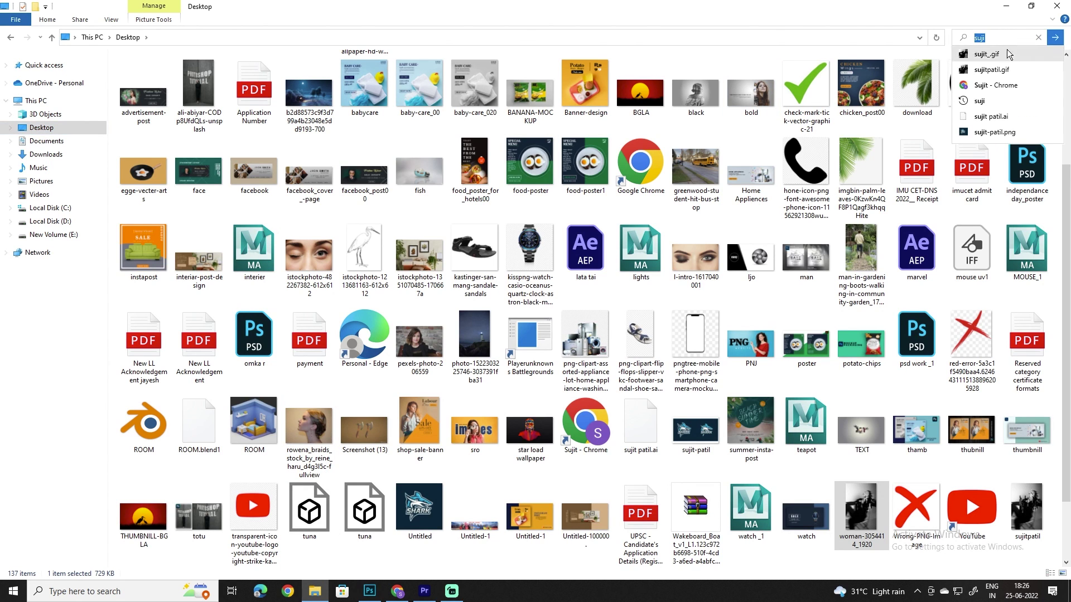